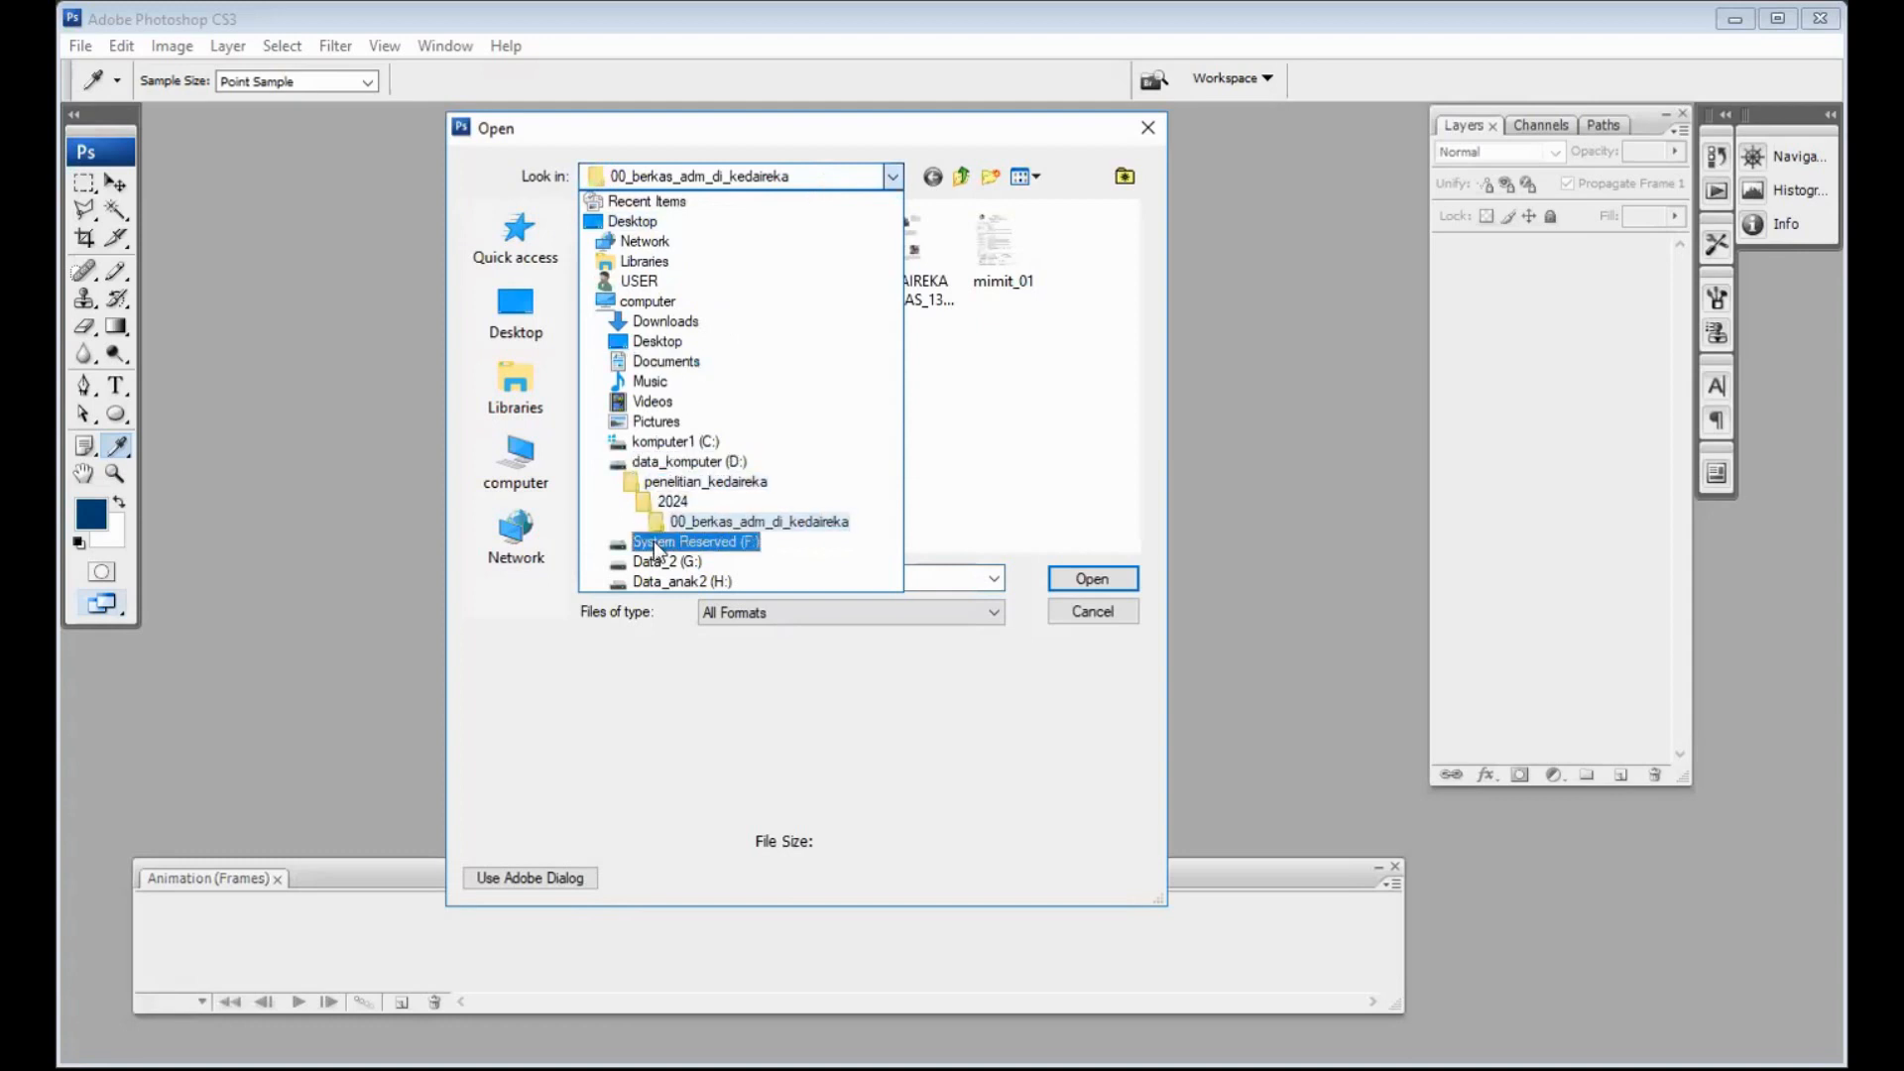
Open the CBN-logo-vektor PDF from Workshop_KulTamu_Praktisi_DigMar\narsum on drive G, importing its page at 300 pixels/inch in RGB Color.
{"action": "left_click", "coordinate": [660, 561]}
{"action": "scroll", "coordinate": [766, 350], "scroll_direction": "down", "scroll_amount": 15}
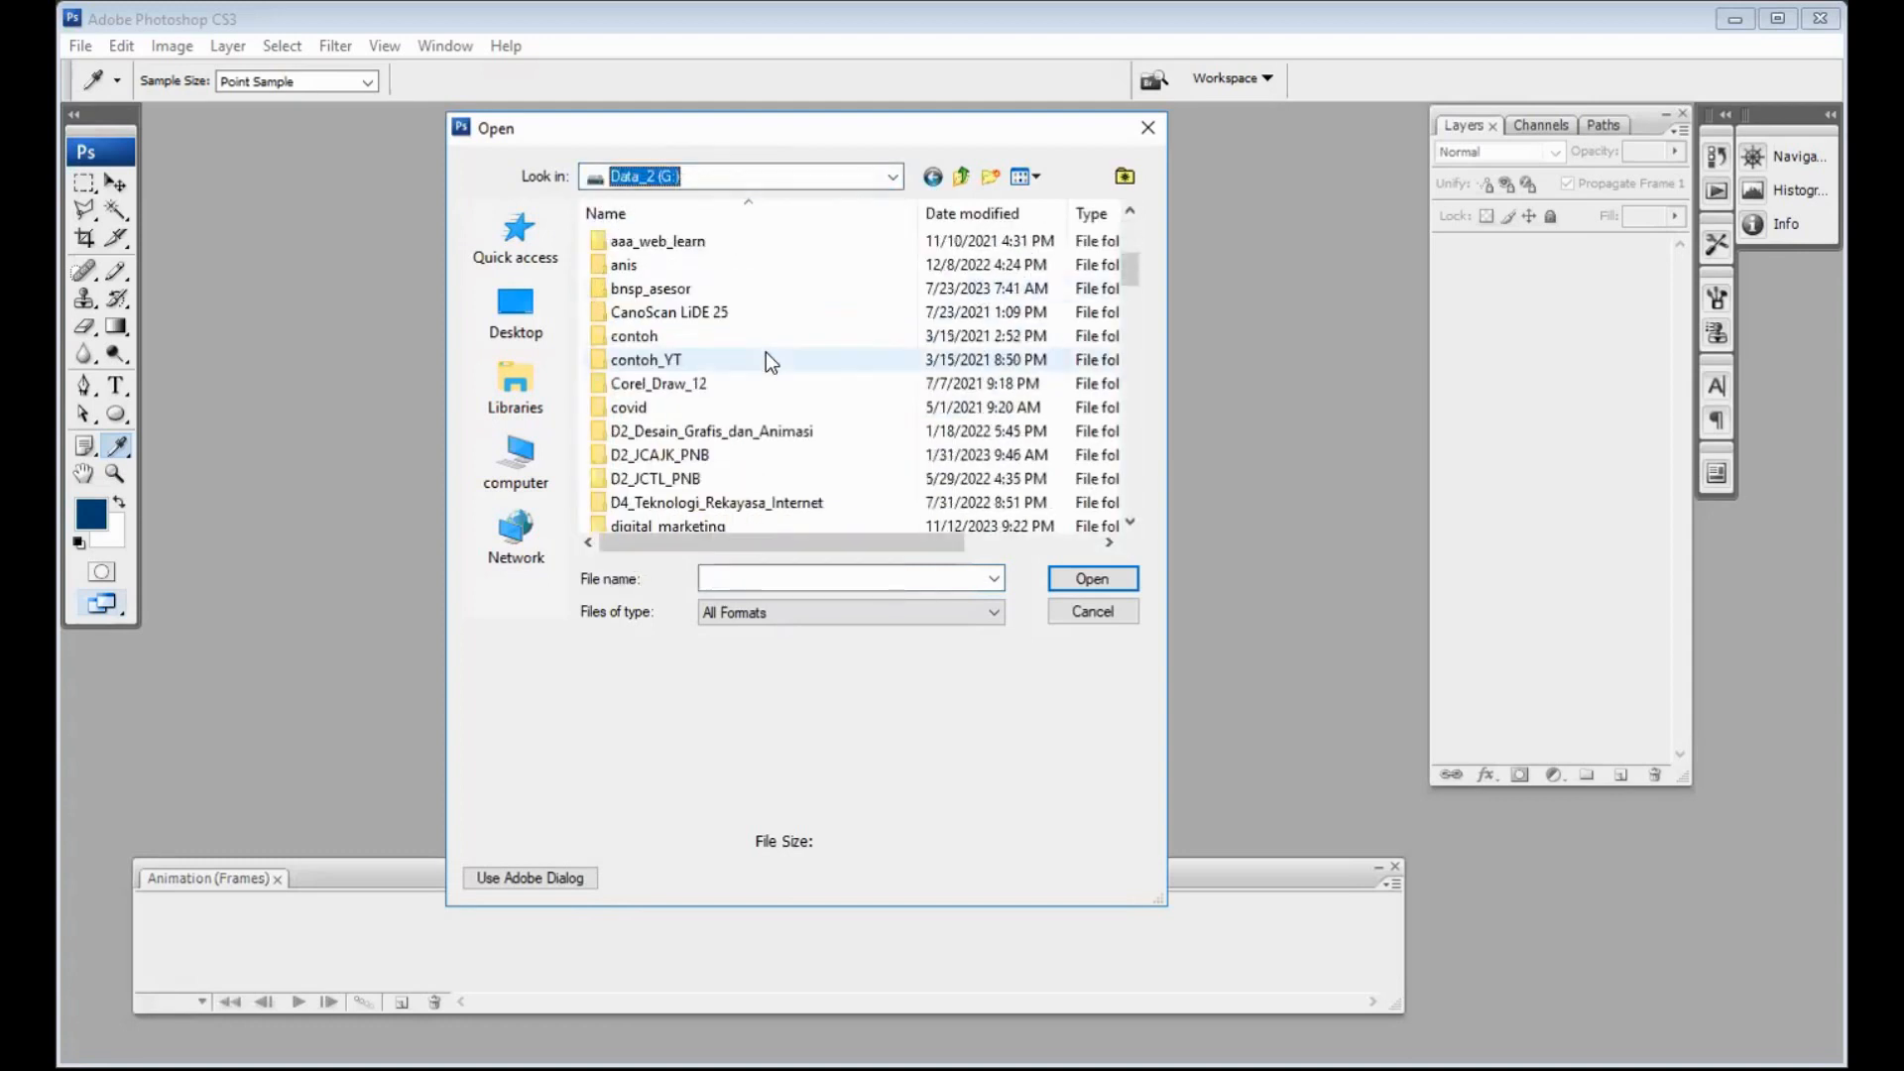
{"action": "scroll", "coordinate": [765, 353], "scroll_direction": "down", "scroll_amount": 5}
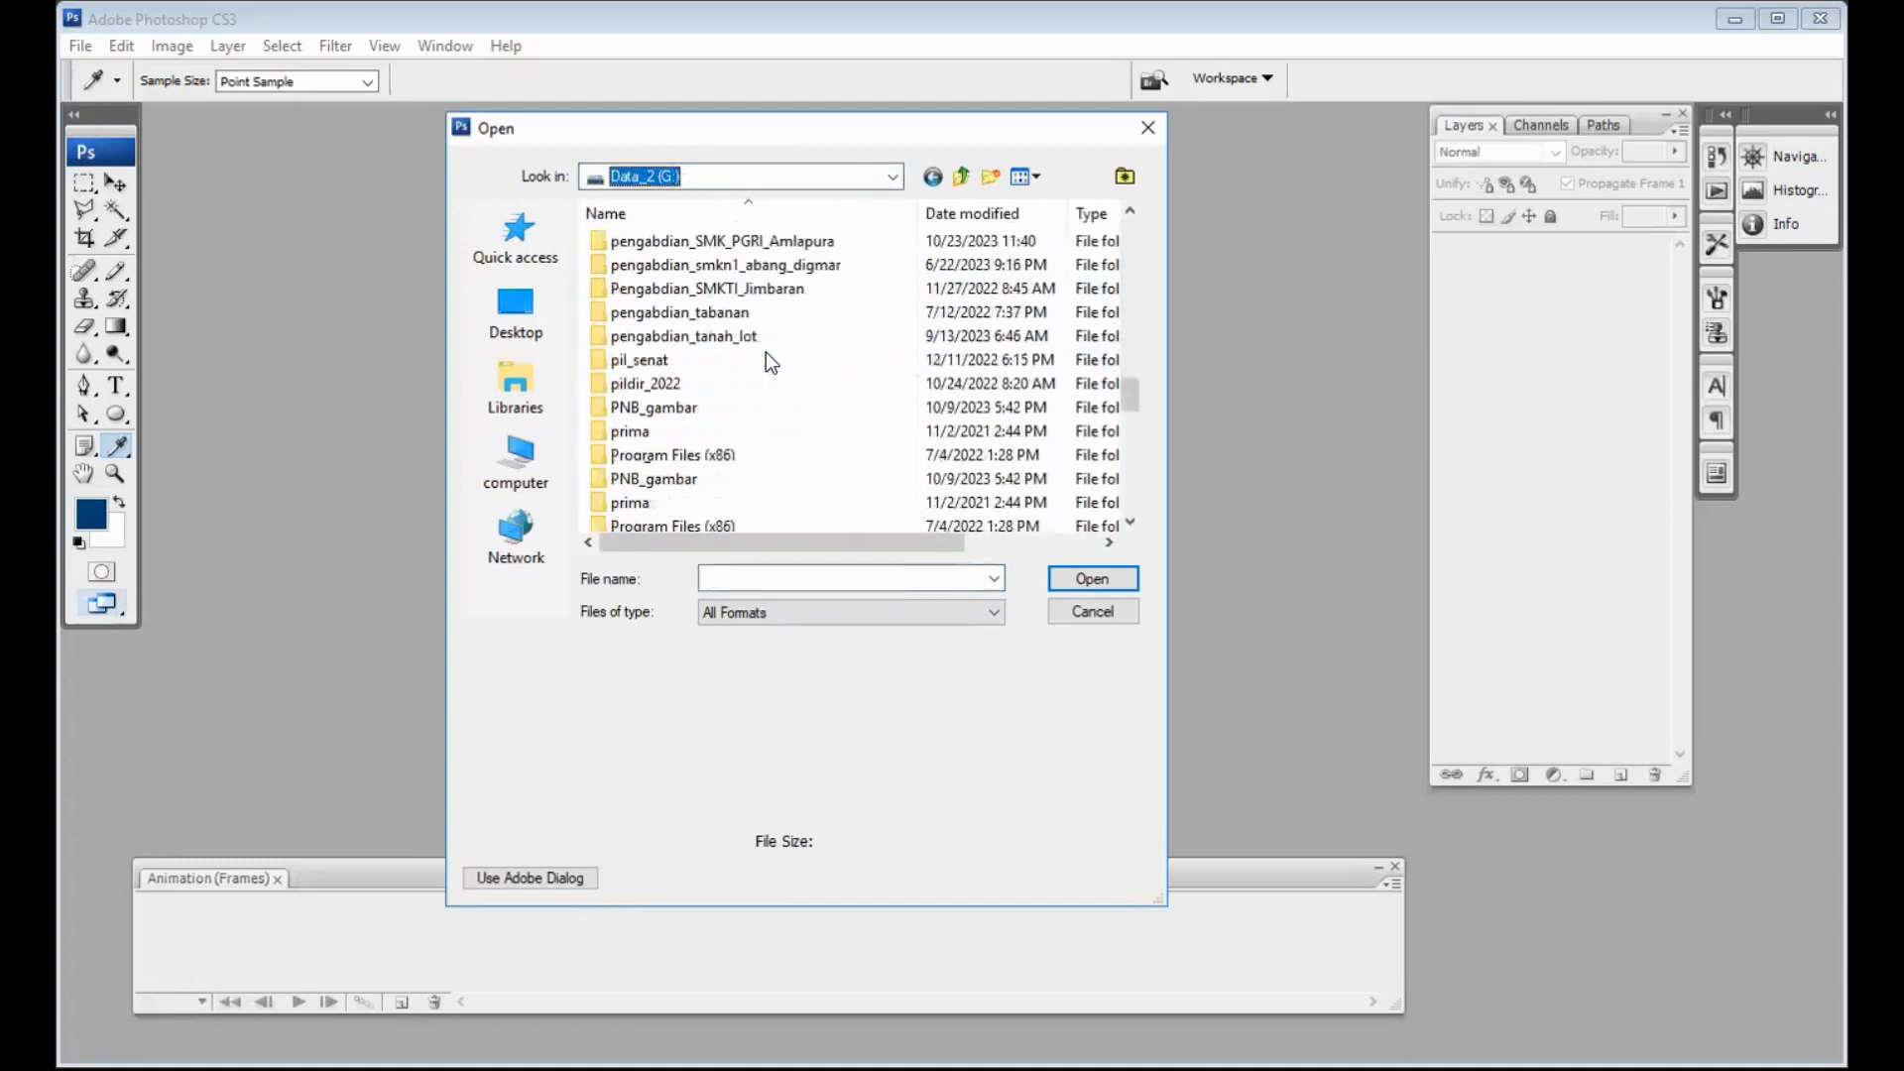
{"action": "scroll", "coordinate": [766, 353], "scroll_direction": "down", "scroll_amount": 12}
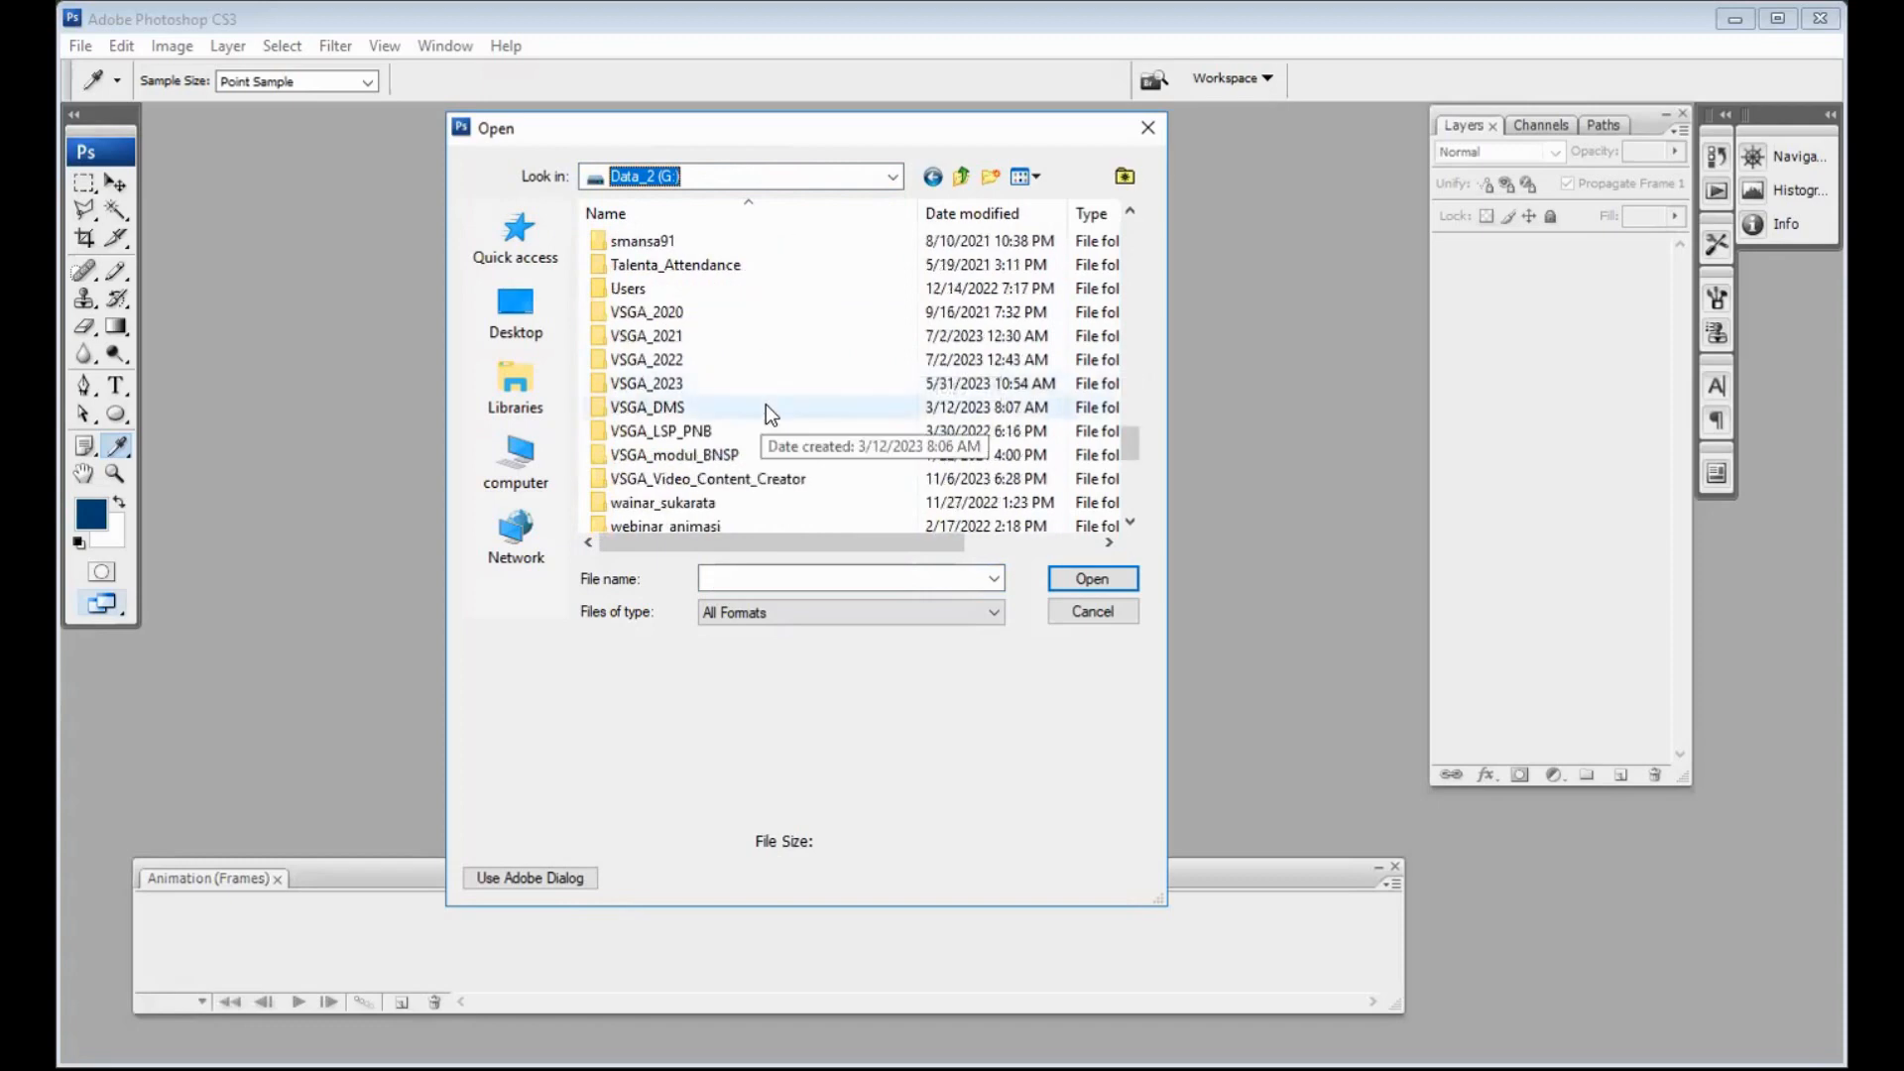
{"action": "double_click", "coordinate": [788, 454]}
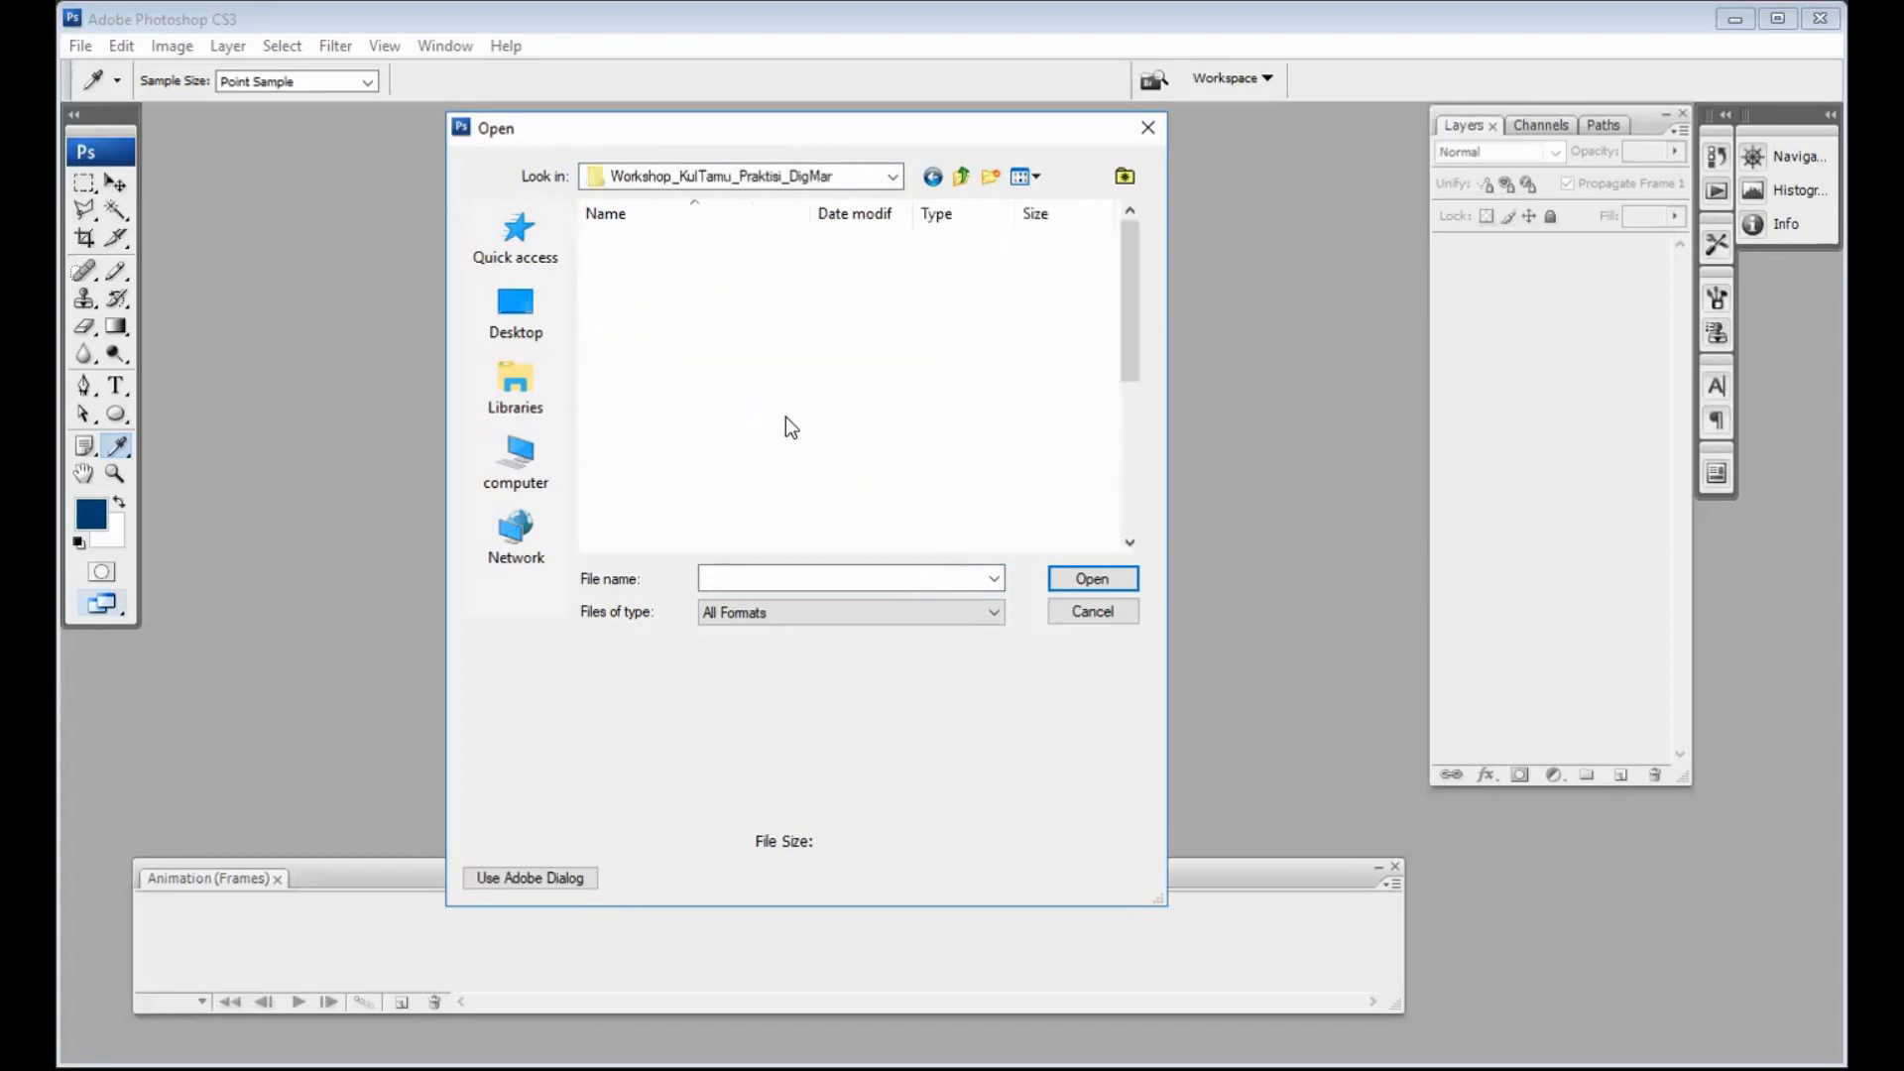
{"action": "double_click", "coordinate": [677, 264]}
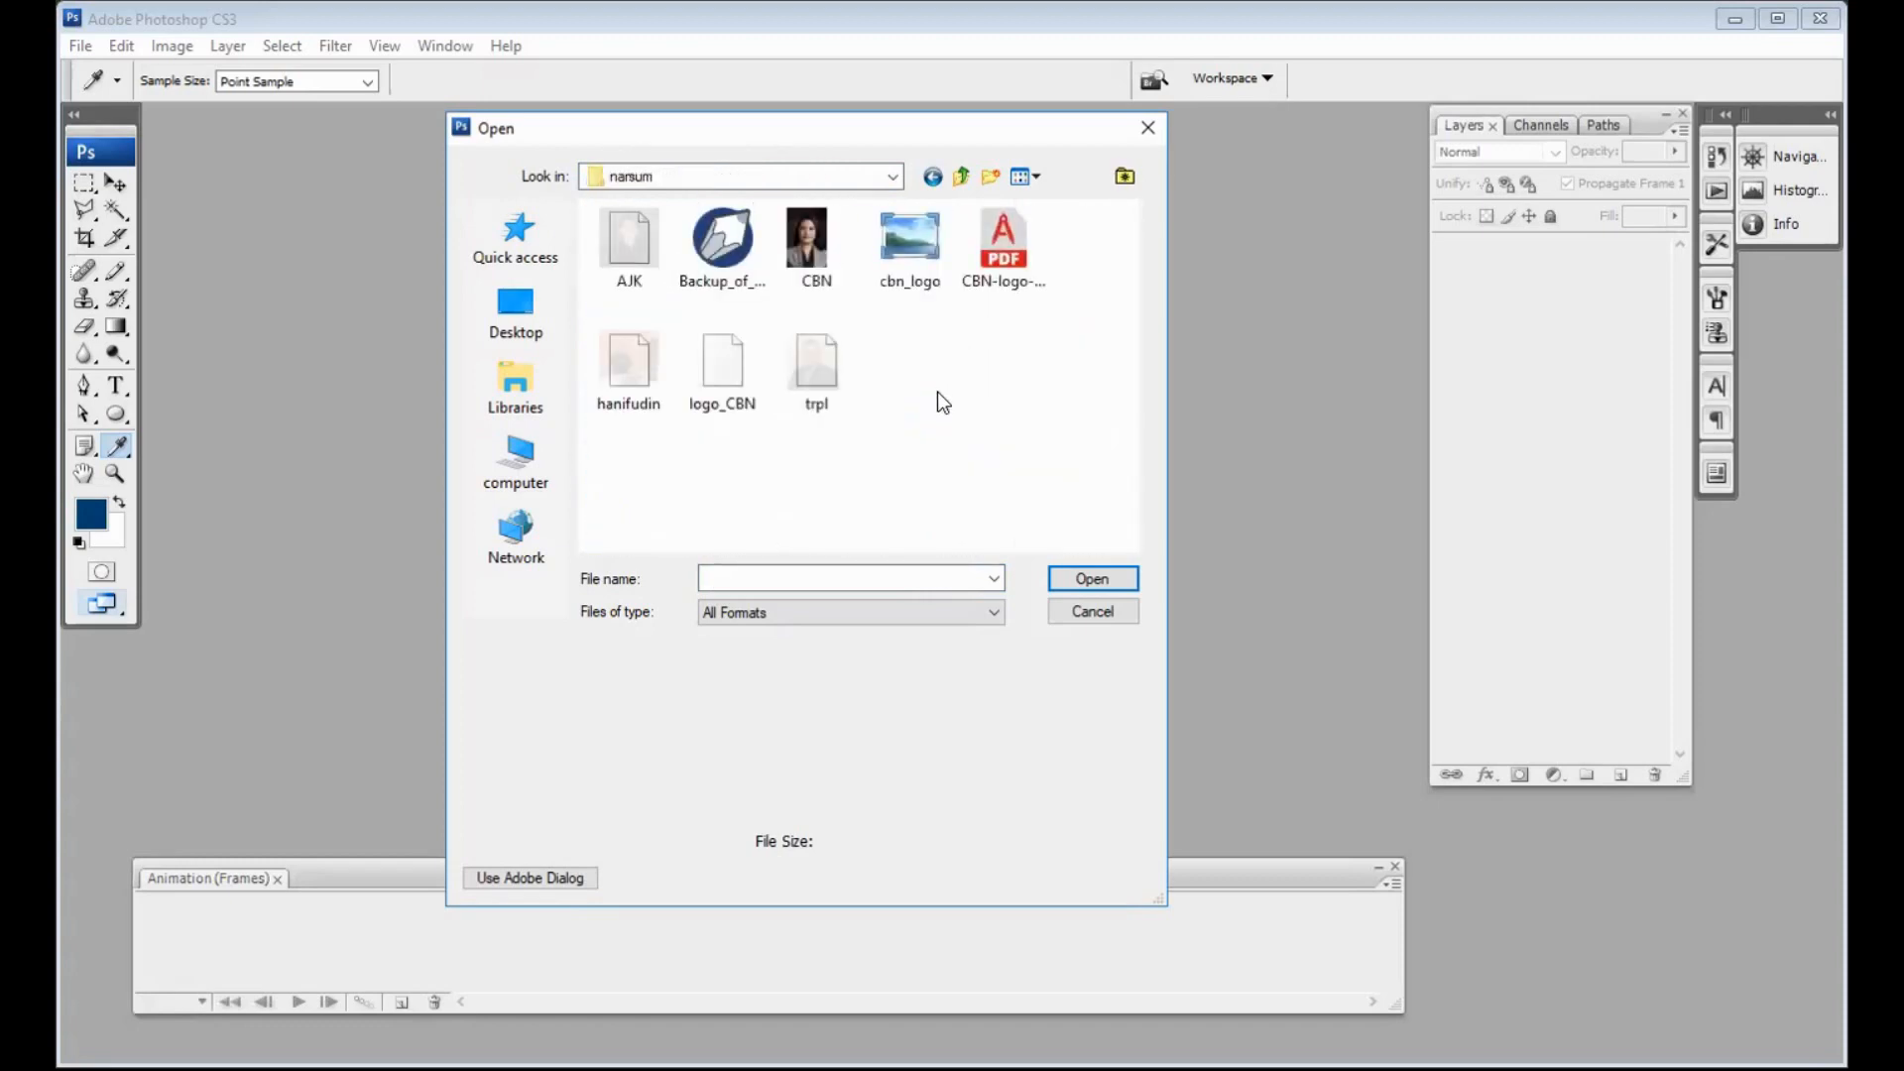
{"action": "left_click", "coordinate": [1006, 248]}
{"action": "left_click", "coordinate": [1094, 580]}
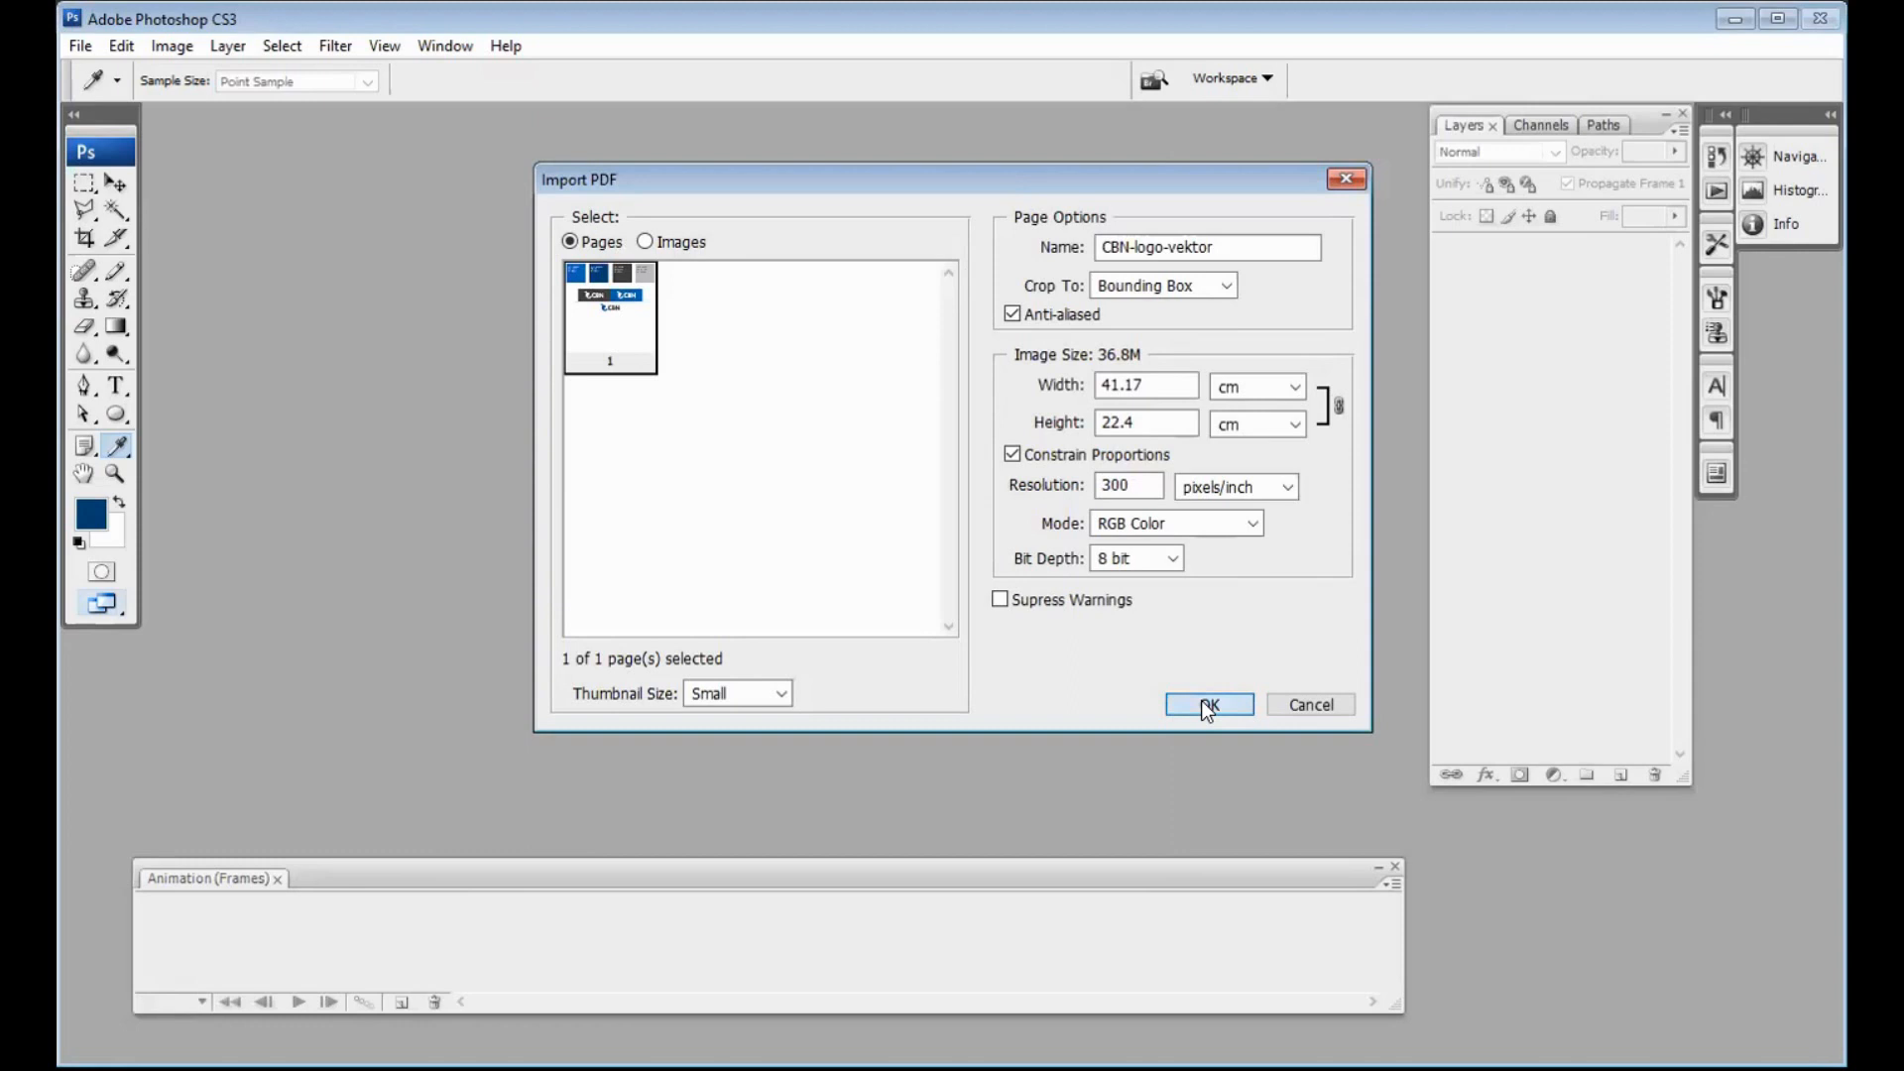
{"action": "left_click", "coordinate": [1208, 706]}
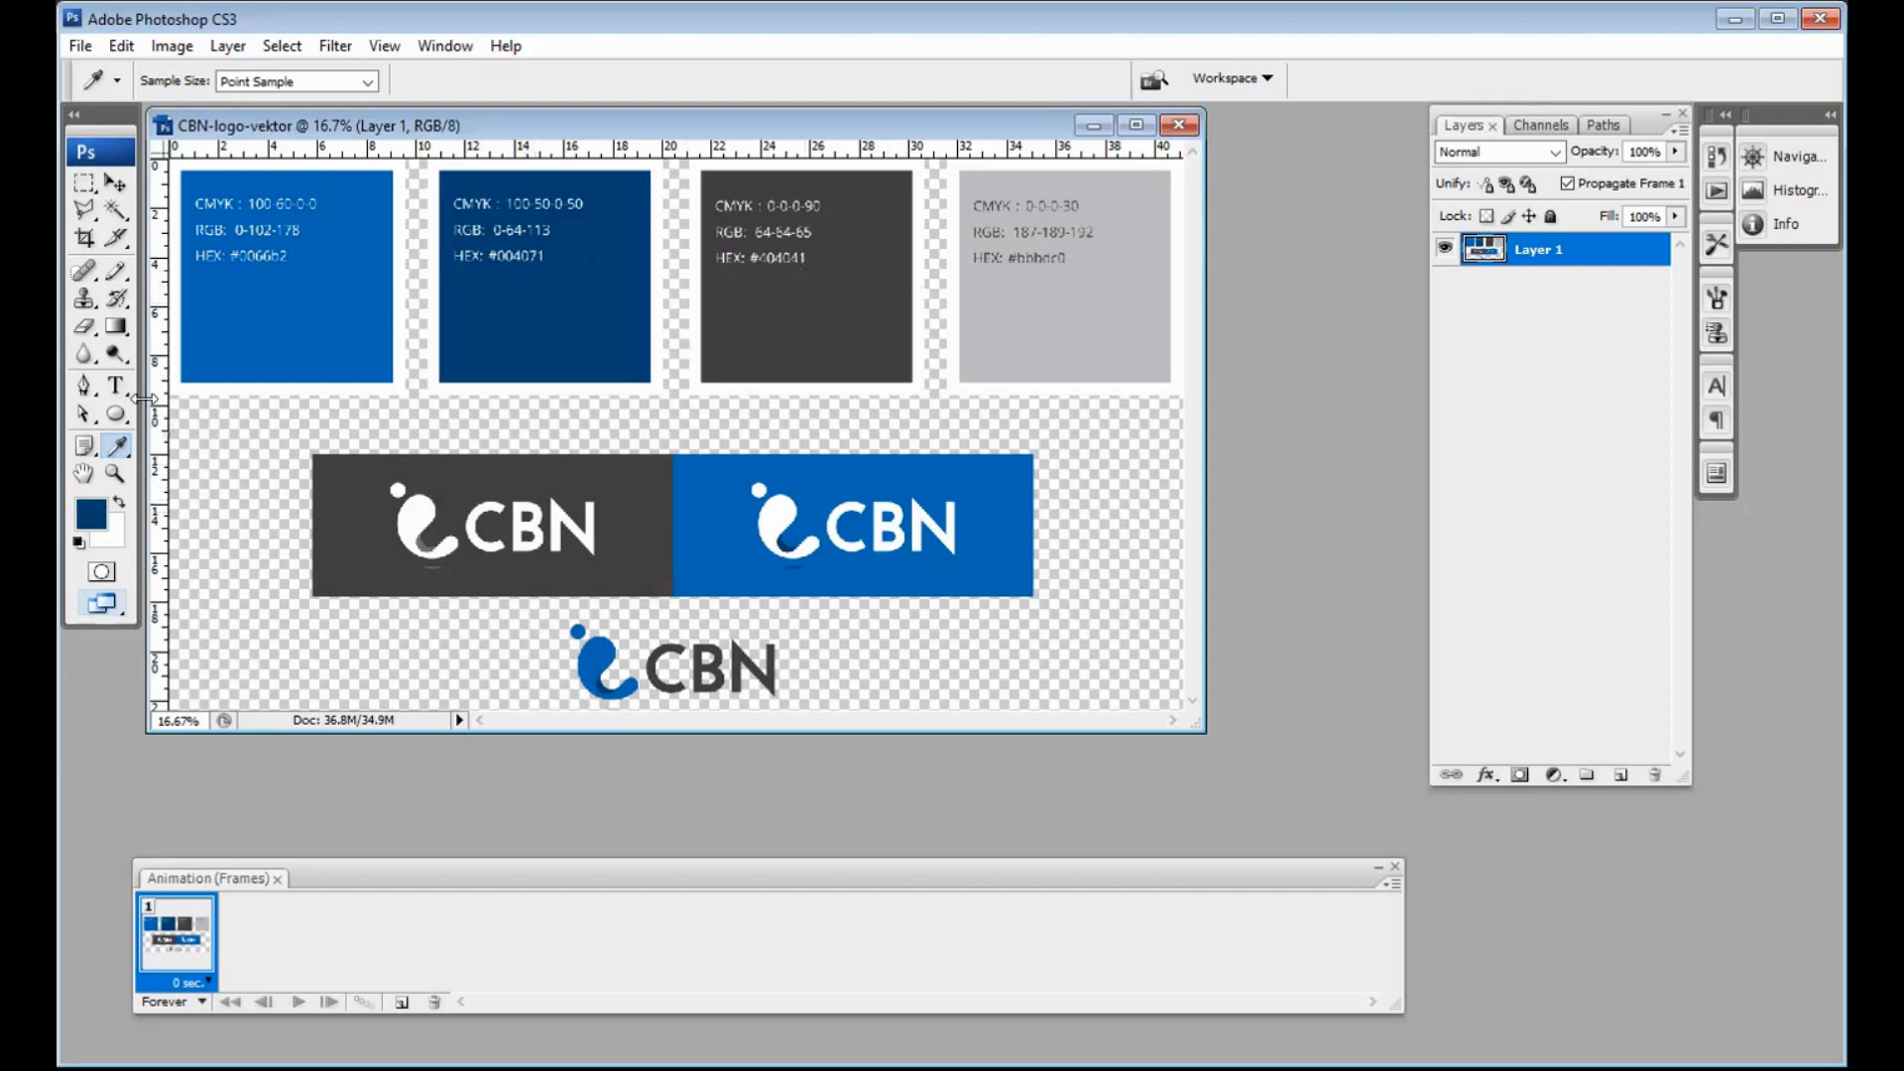
Crop the image to the CBN logo on the transparent background below the colour banners, about 8.8 by 3.7 cm.
{"action": "left_click", "coordinate": [115, 473]}
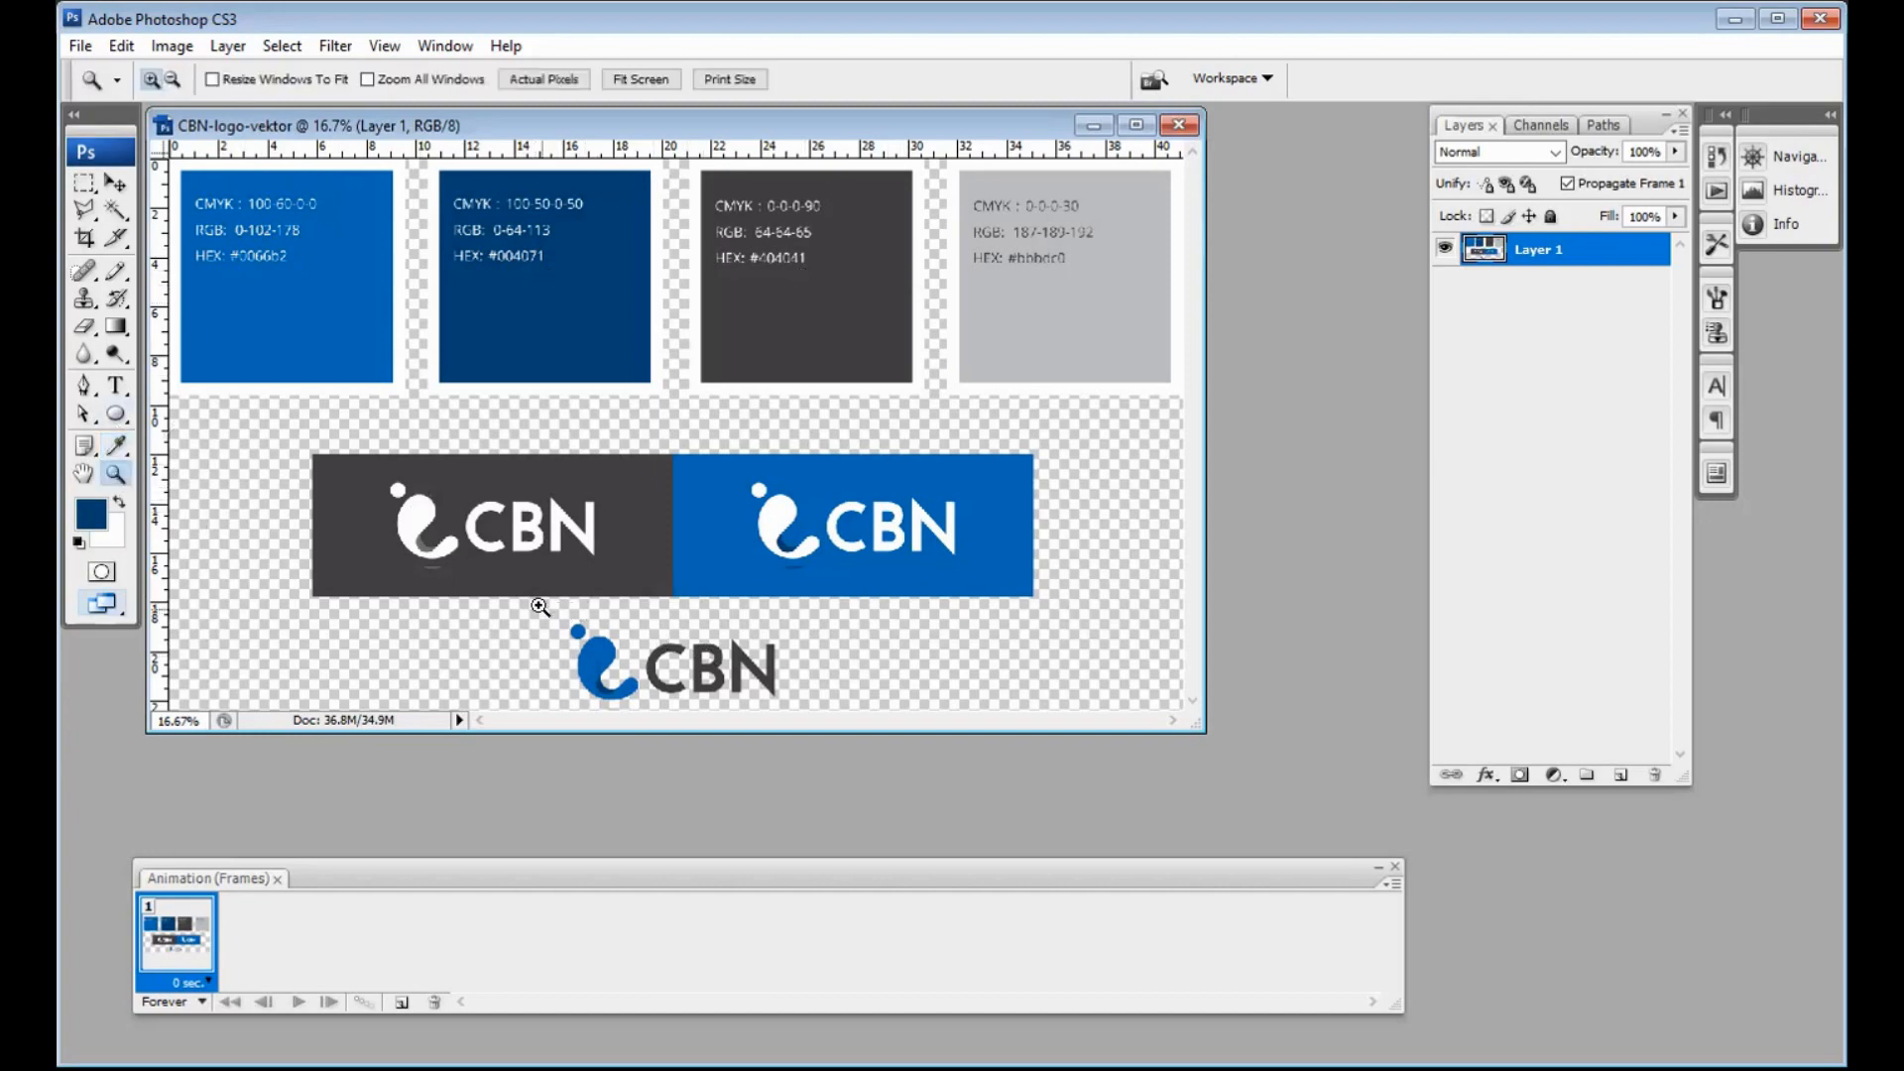
{"action": "left_click_drag", "start_coordinate": [539, 607], "coordinate": [828, 706]}
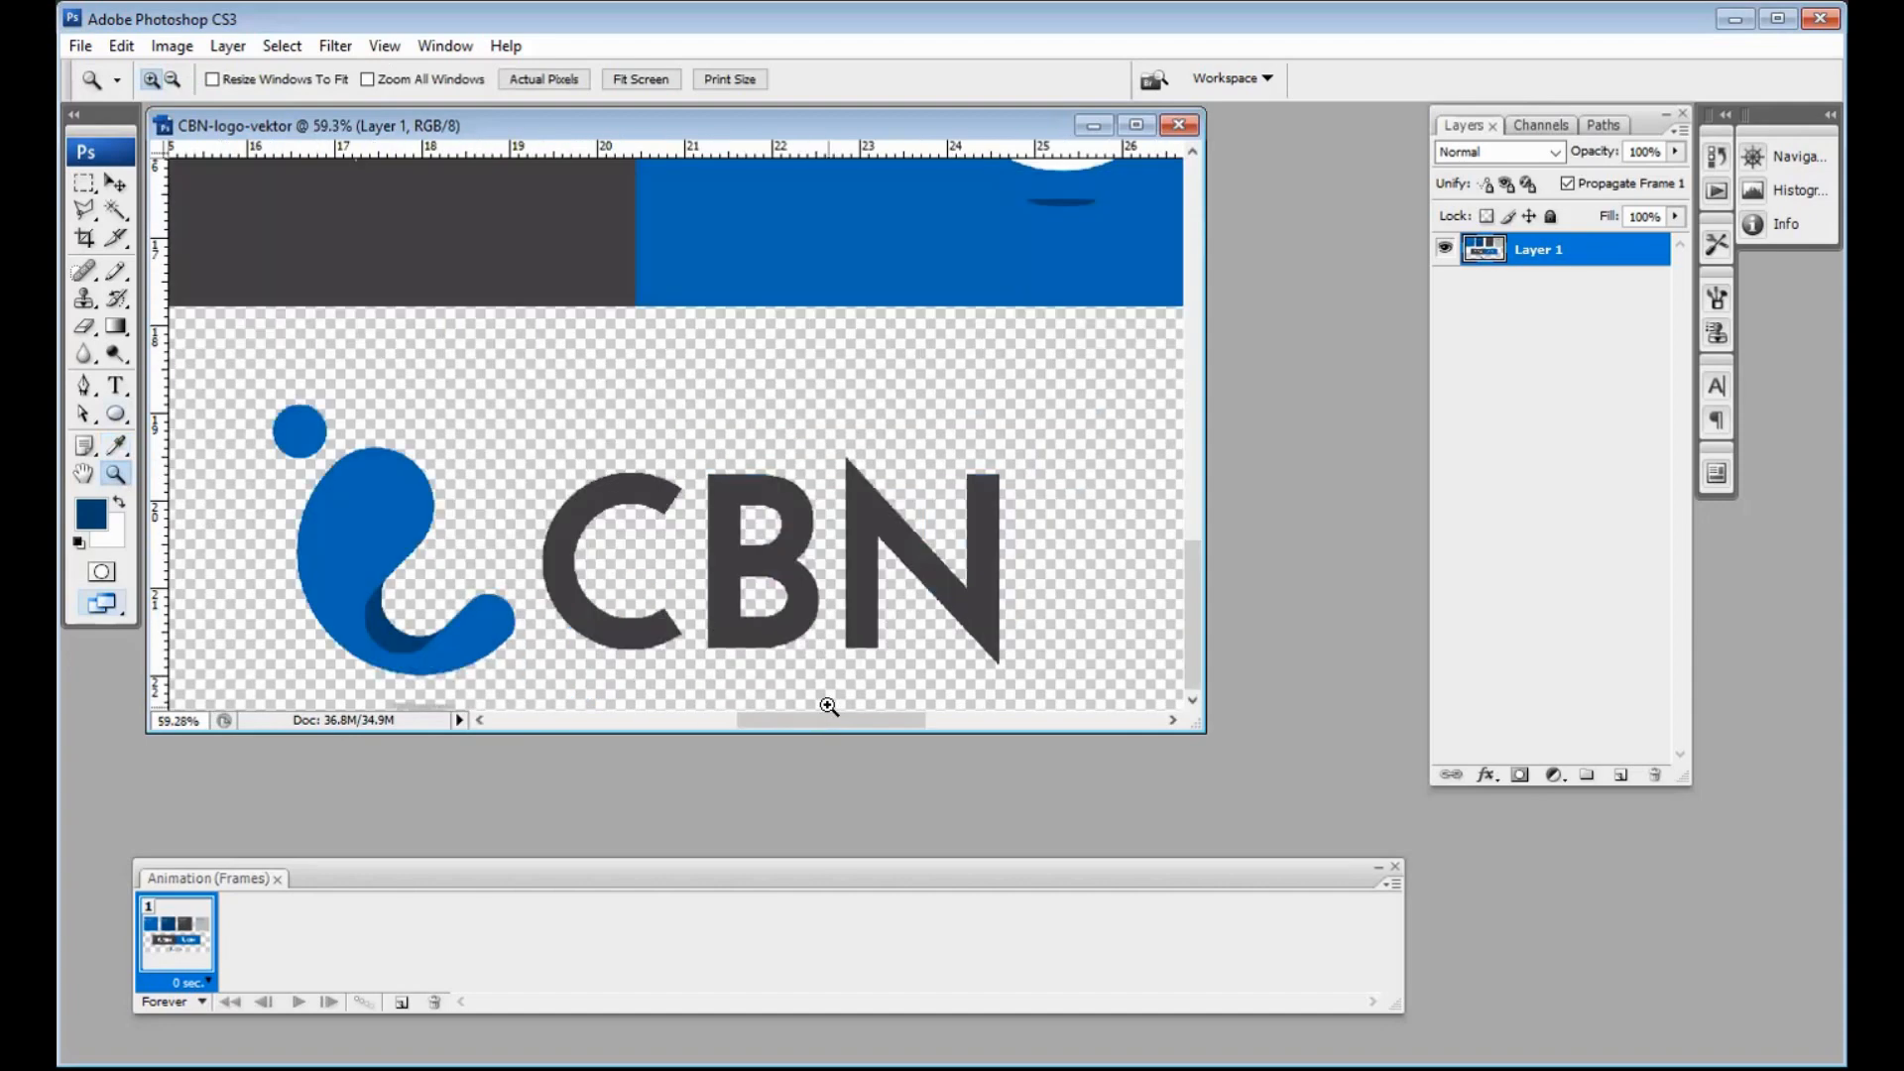
{"action": "left_click", "coordinate": [86, 187]}
{"action": "left_click", "coordinate": [87, 238]}
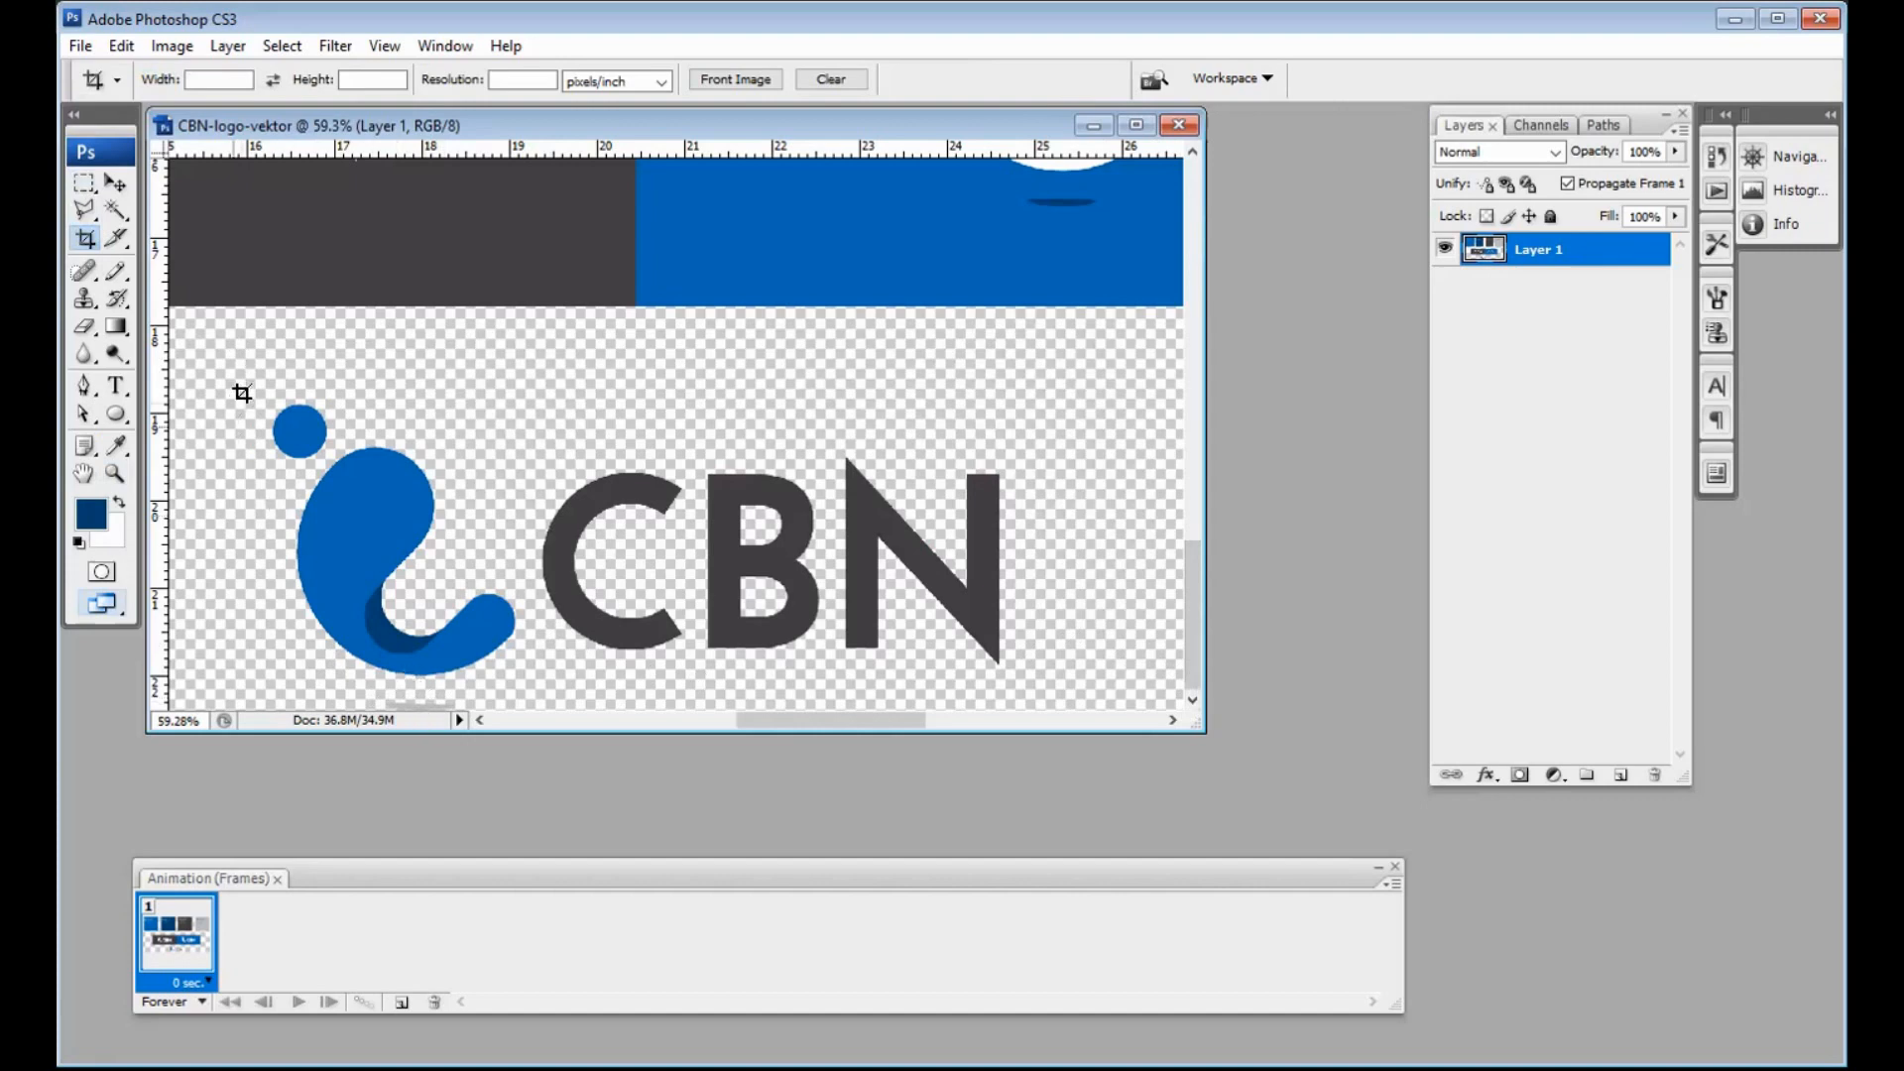
{"action": "left_click_drag", "start_coordinate": [260, 389], "coordinate": [1027, 728]}
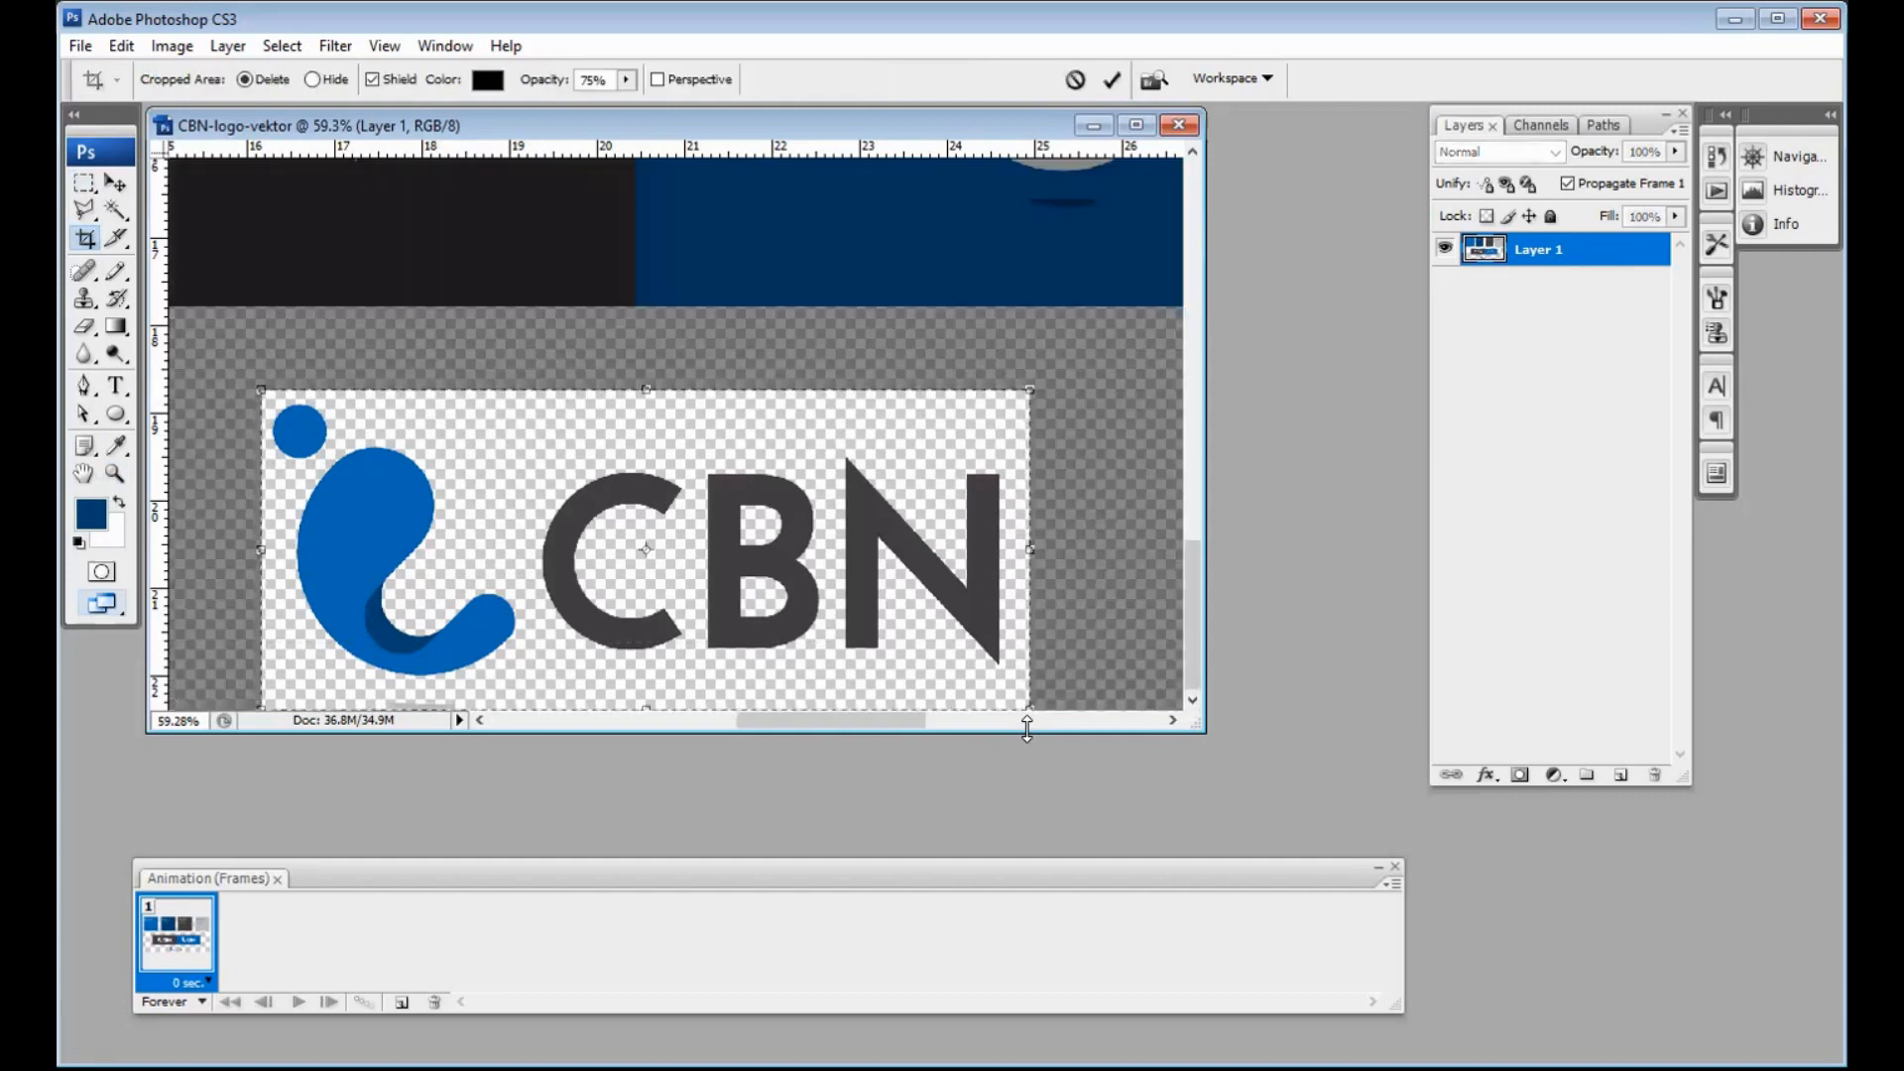
{"action": "key", "text": "Return"}
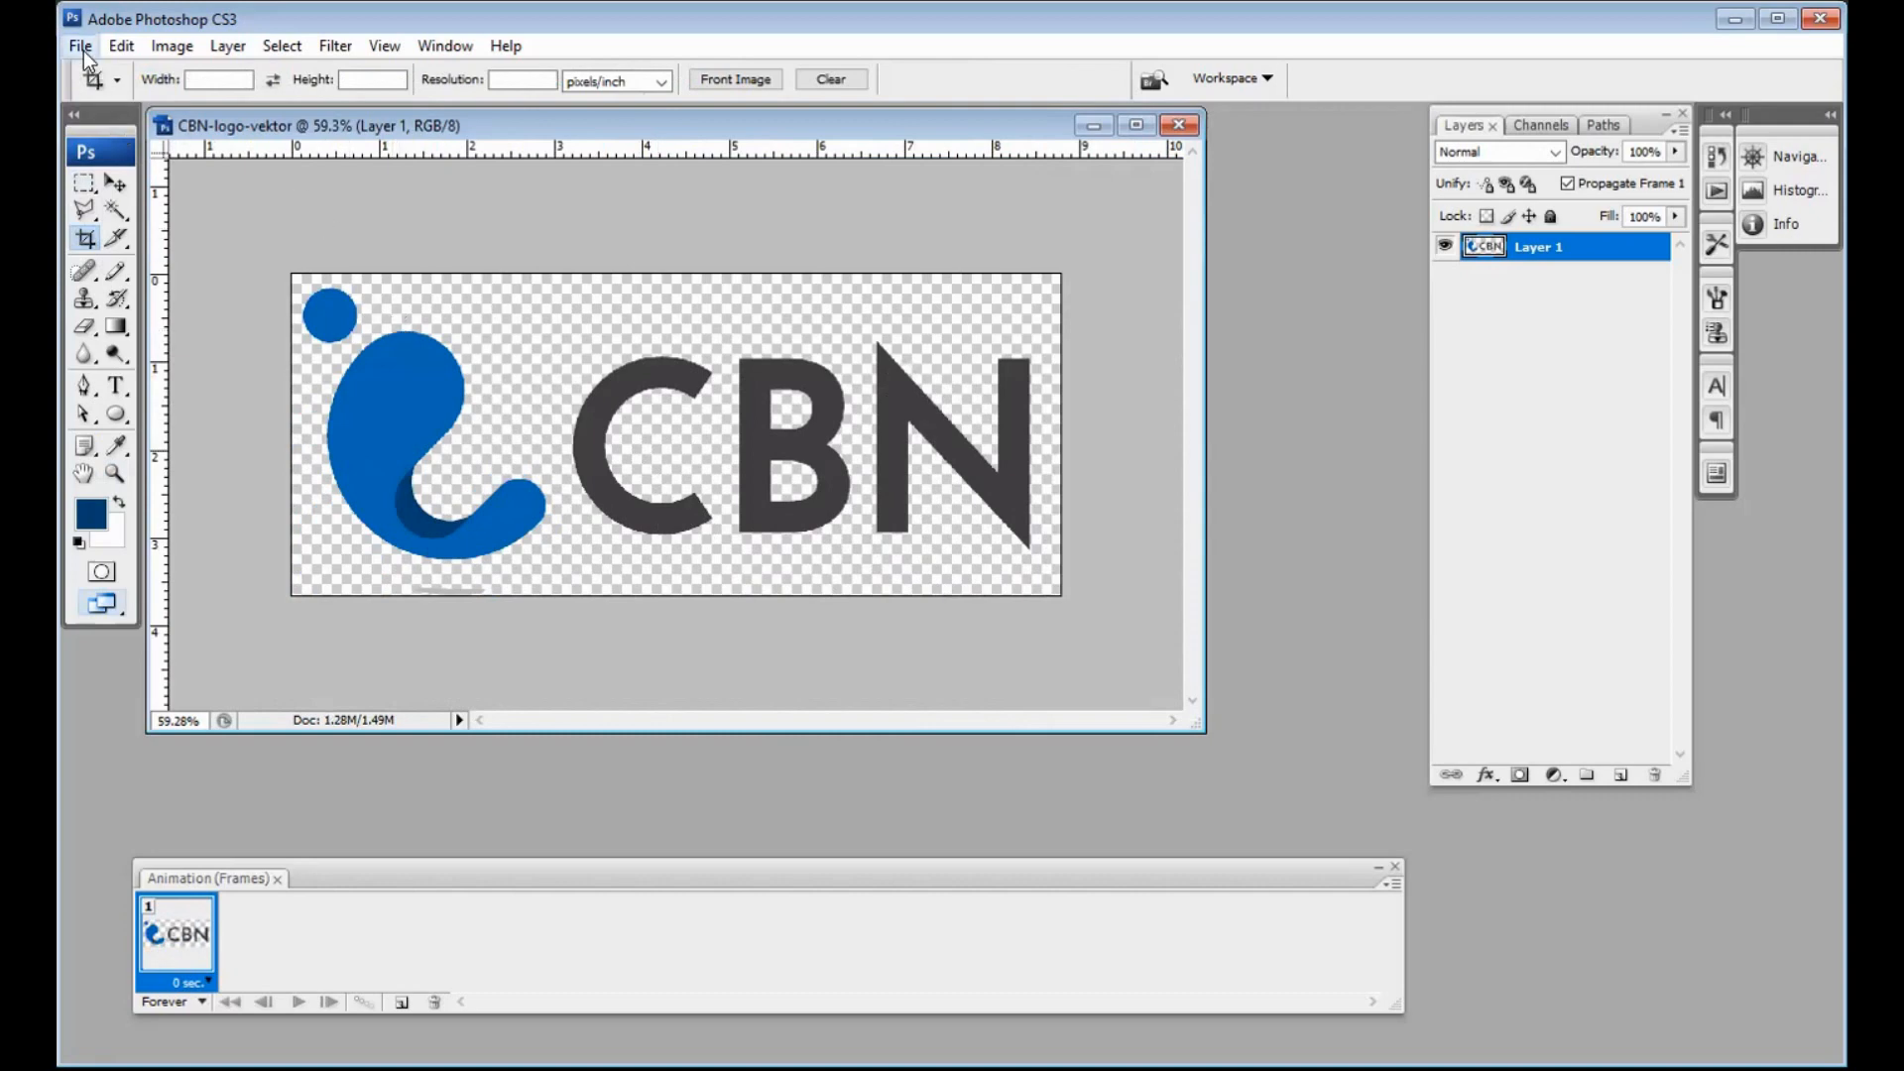
Save the cropped logo as CBN-logo-vektor_psd in Photoshop format with maximized compatibility, in the narsum folder.
{"action": "key", "text": "alt+f"}
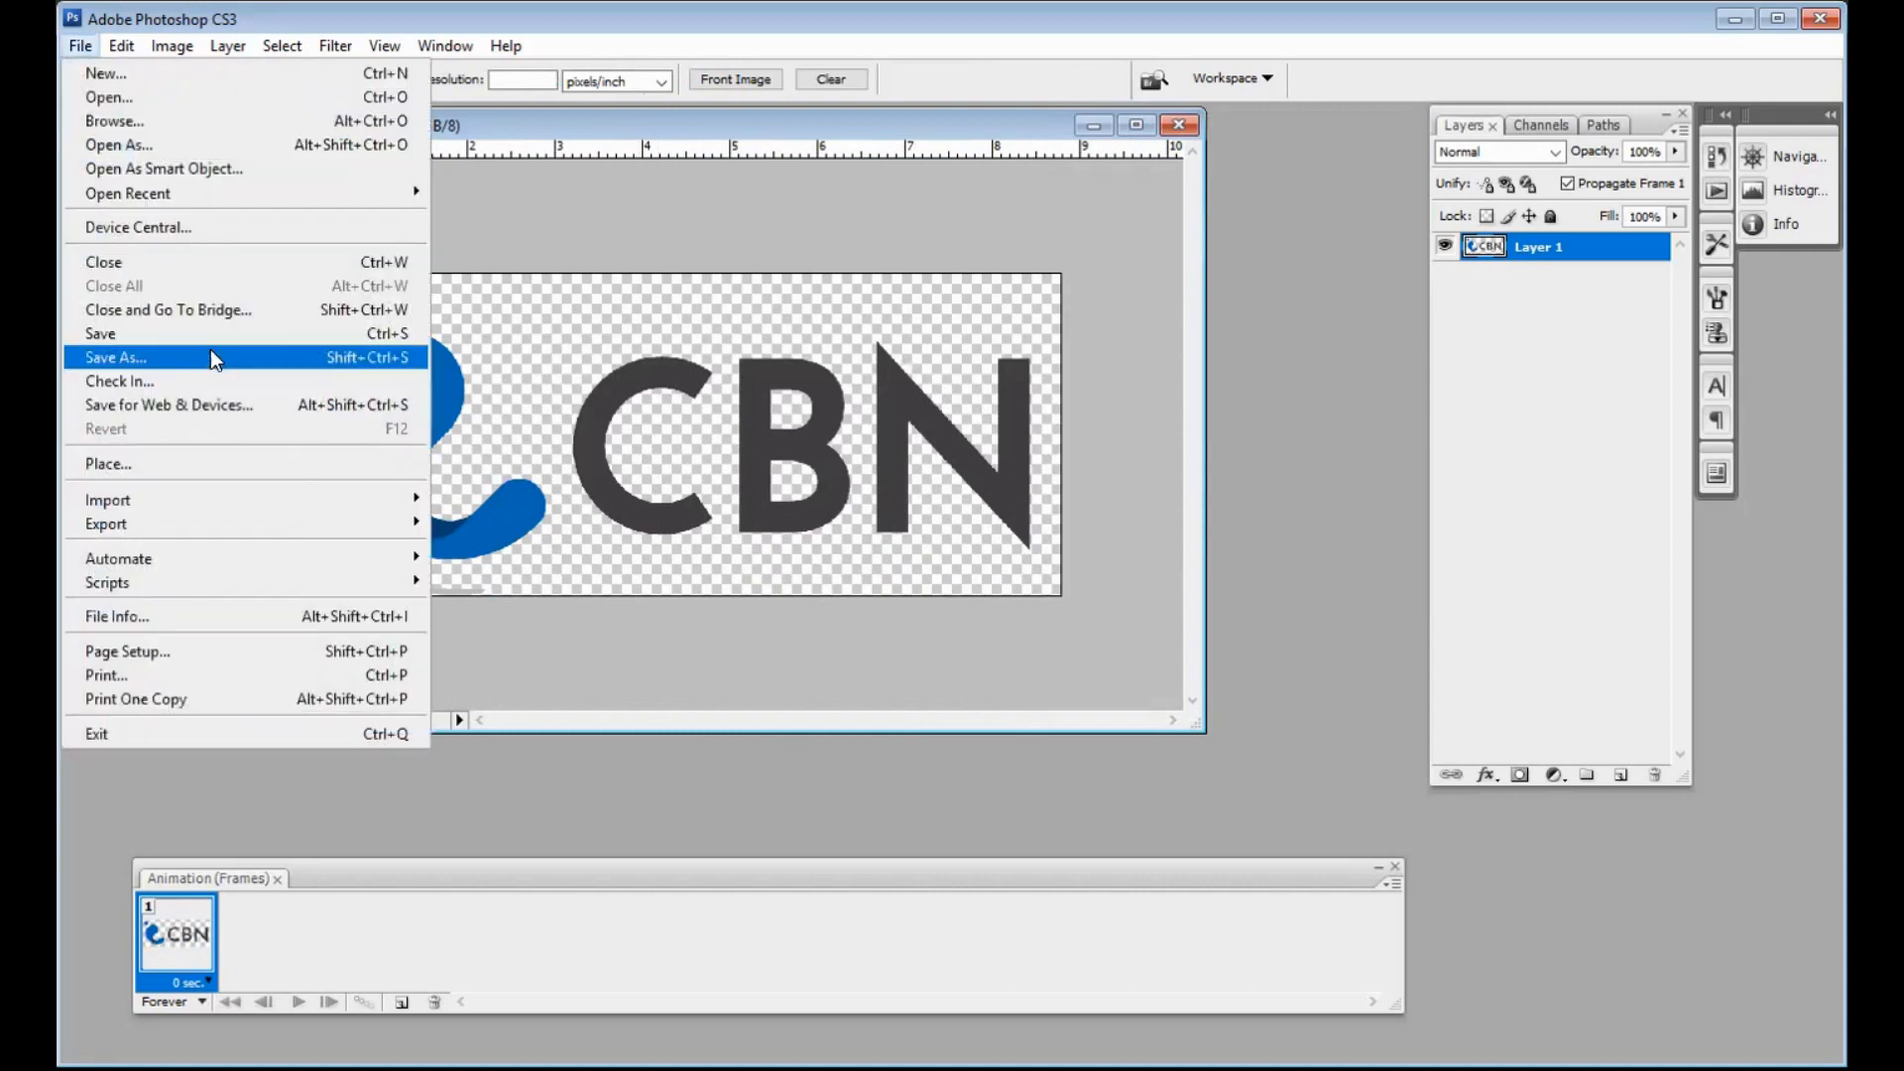
{"action": "left_click", "coordinate": [248, 355]}
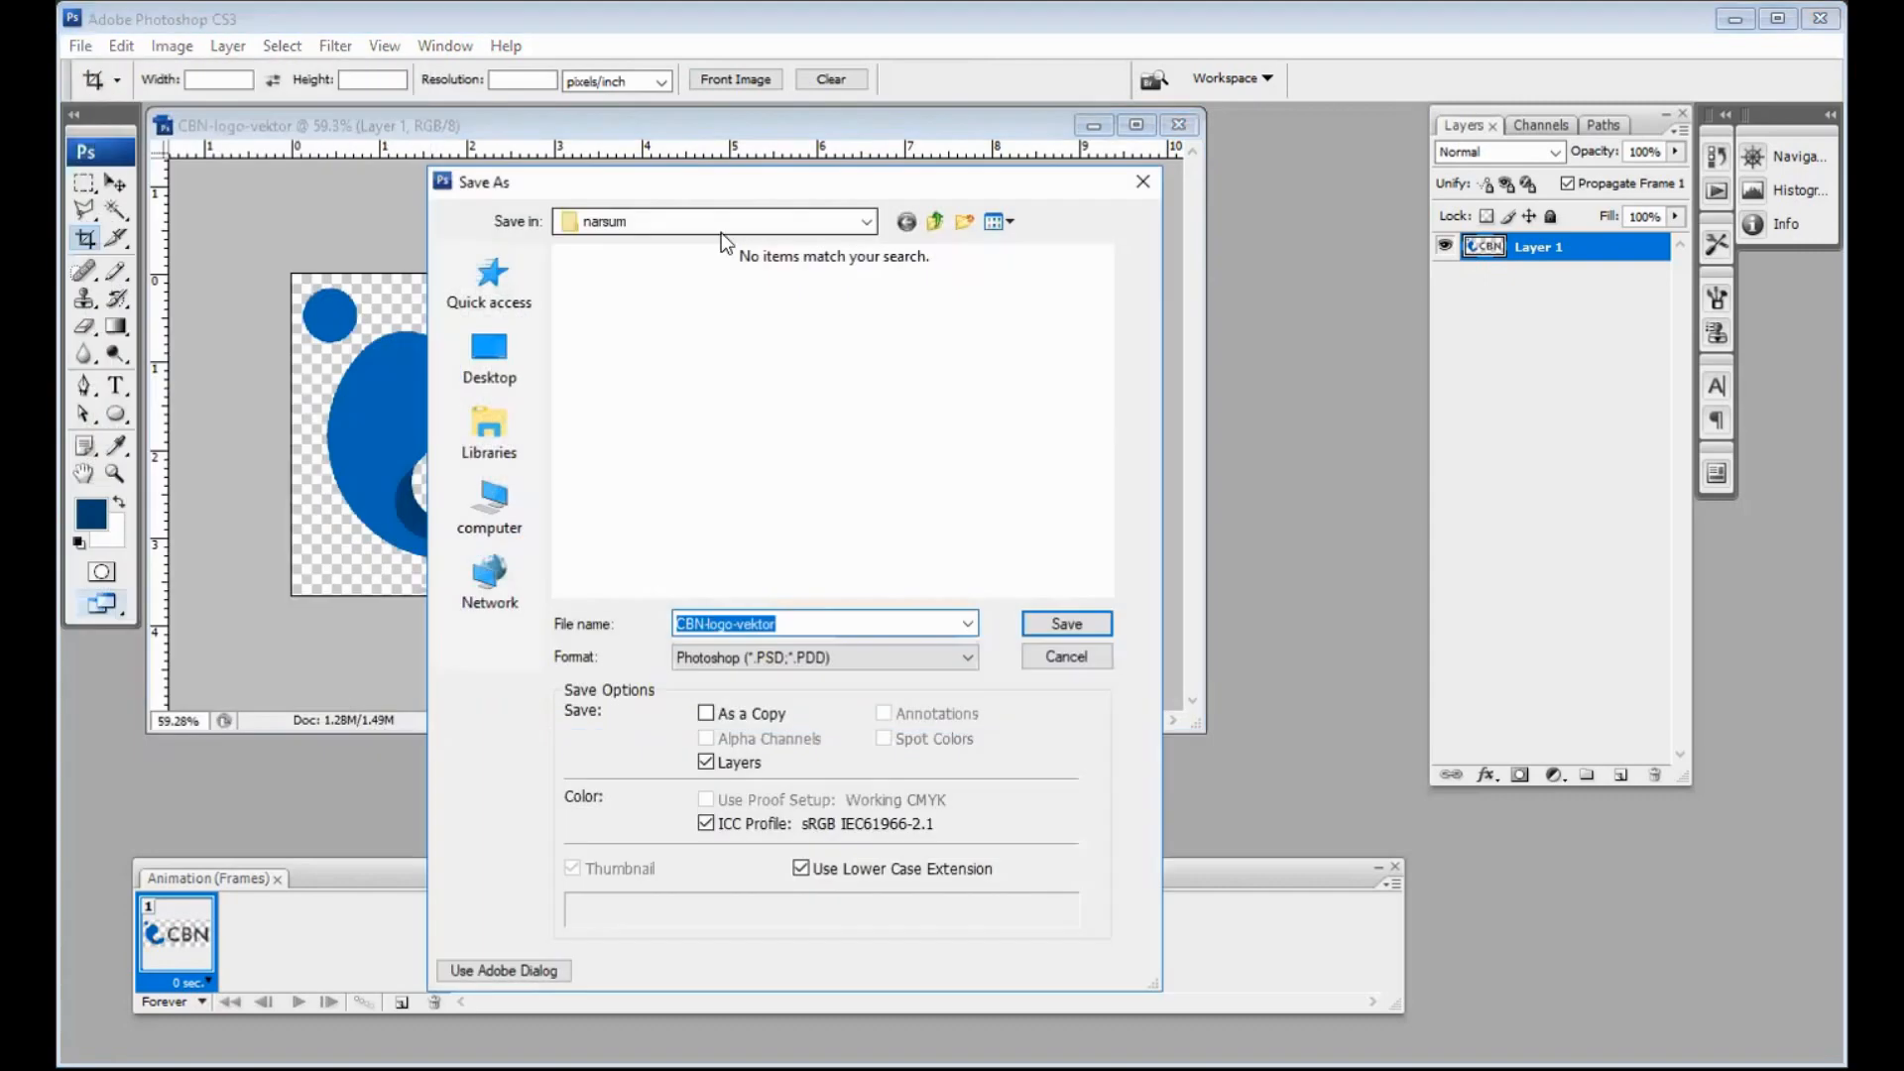
{"action": "left_click", "coordinate": [790, 623]}
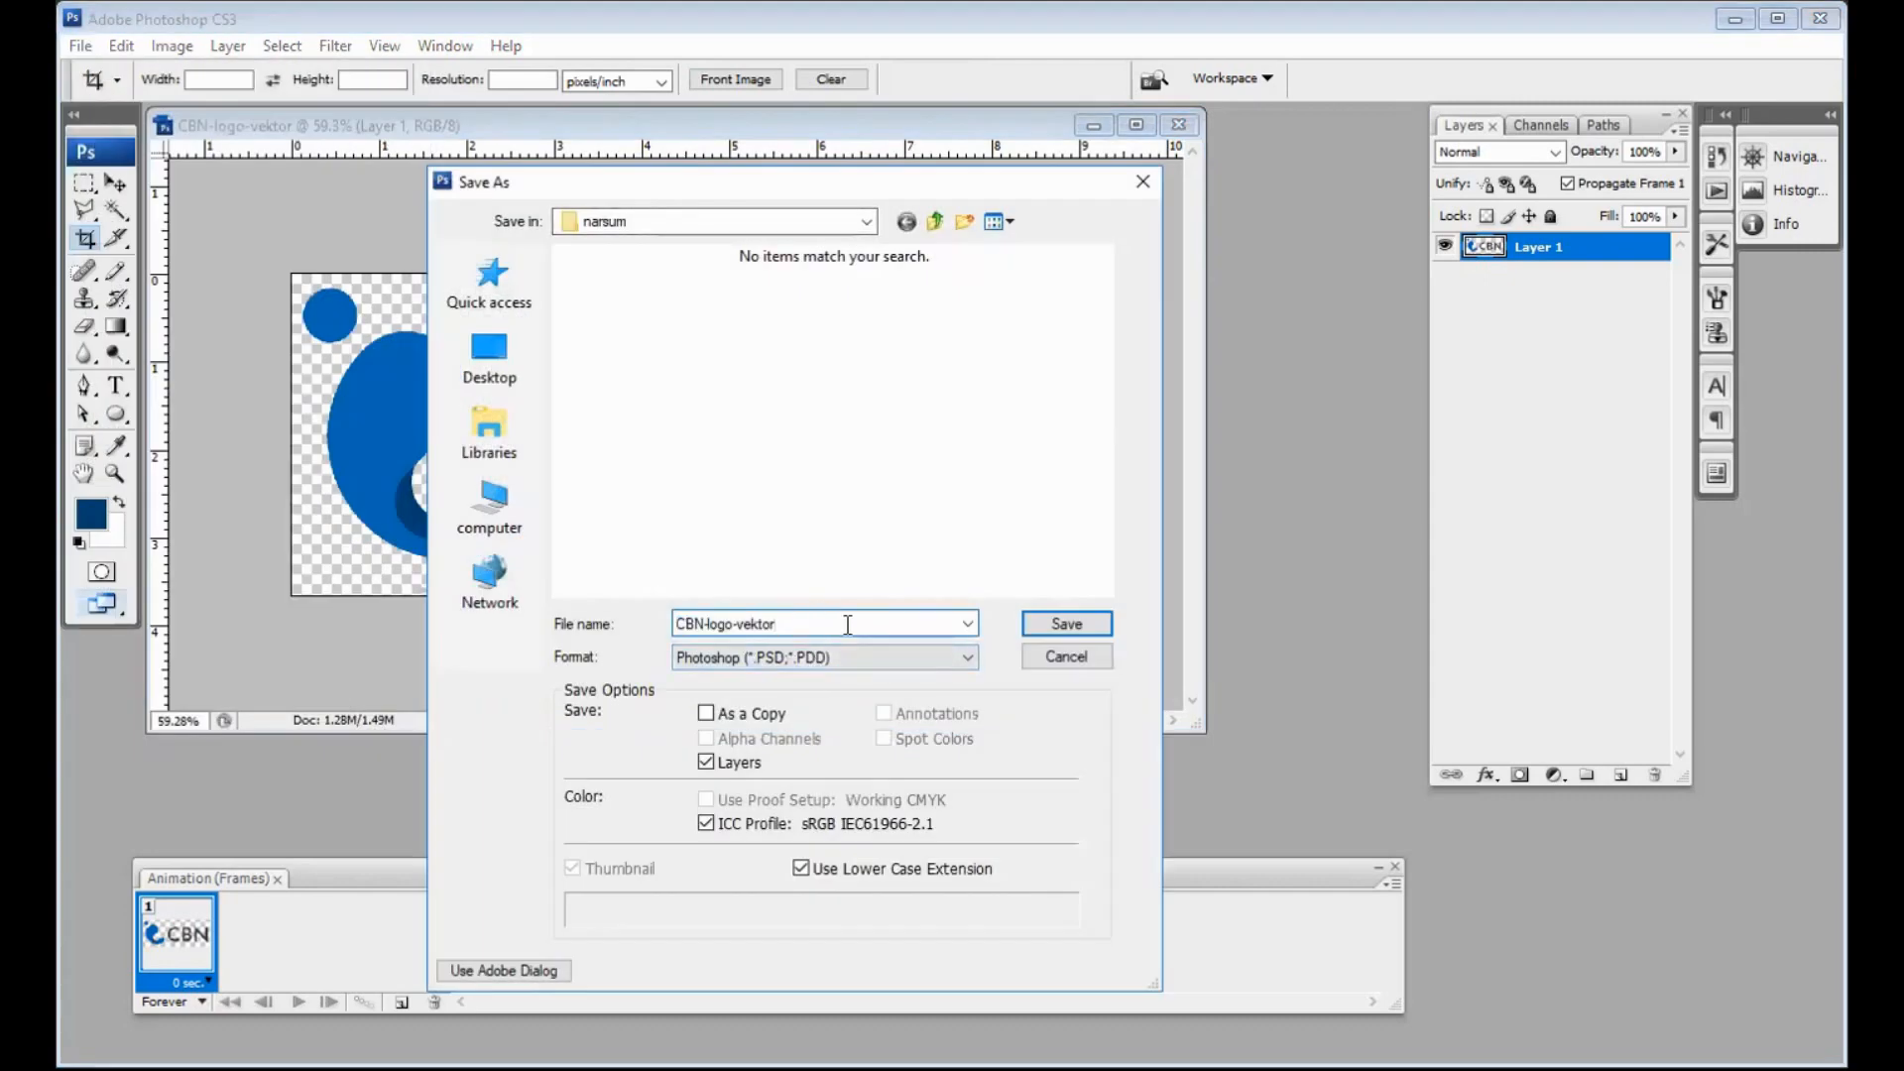
{"action": "type", "text": "_psd"}
{"action": "left_click", "coordinate": [1061, 625]}
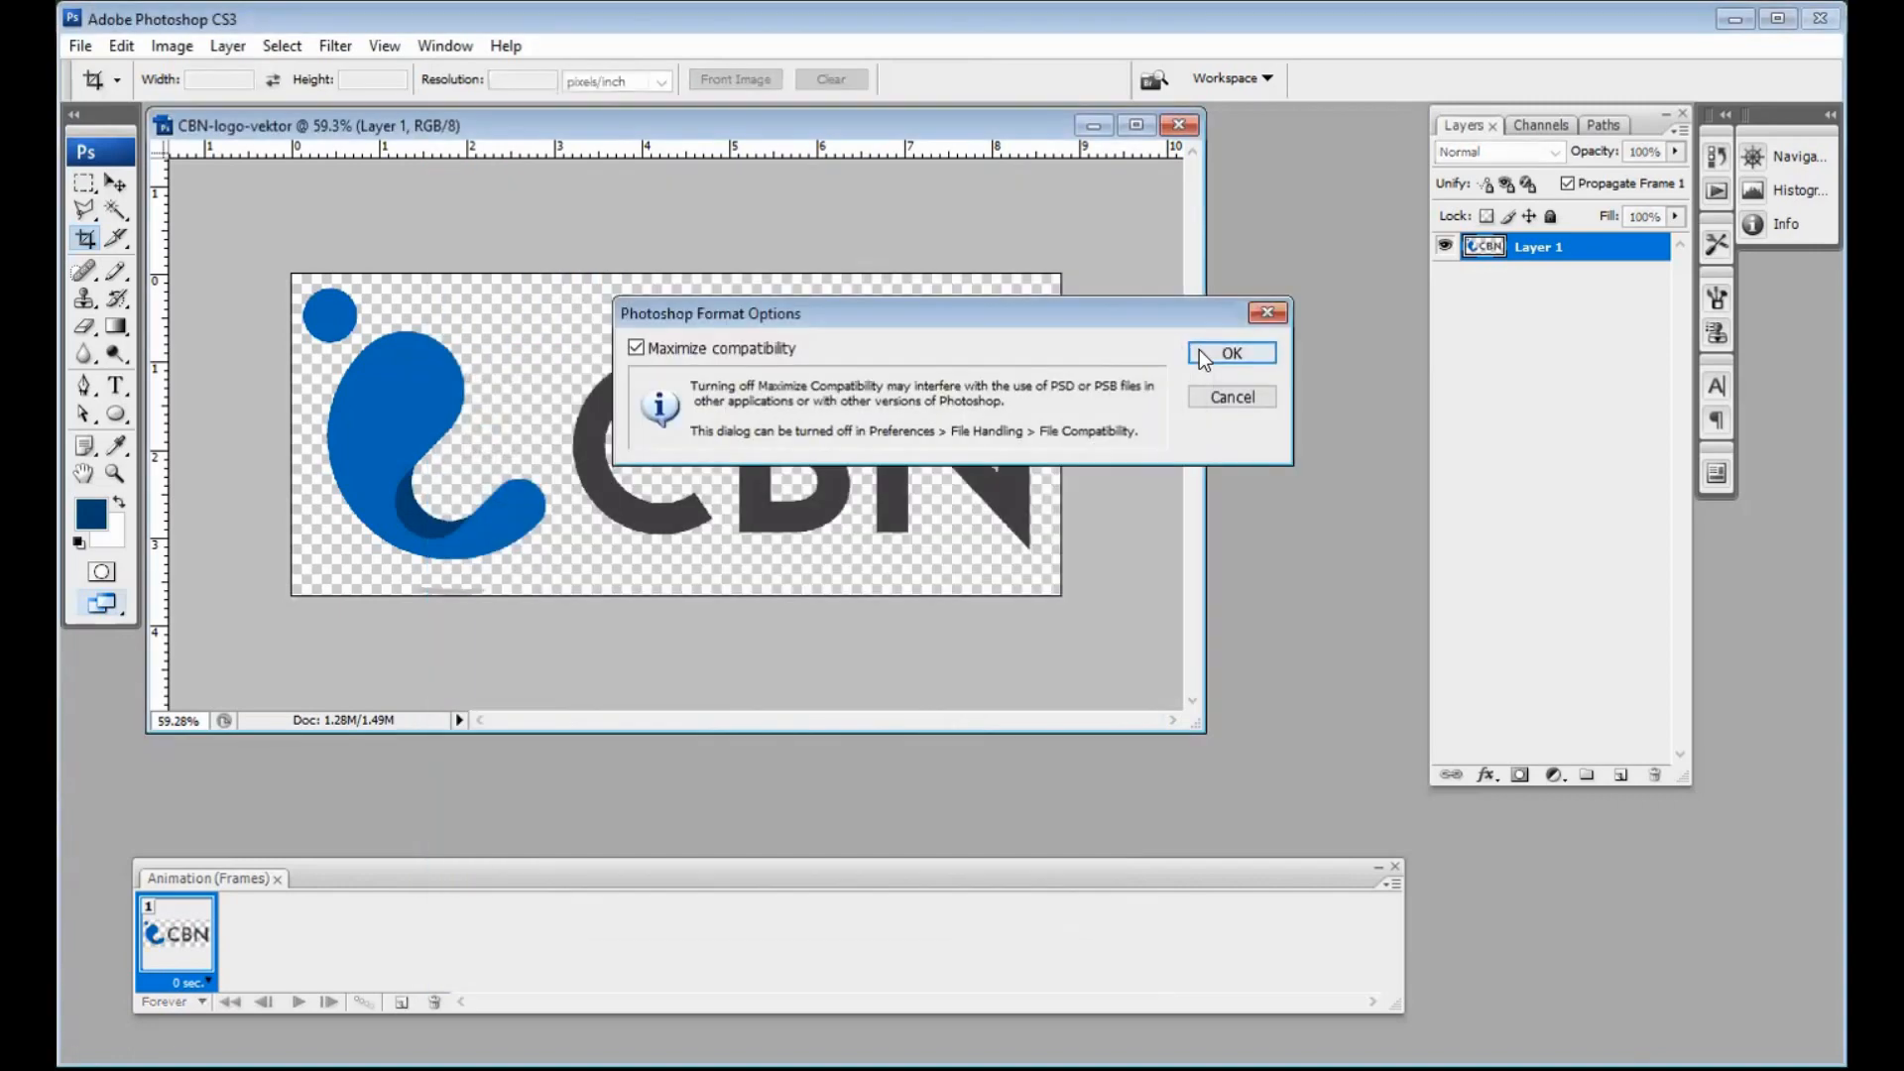
{"action": "left_click", "coordinate": [1230, 354]}
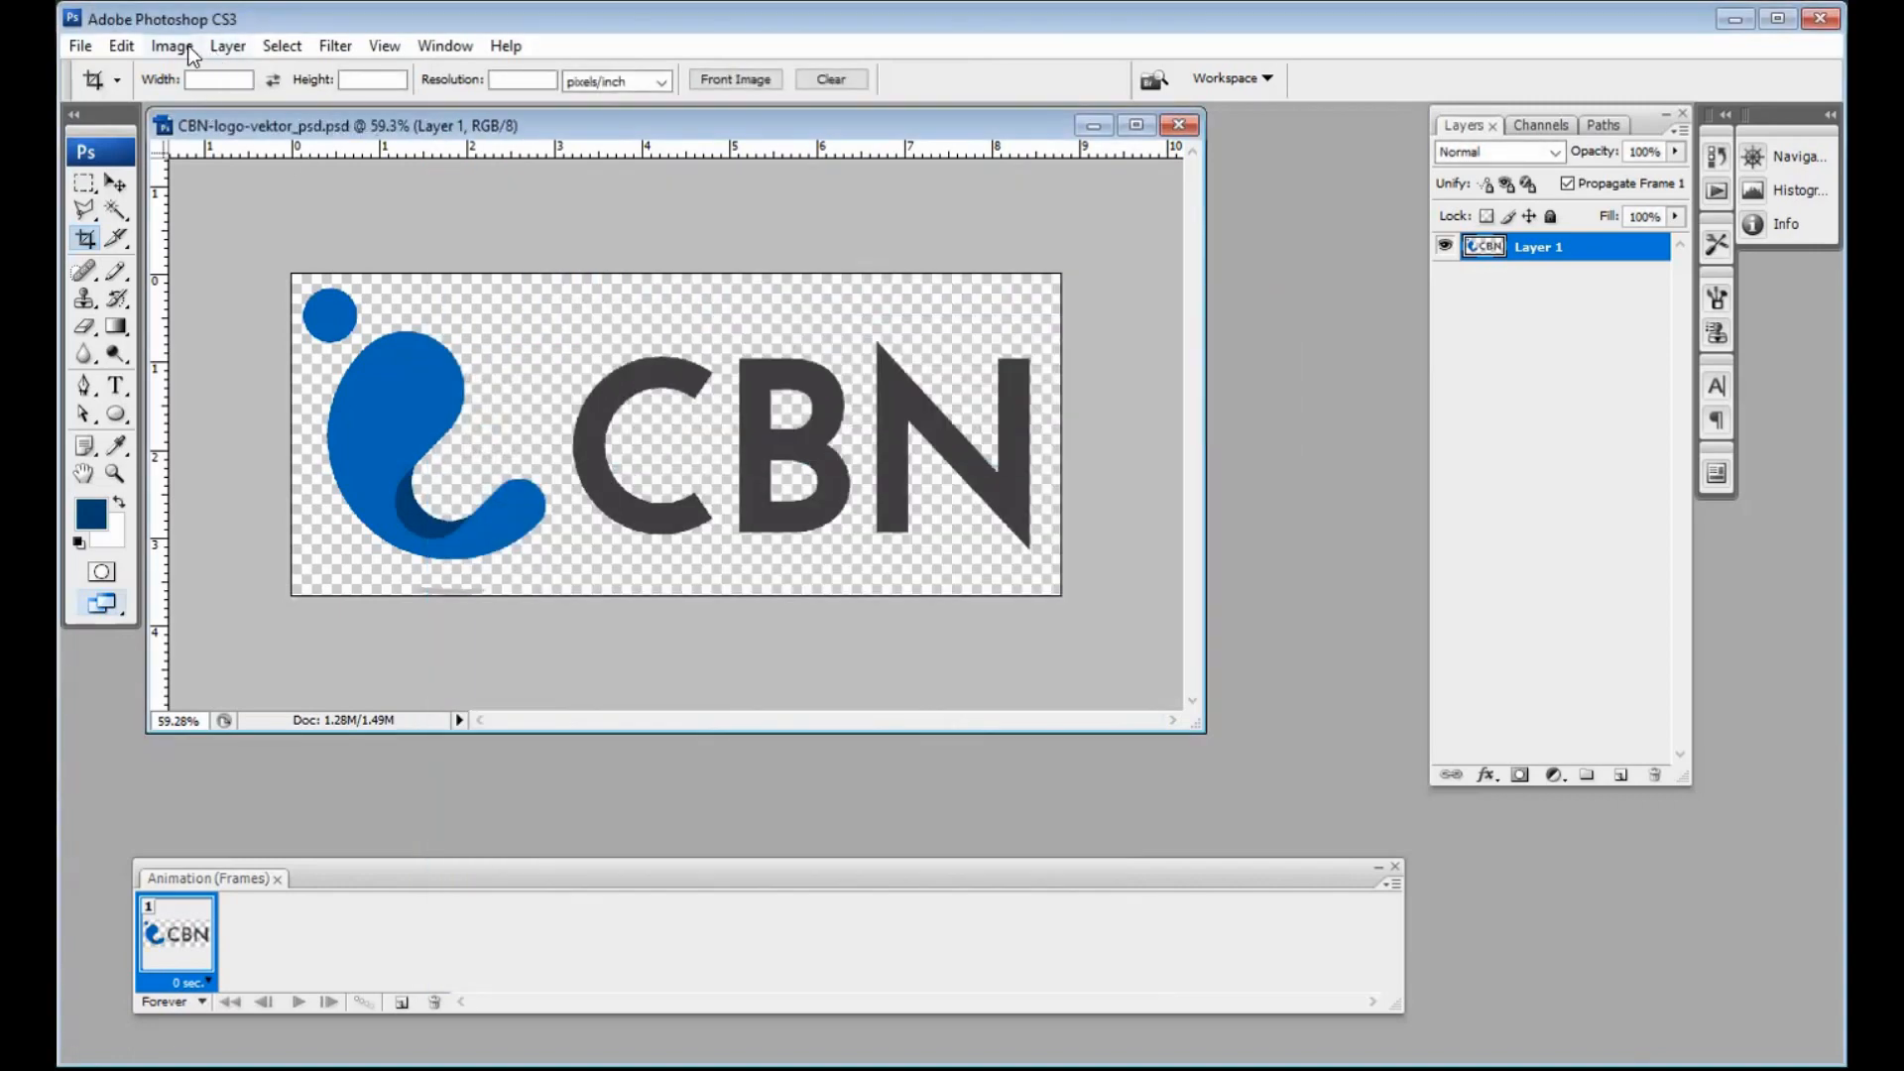
Check the cropped logo's pixel dimensions, document size and resolution without changing them.
{"action": "left_click", "coordinate": [171, 45]}
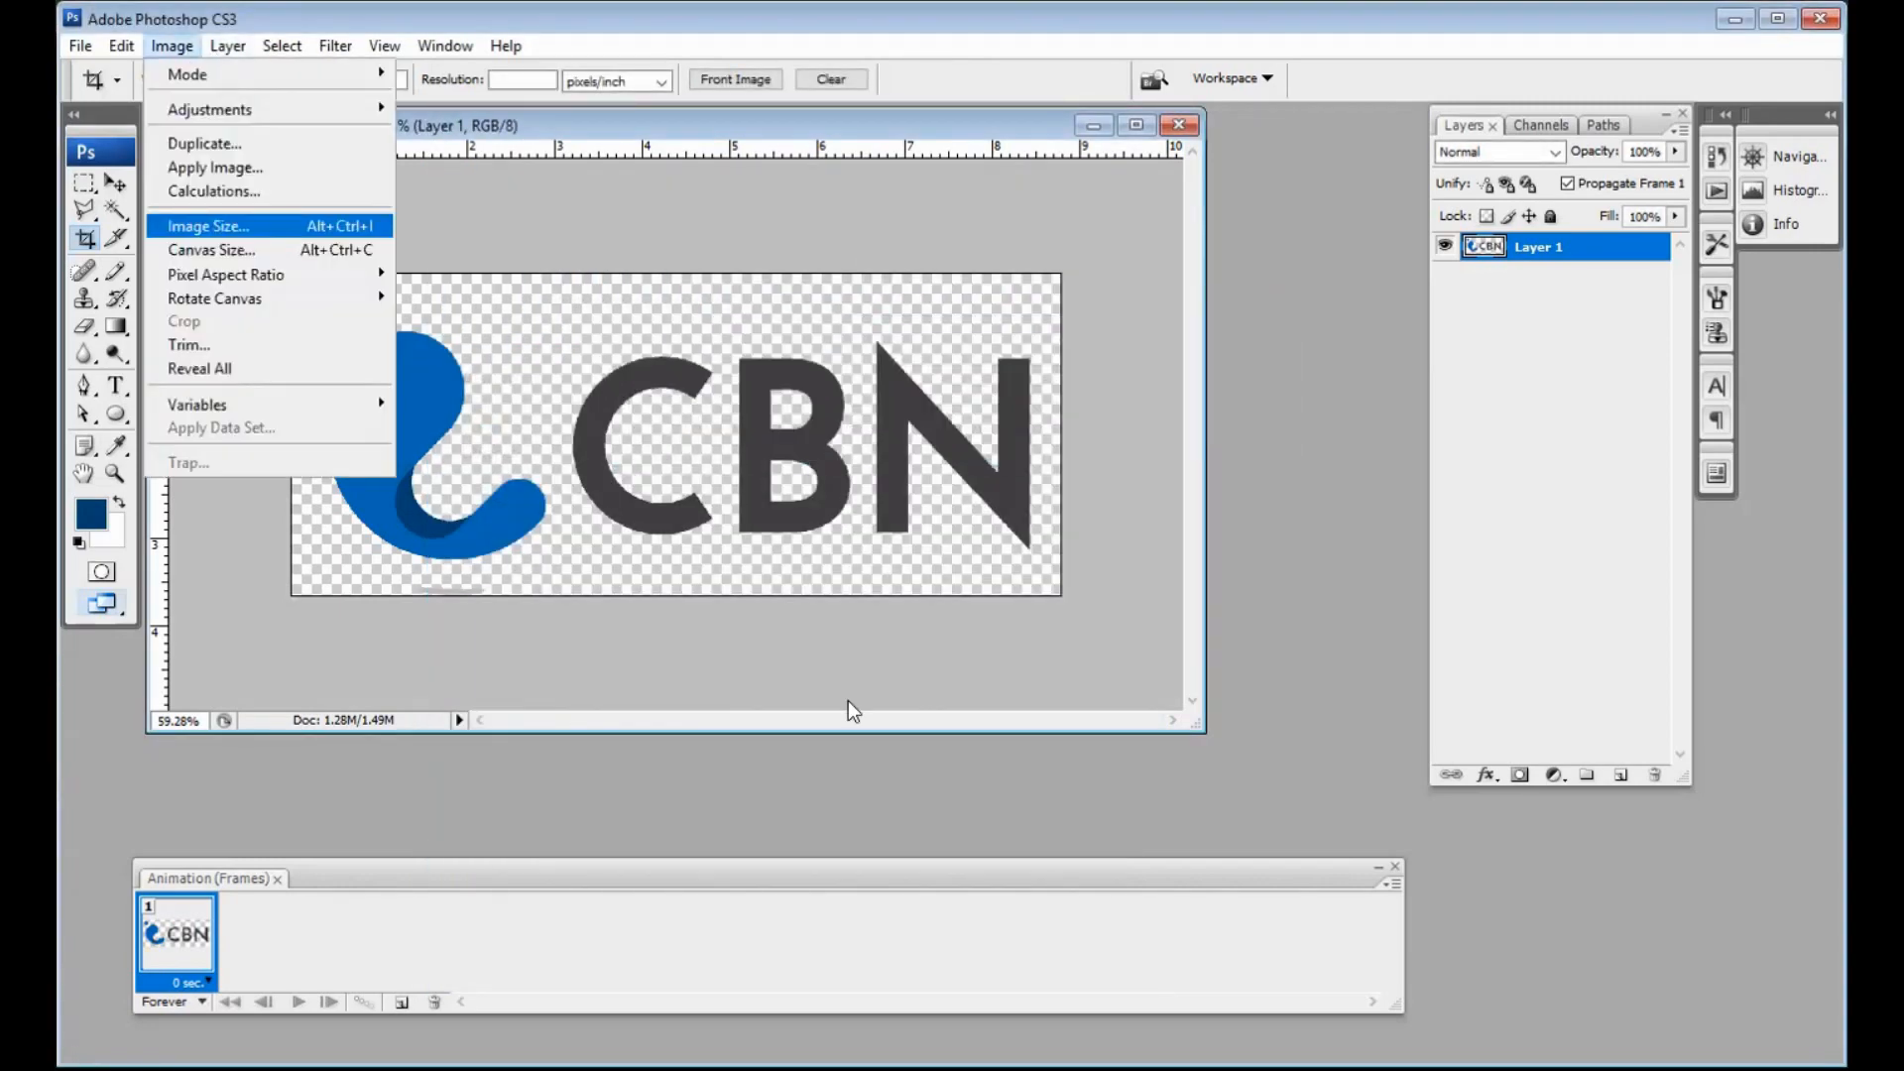
{"action": "key", "text": "Return"}
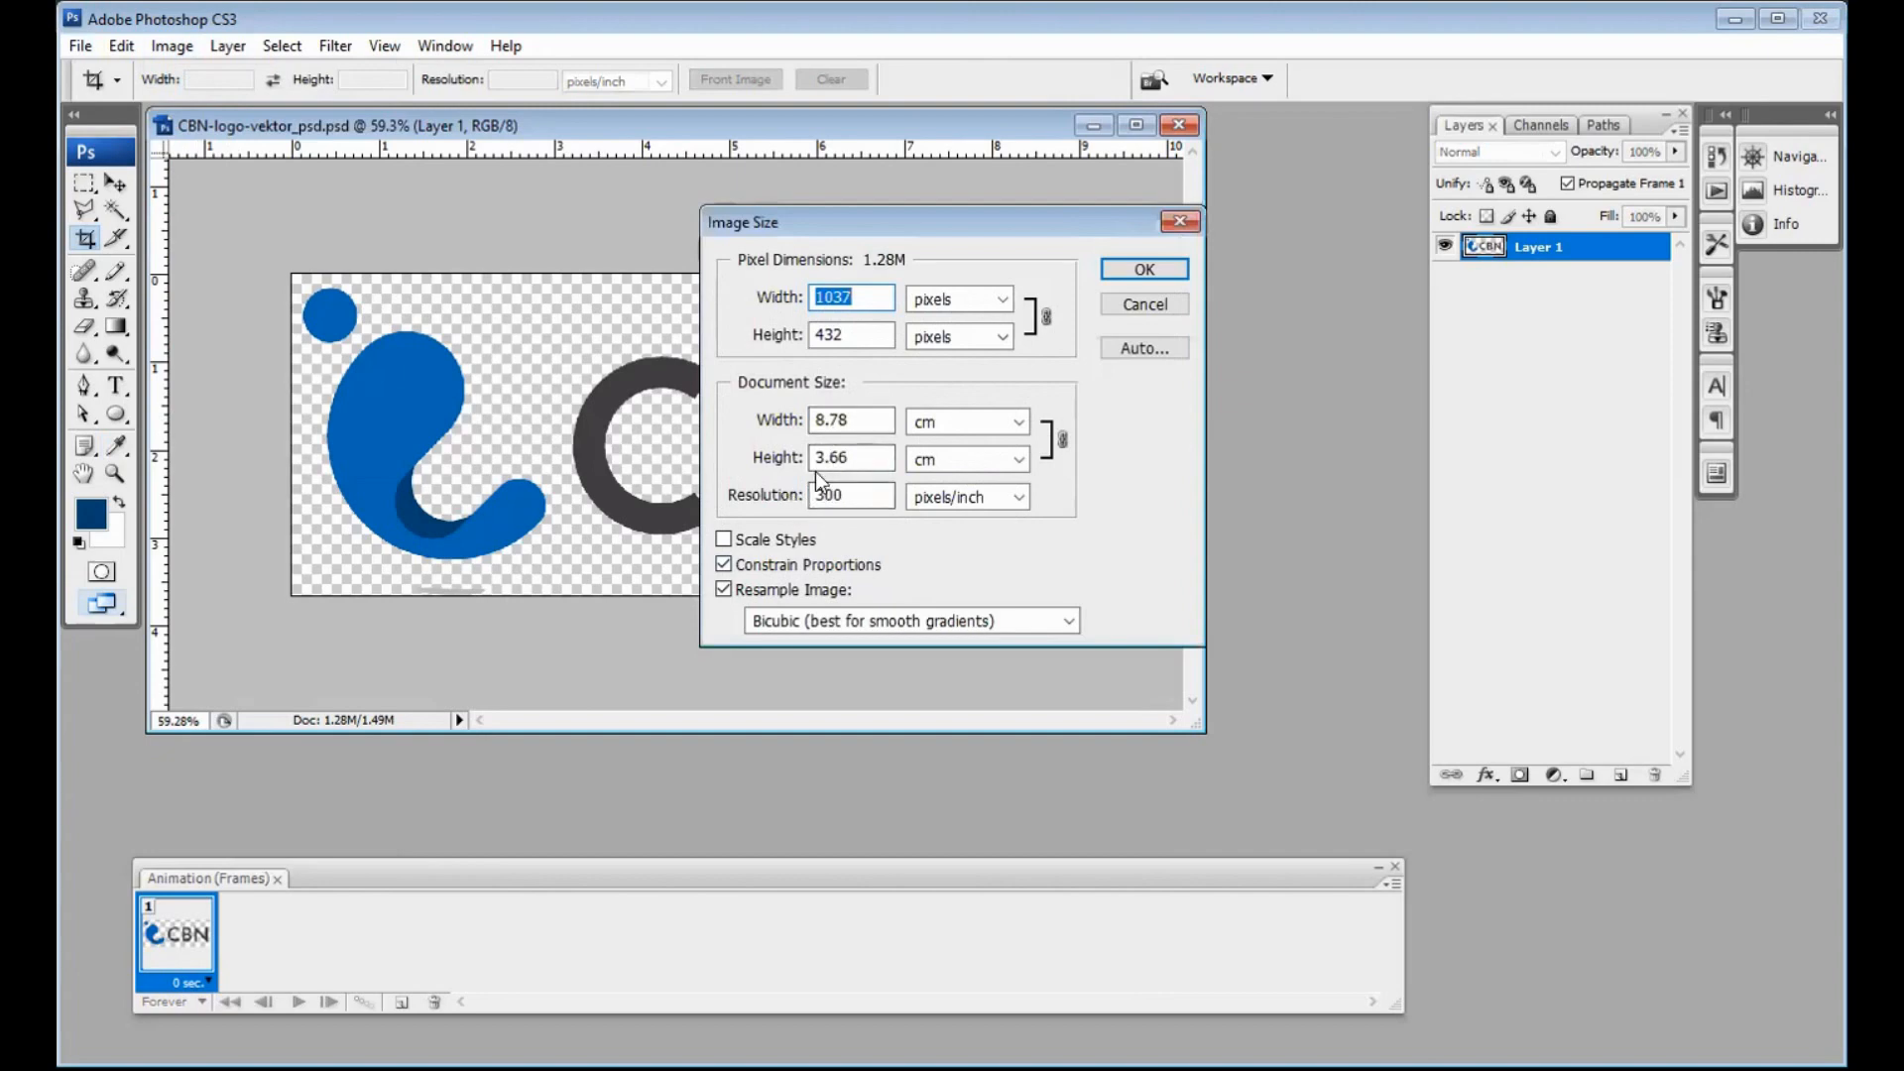
{"action": "left_click", "coordinate": [1138, 307]}
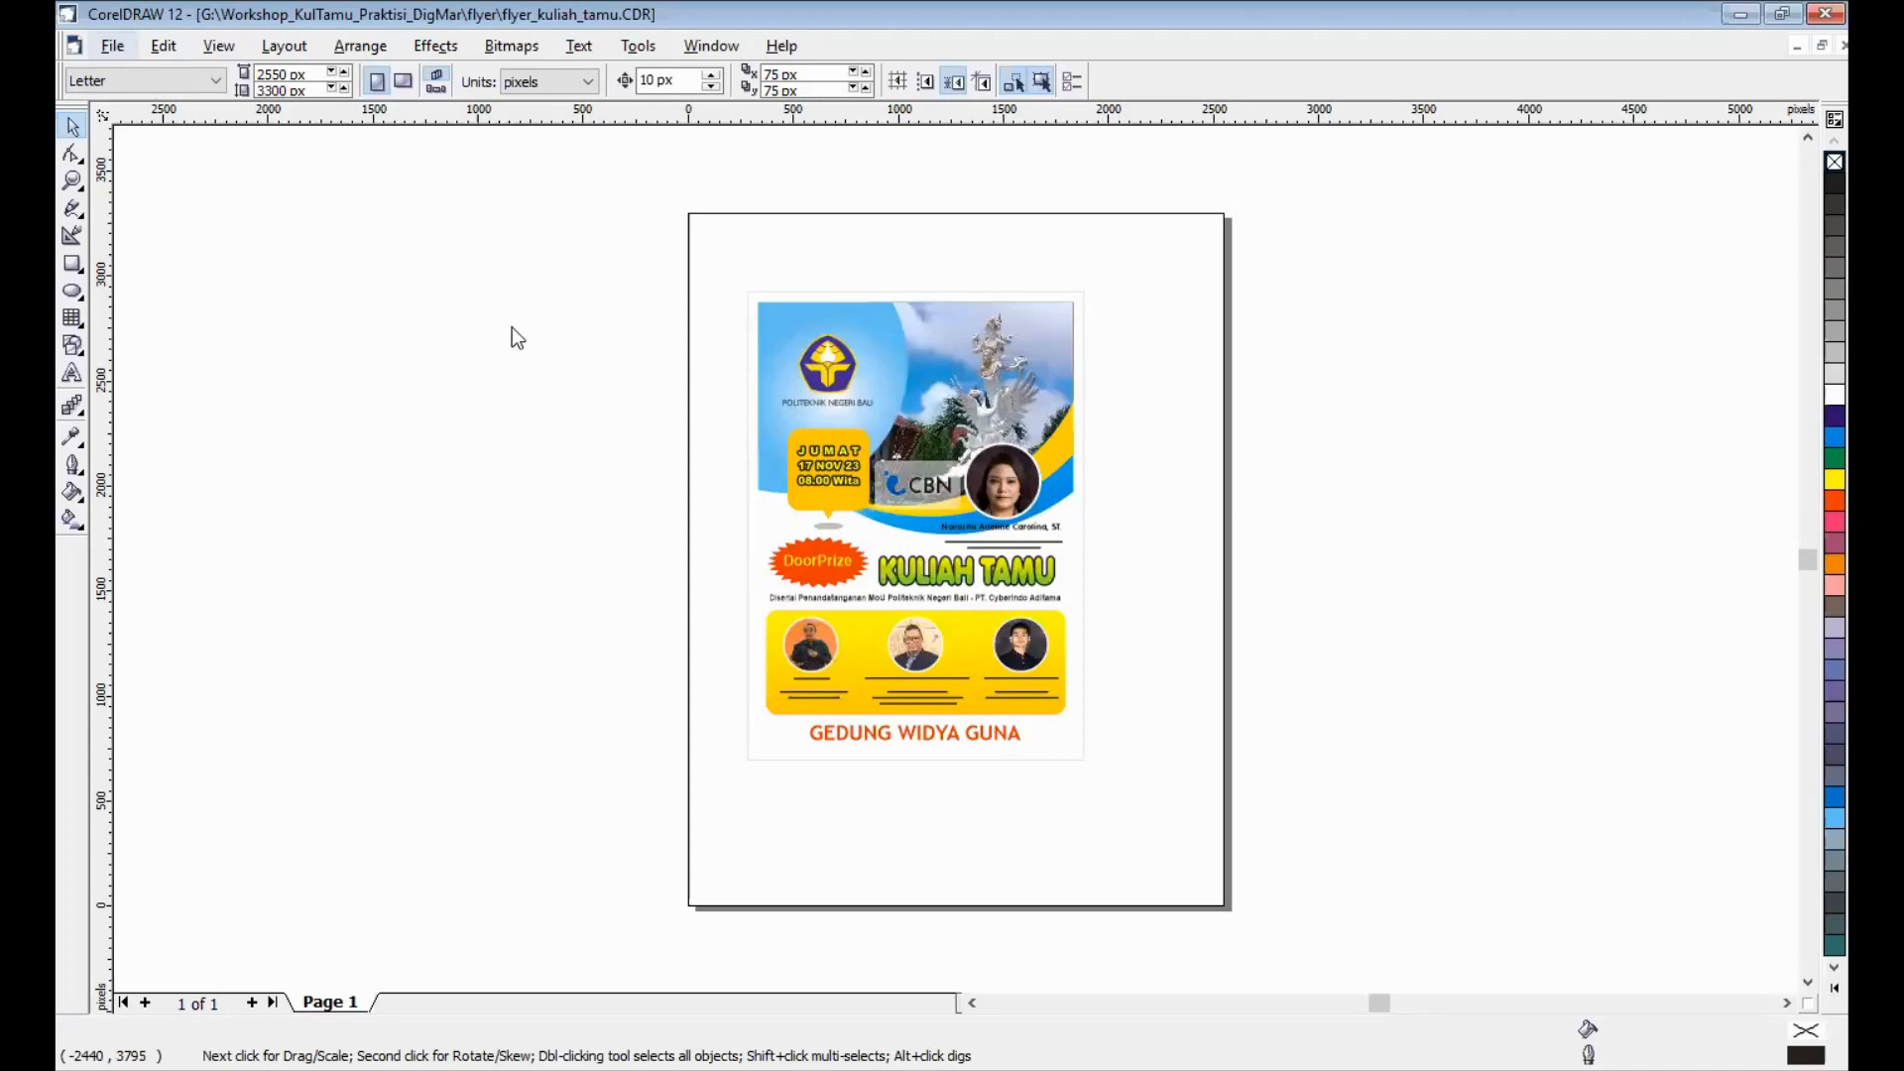
In CorelDRAW, import CBN-logo-vektor_psd from the narsum folder beside the flyer and scale it to about 460 by 194 px.
{"action": "key", "text": "ctrl+i"}
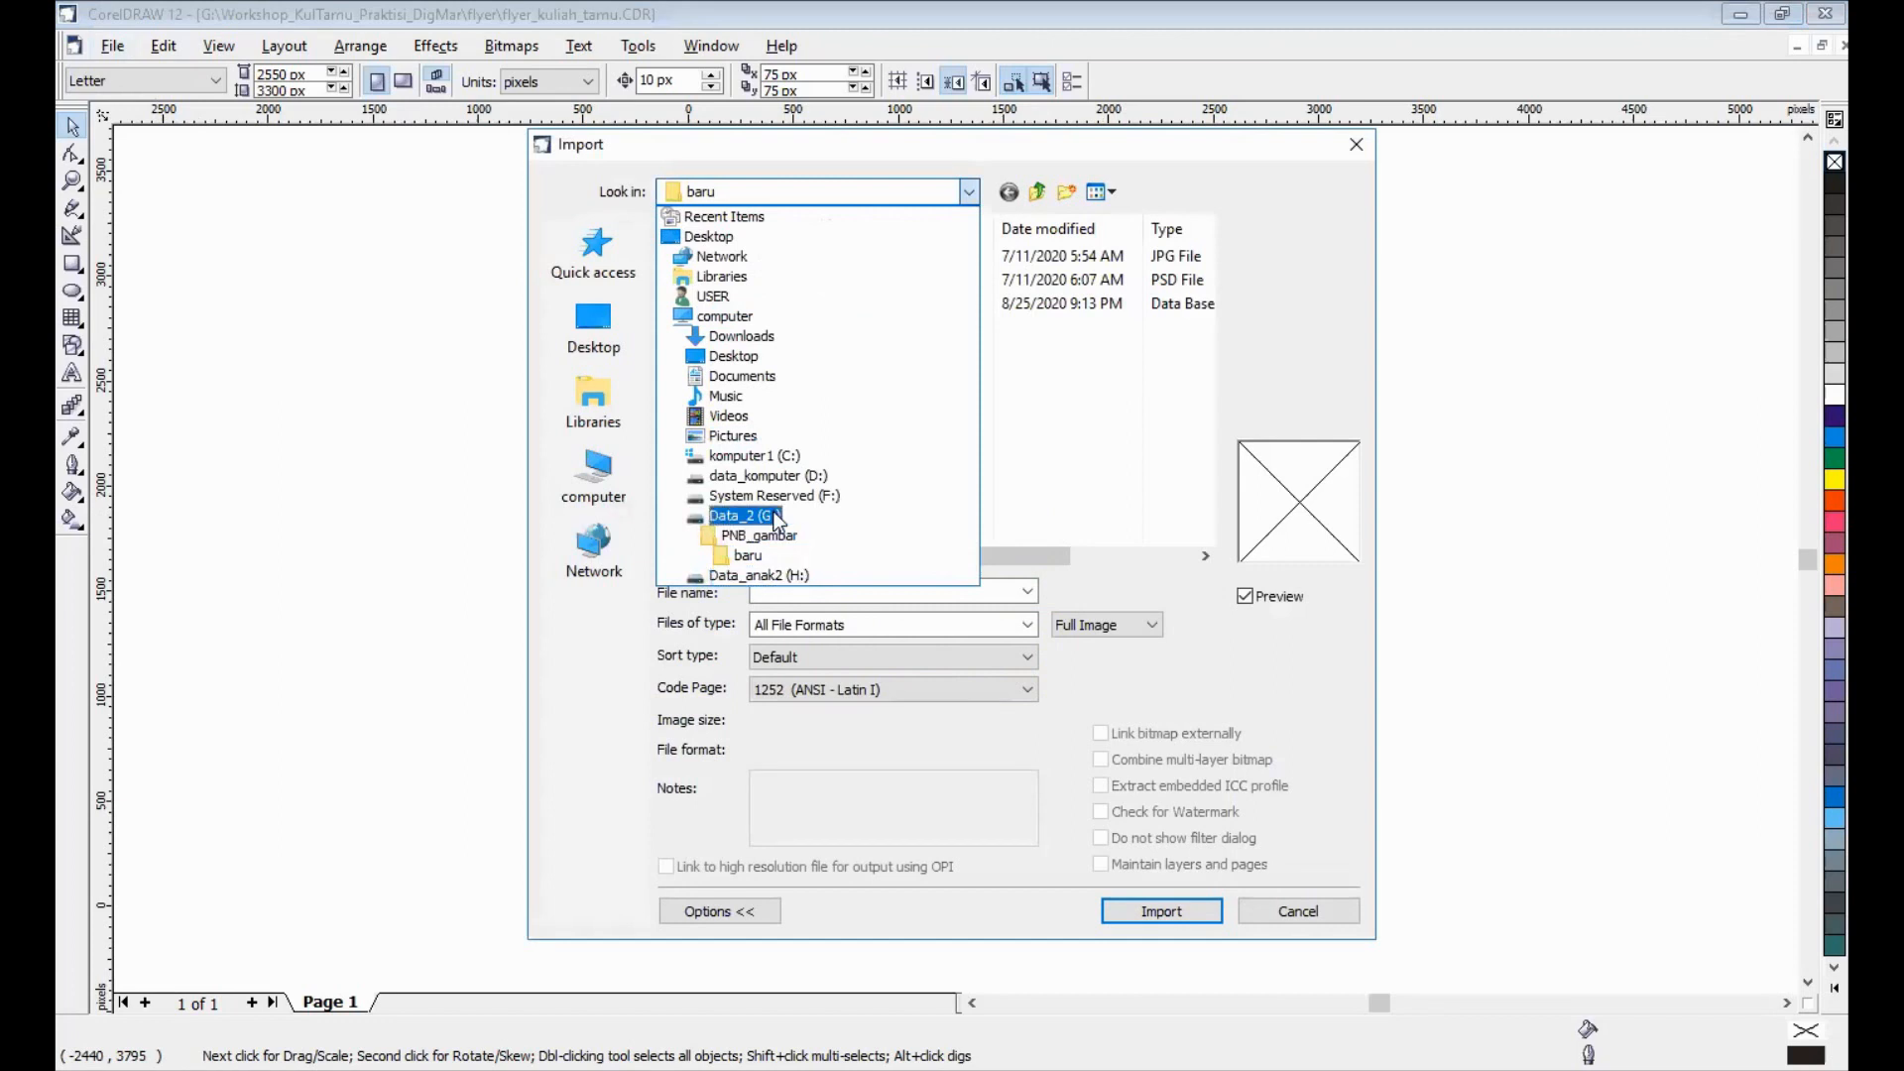
{"action": "key", "text": "Return"}
{"action": "scroll", "coordinate": [852, 417], "scroll_direction": "down", "scroll_amount": 5}
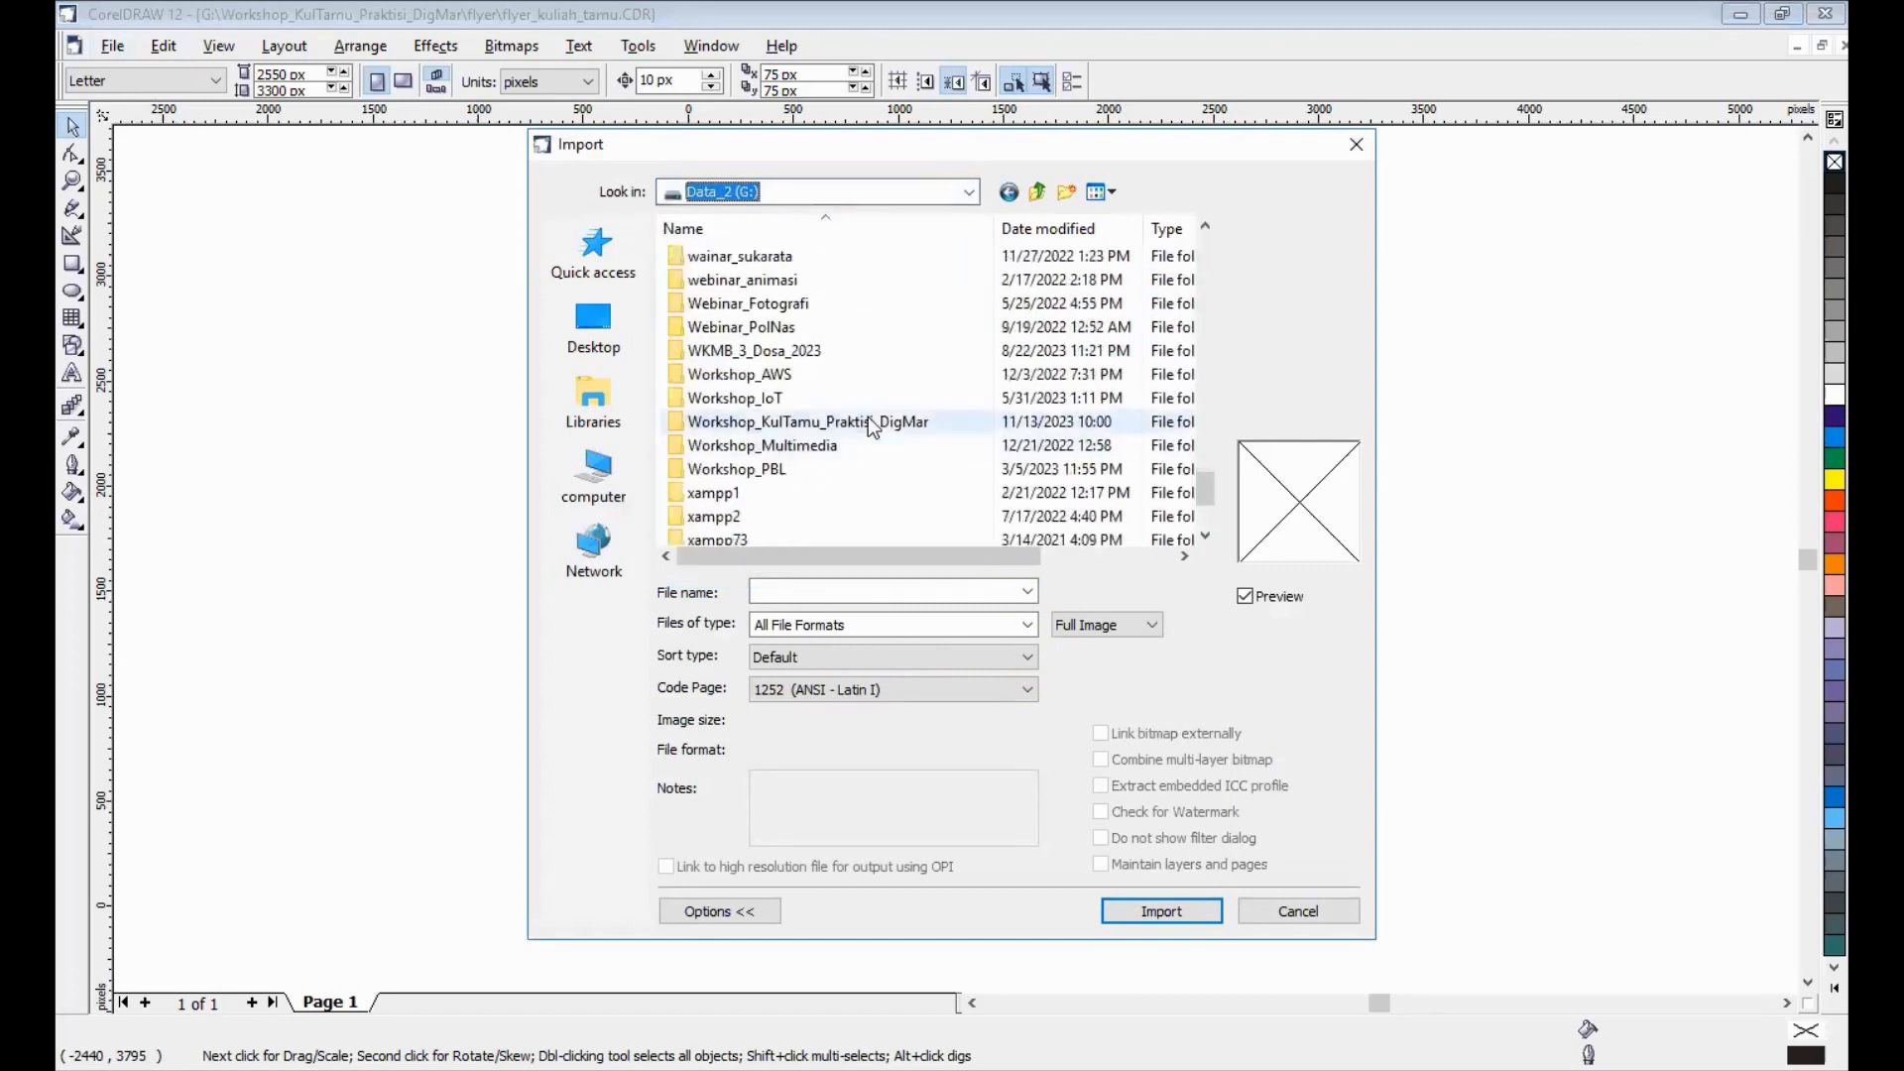
{"action": "double_click", "coordinate": [867, 416]}
{"action": "double_click", "coordinate": [740, 276]}
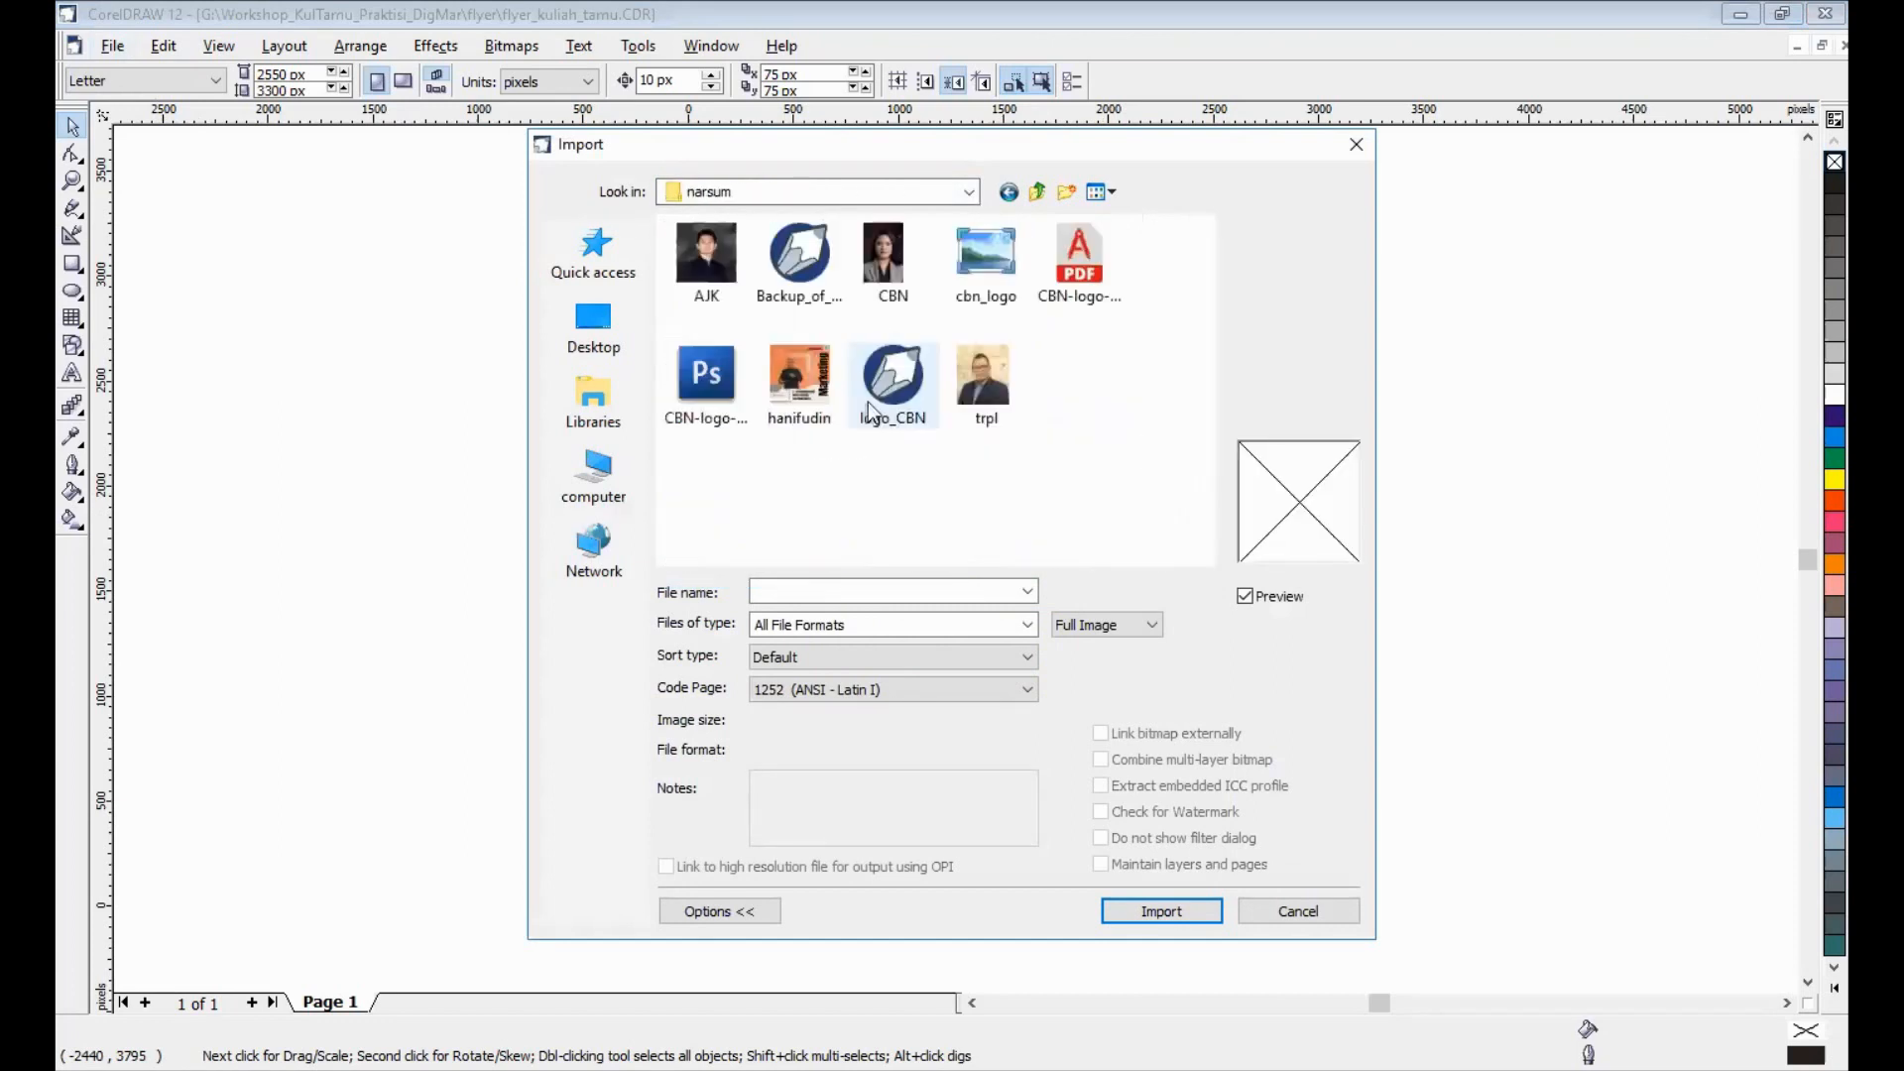
{"action": "left_click", "coordinate": [717, 373]}
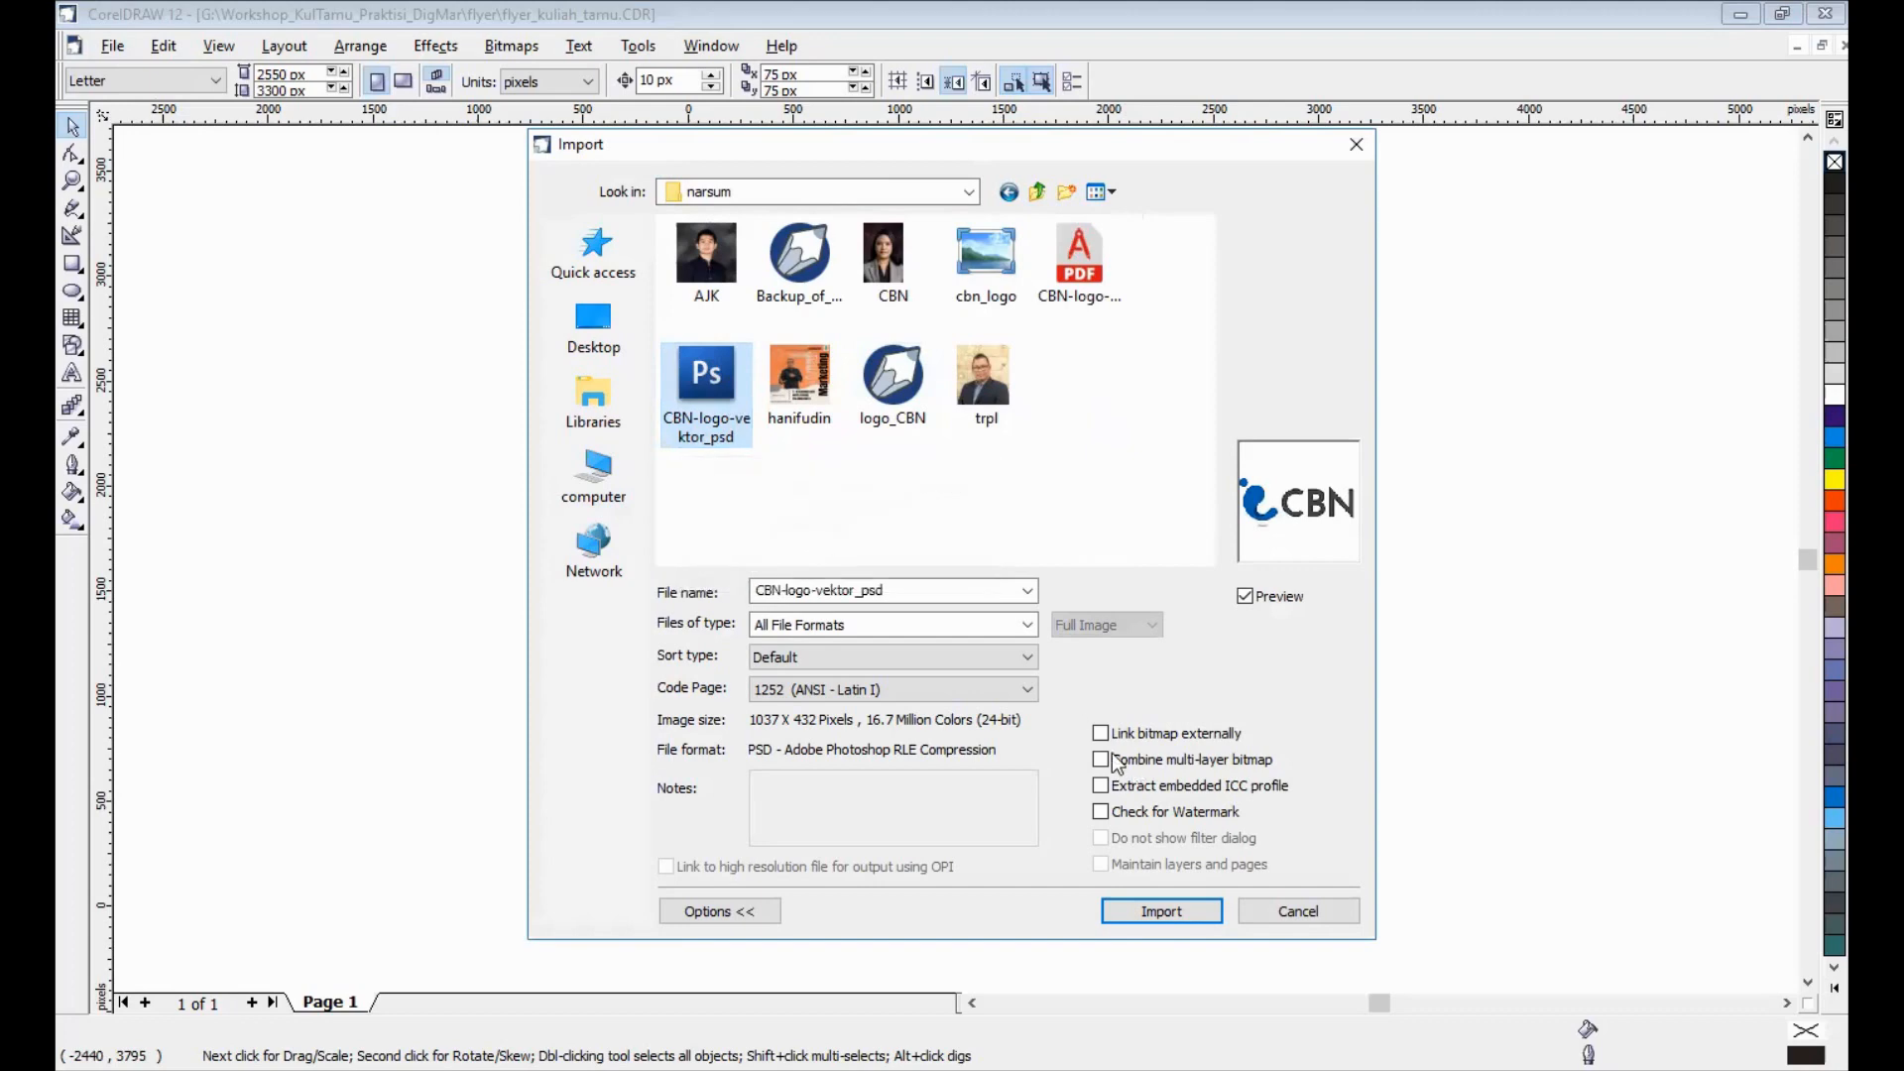
{"action": "left_click", "coordinate": [1154, 916]}
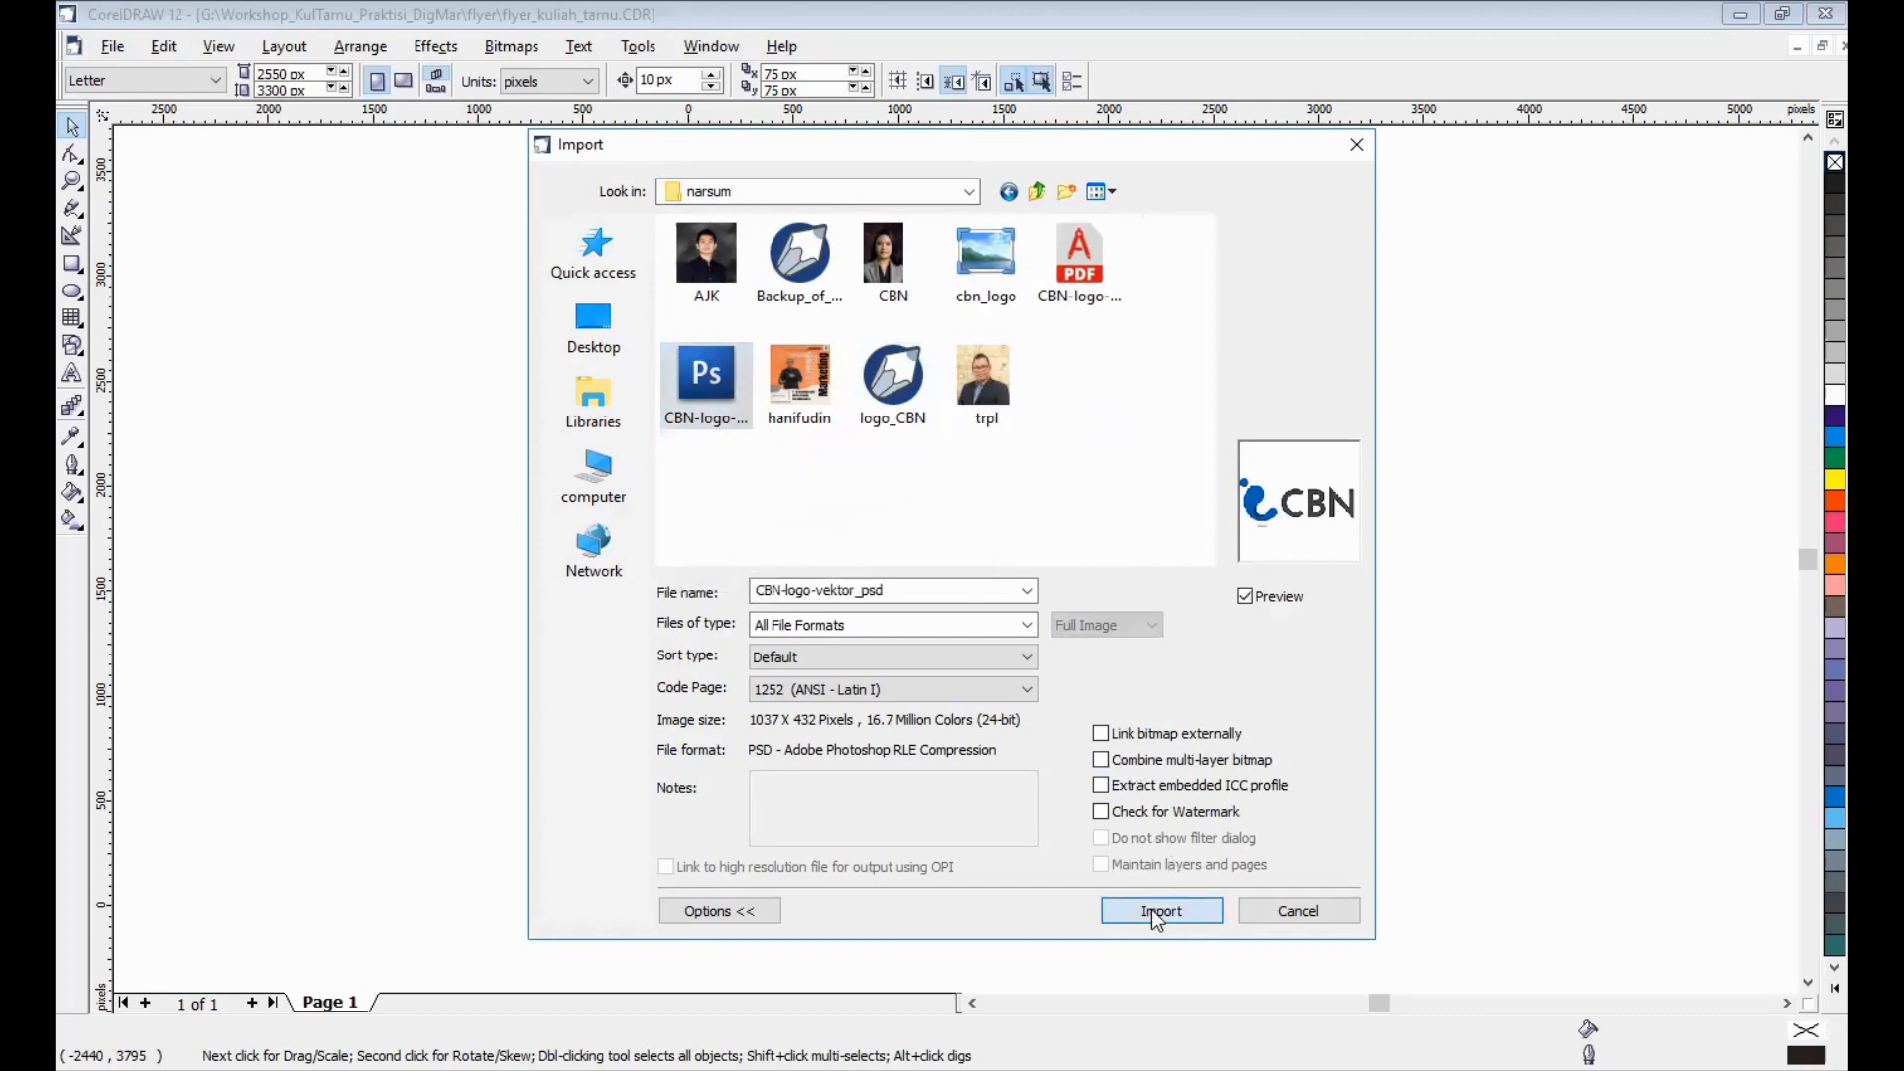
{"action": "left_click", "coordinate": [1136, 250]}
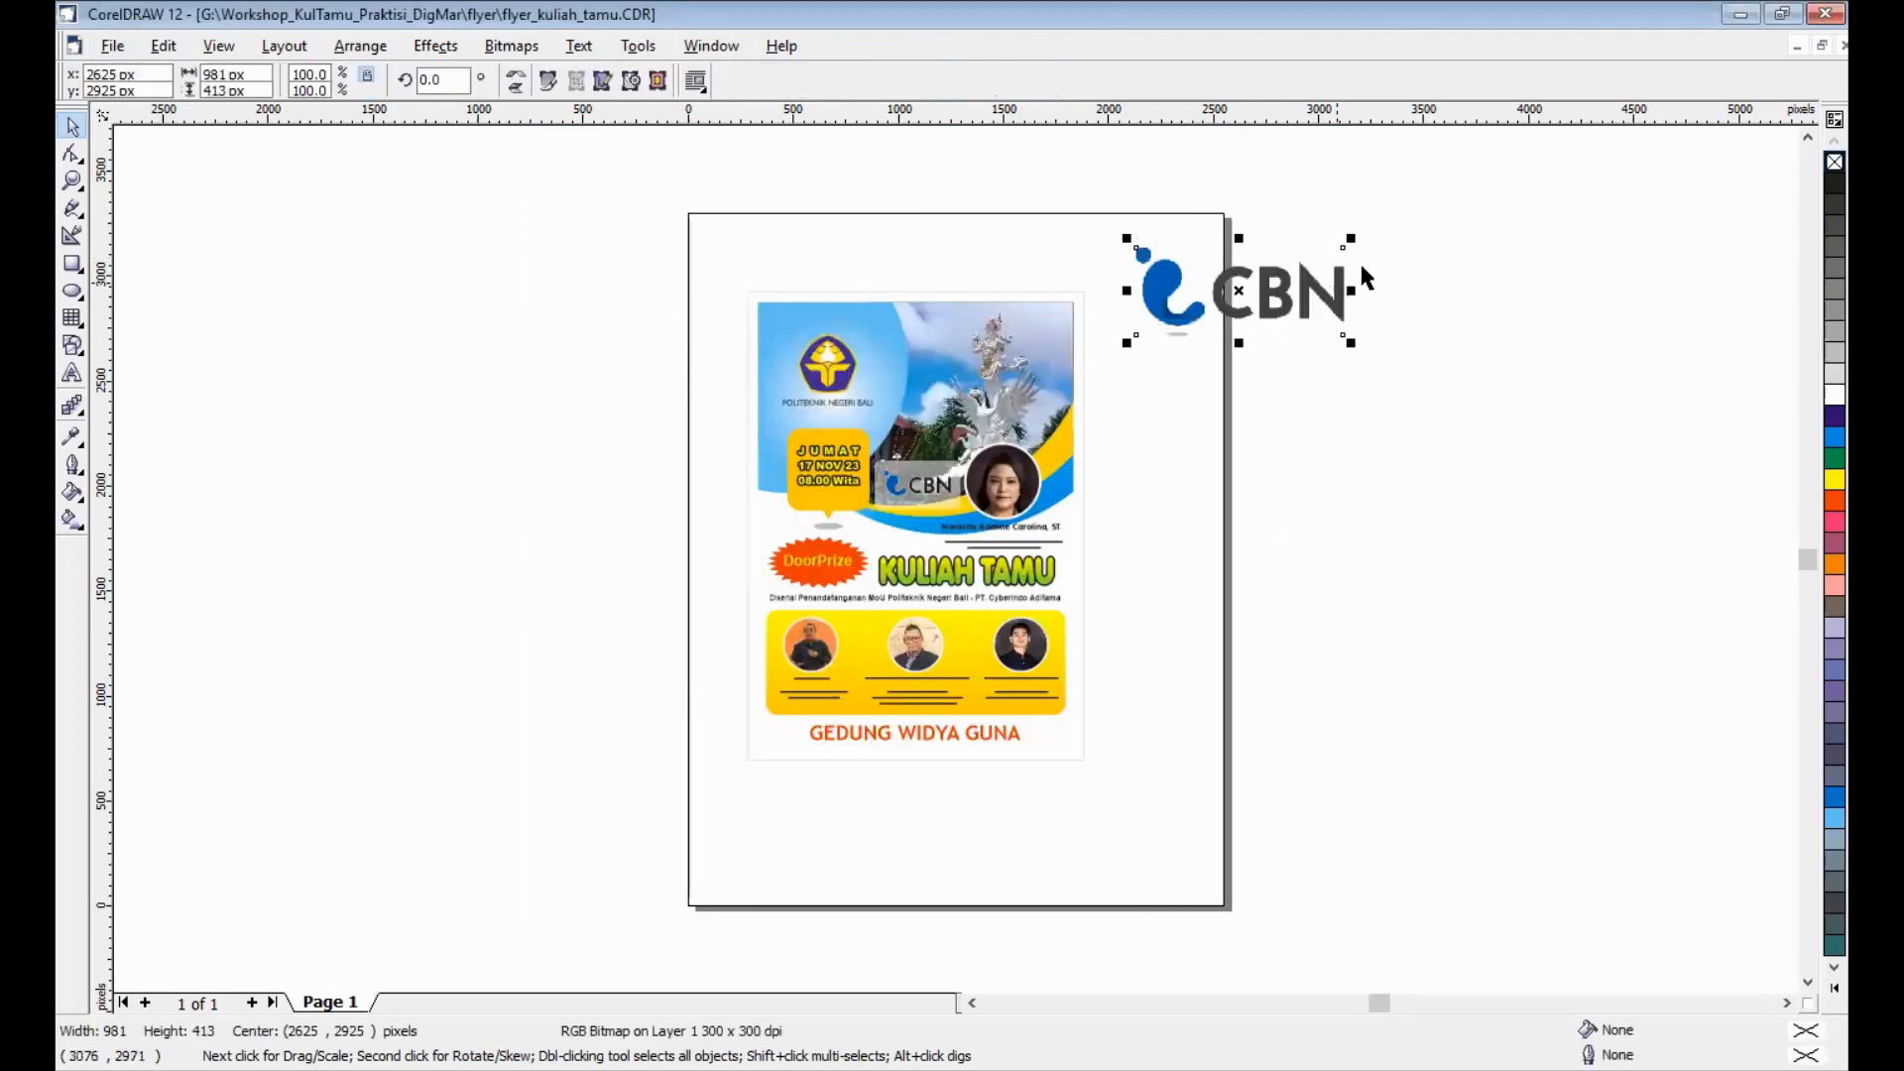
{"action": "left_click_drag", "start_coordinate": [1355, 235], "coordinate": [1172, 354]}
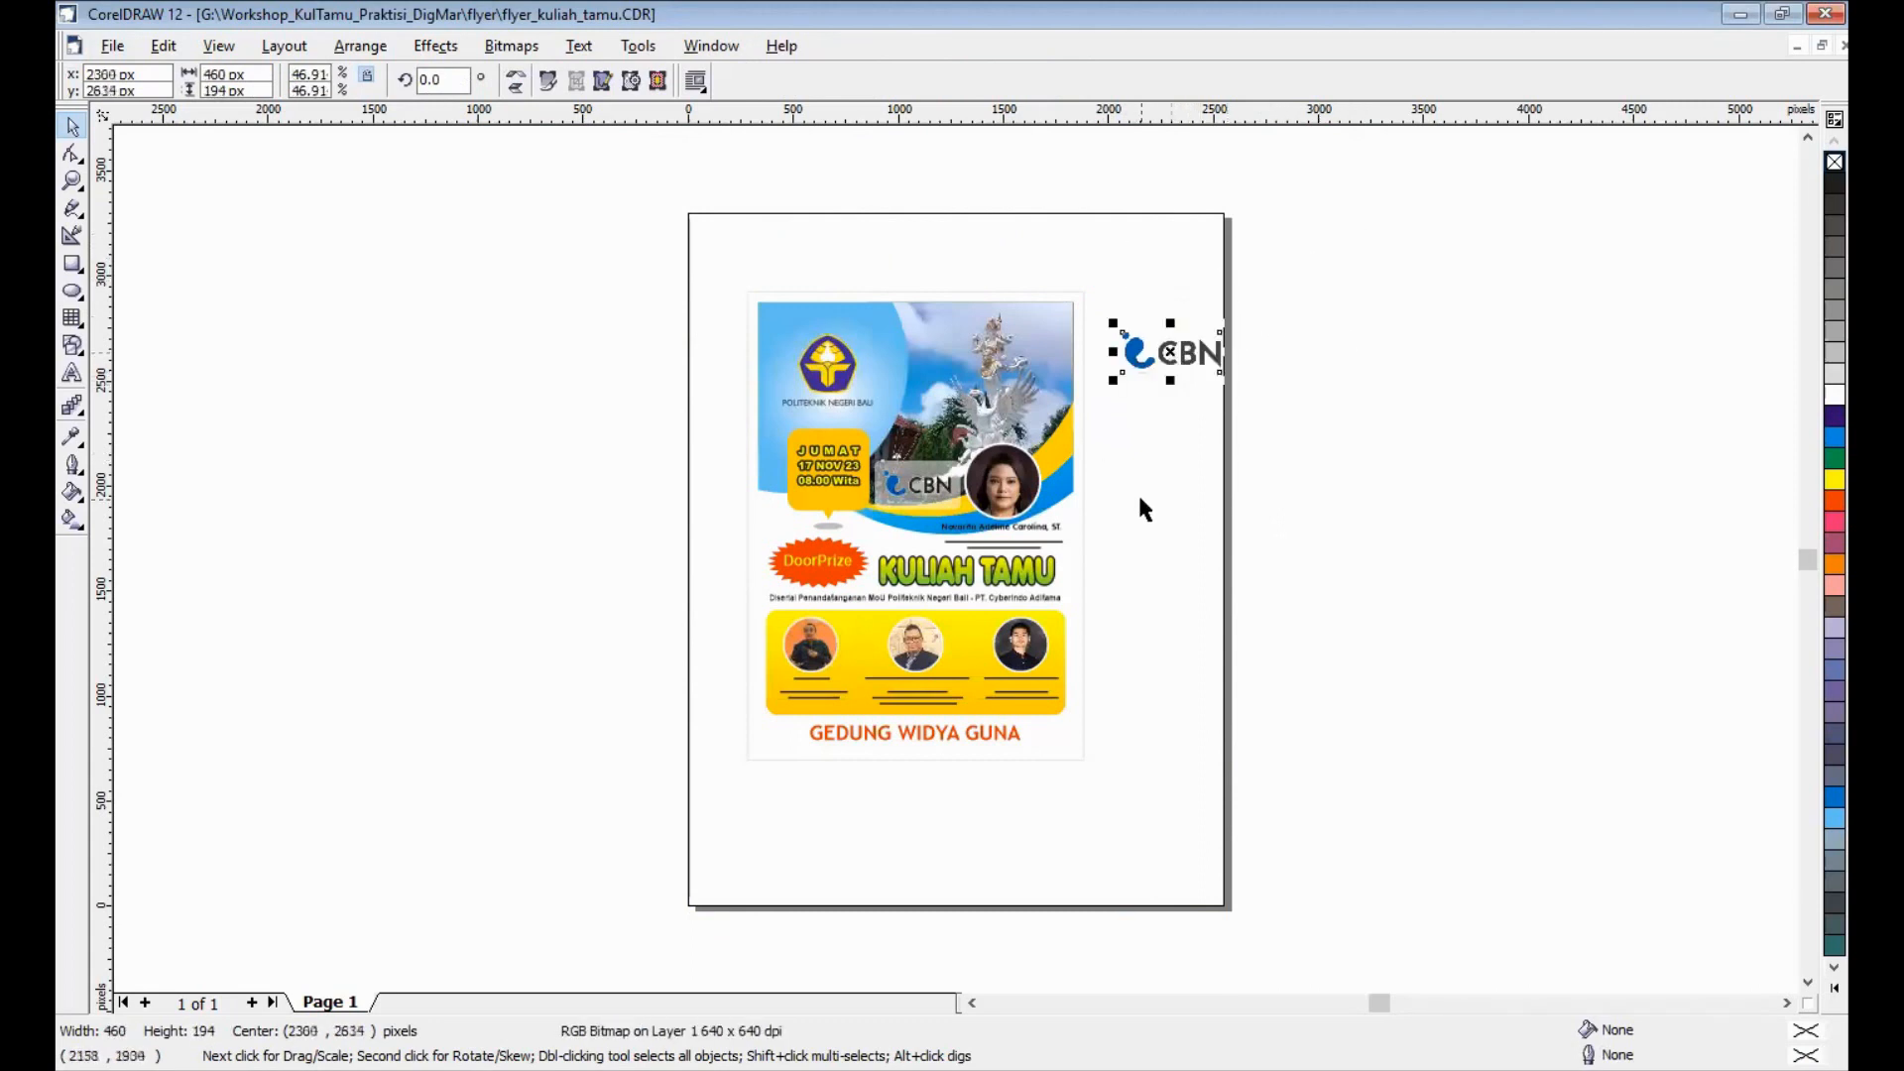
{"action": "left_click", "coordinate": [1140, 509]}
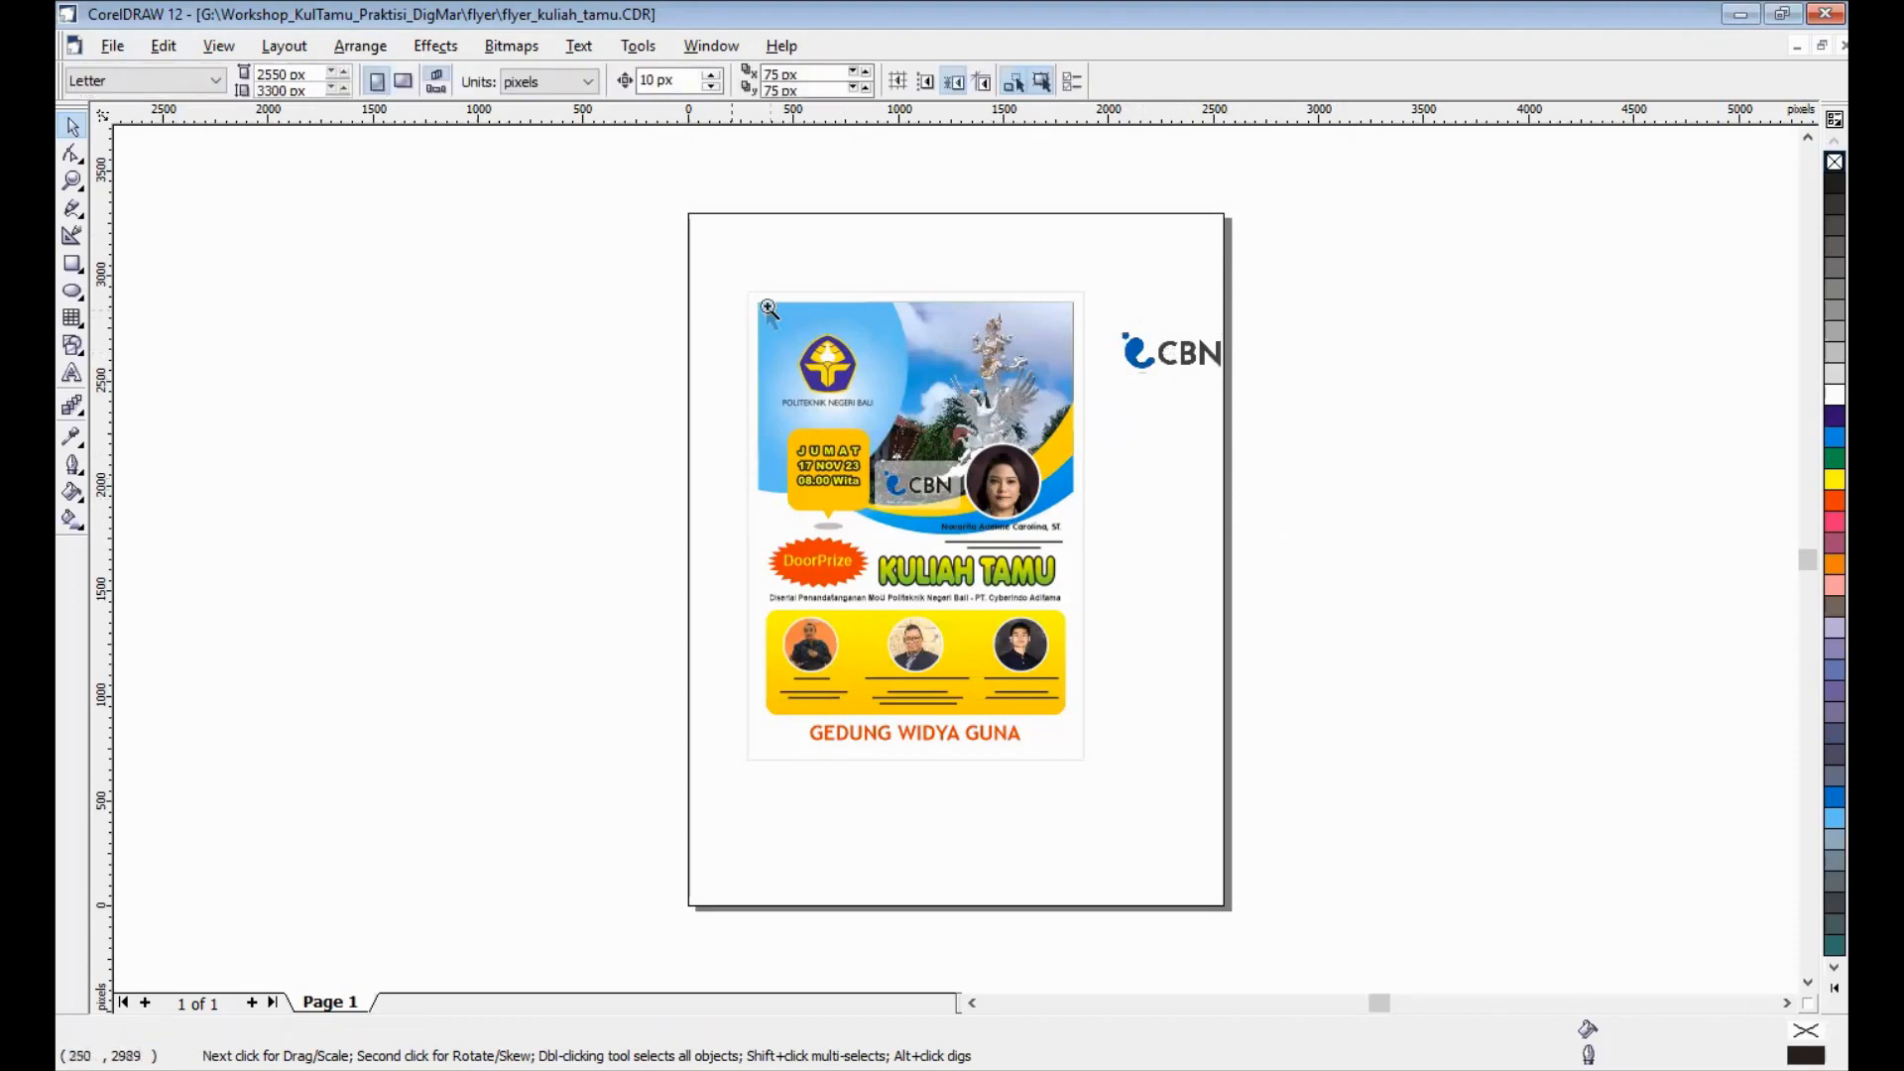
Remove the old CBN logo and its translucent white backing rectangle beside the speaker's round portrait on the flyer.
{"action": "left_click_drag", "start_coordinate": [728, 279], "coordinate": [824, 382]}
{"action": "left_click_drag", "start_coordinate": [987, 567], "coordinate": [1134, 777]}
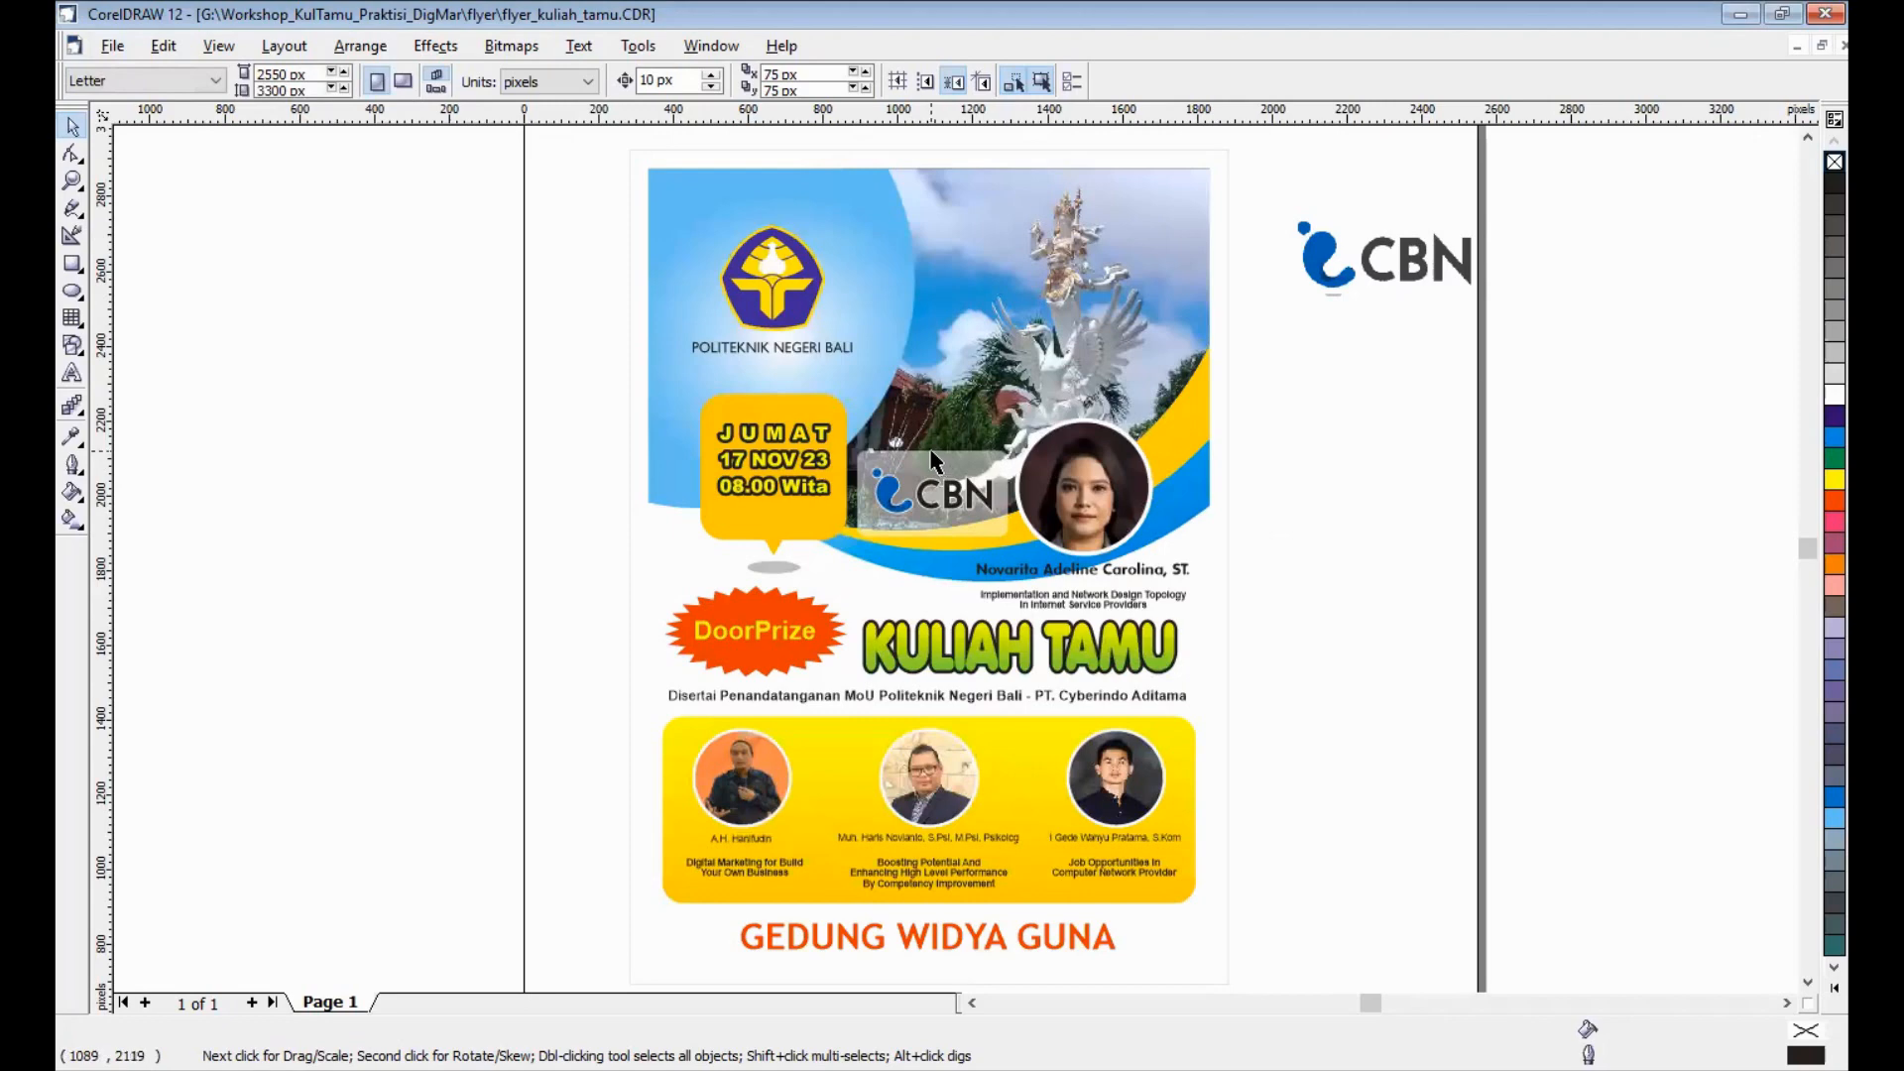
{"action": "left_click", "coordinate": [930, 452]}
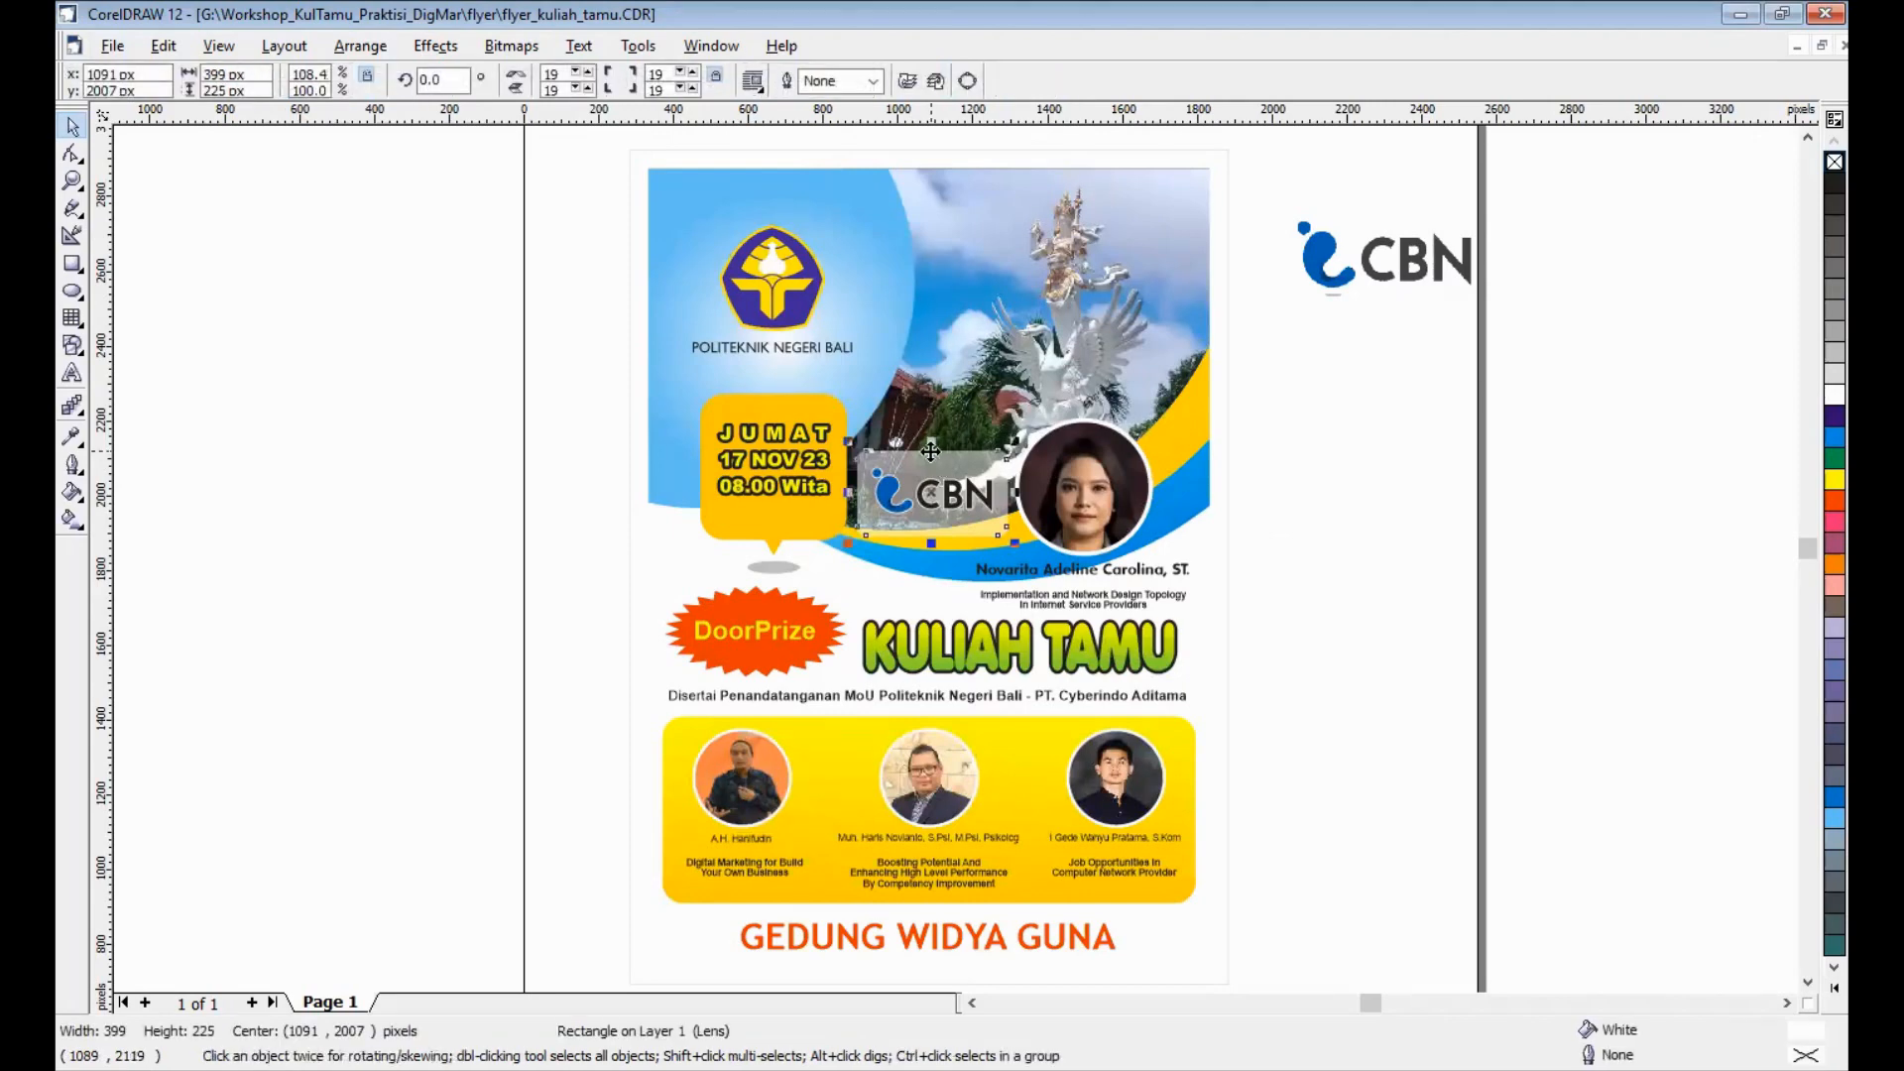
{"action": "key", "text": "ctrl+z"}
{"action": "key", "text": "ctrl+z"}
{"action": "key", "text": "ctrl+z"}
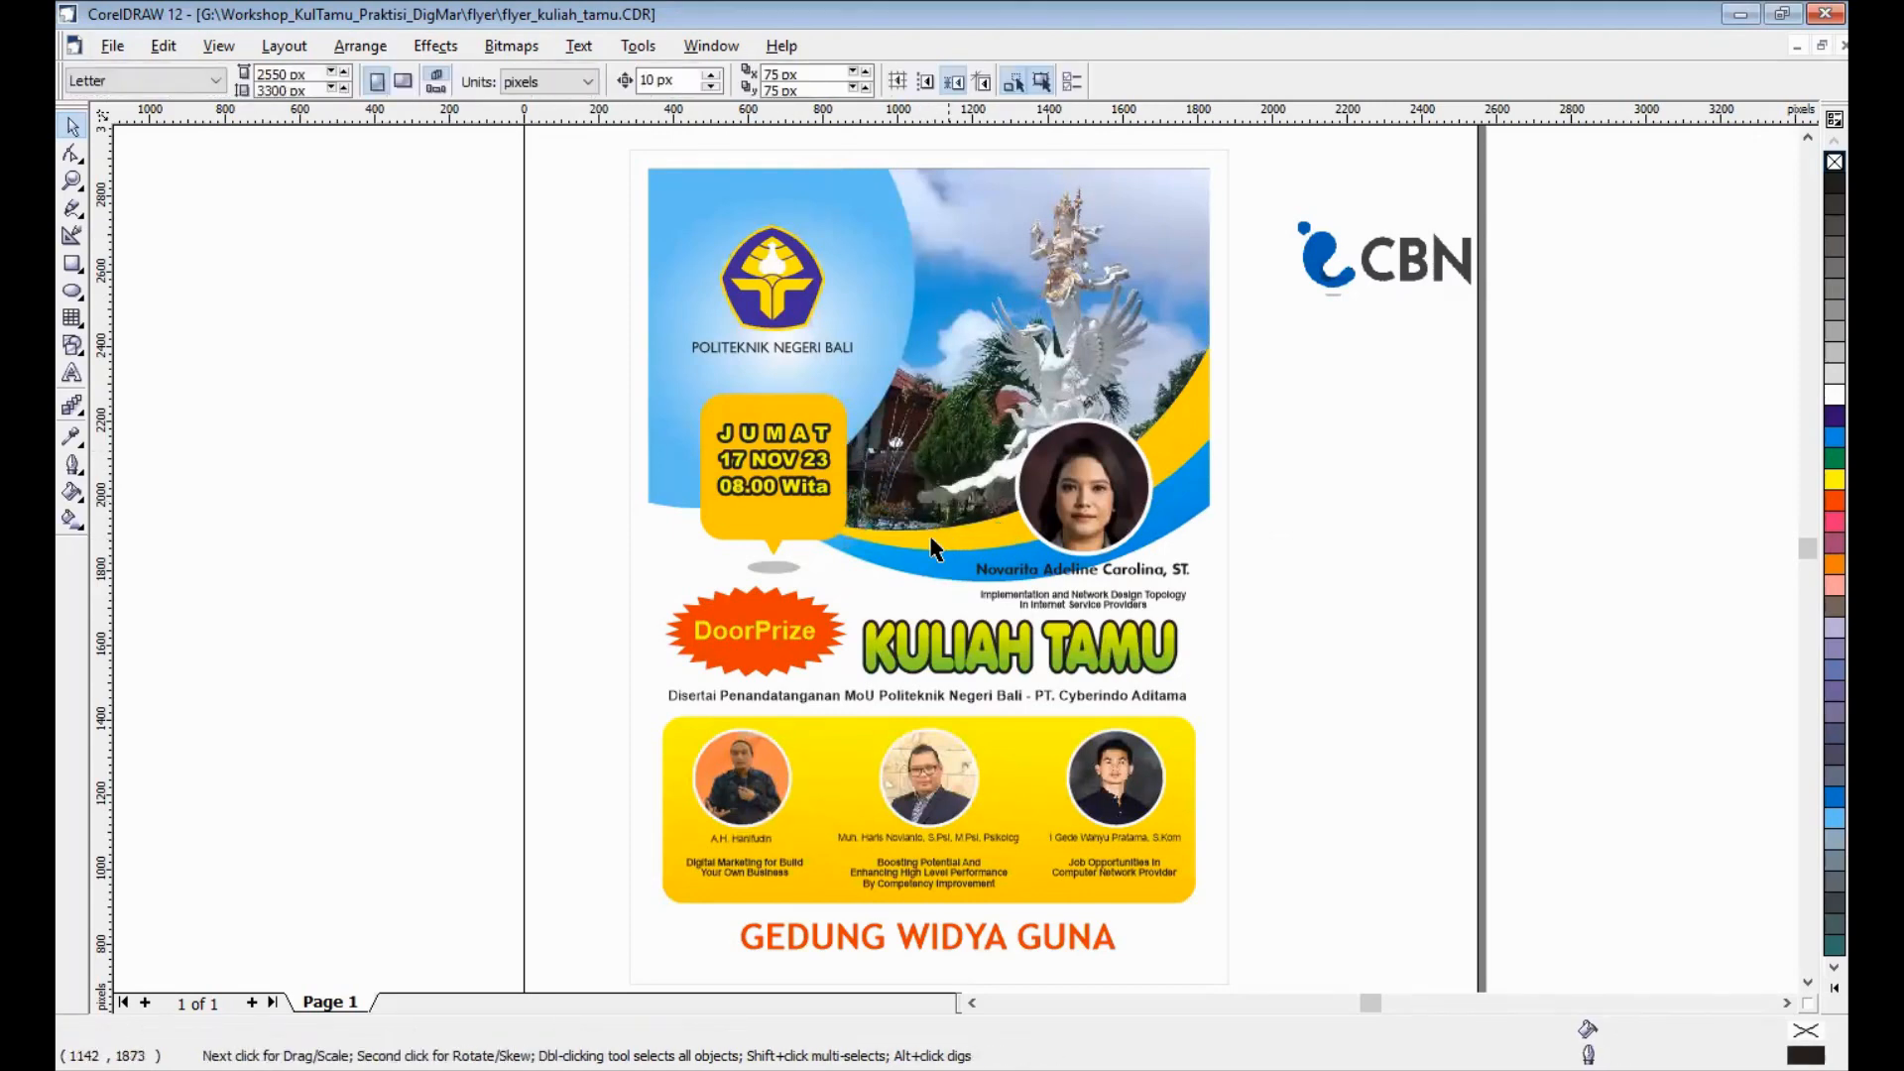
Move the CBN logo onto the upper-right corner of the flyer's photo and scale it to about 389 by 164 px.
{"action": "left_click_drag", "start_coordinate": [862, 474], "coordinate": [995, 562]}
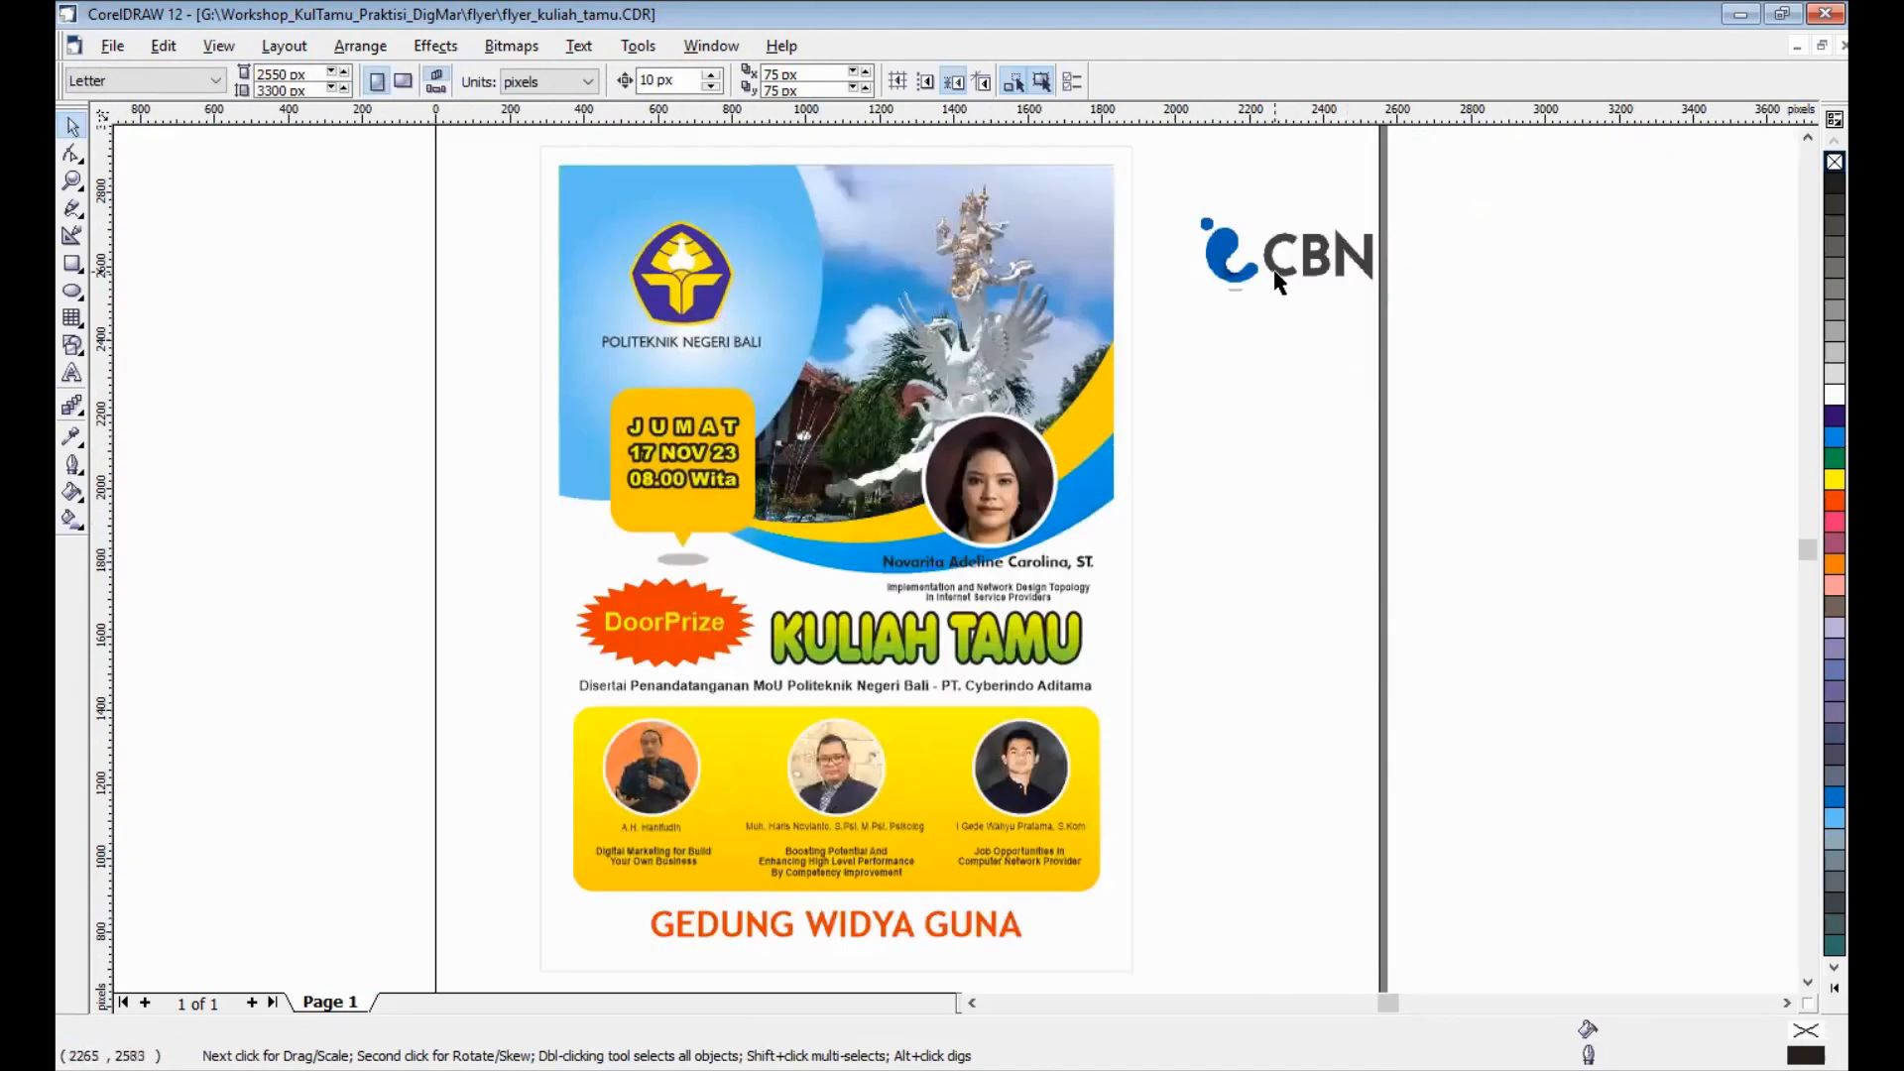
{"action": "left_click", "coordinate": [1274, 268]}
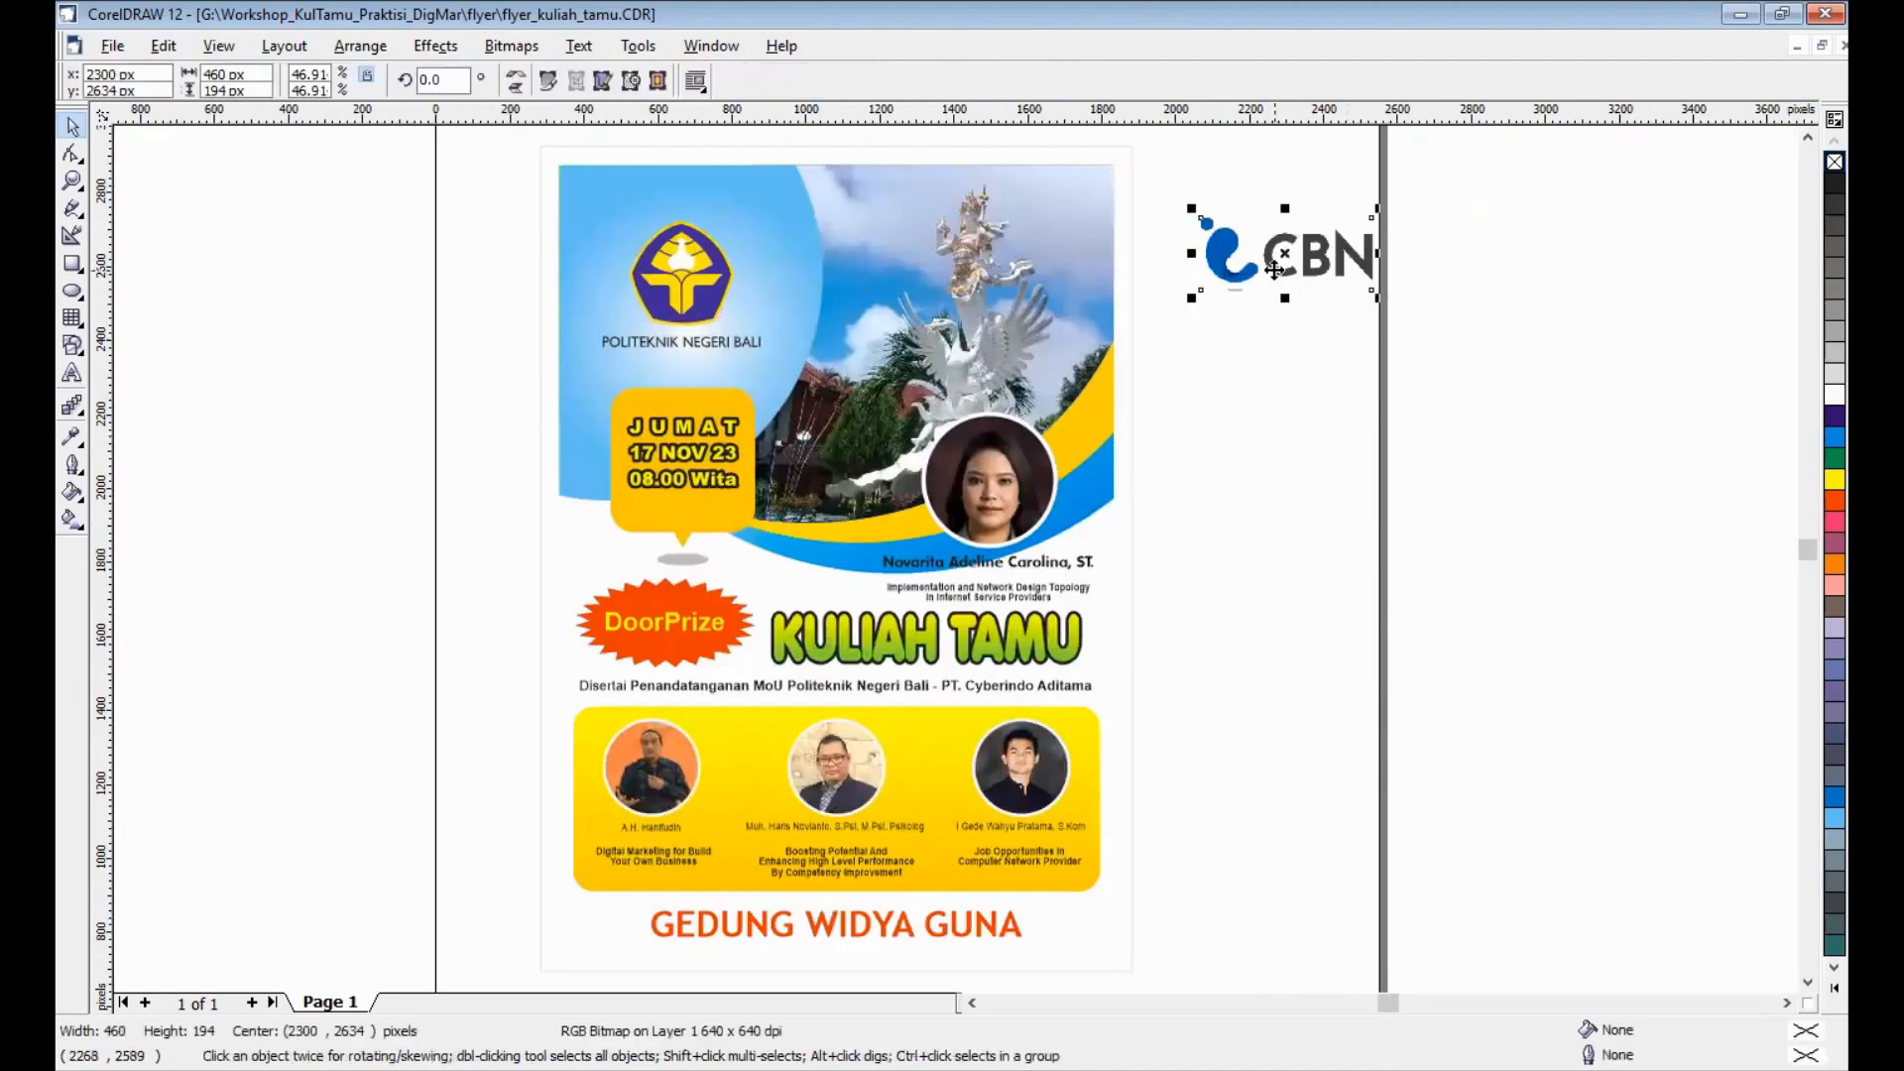
{"action": "left_click_drag", "start_coordinate": [1373, 209], "coordinate": [1080, 207]}
{"action": "left_click", "coordinate": [1186, 236]}
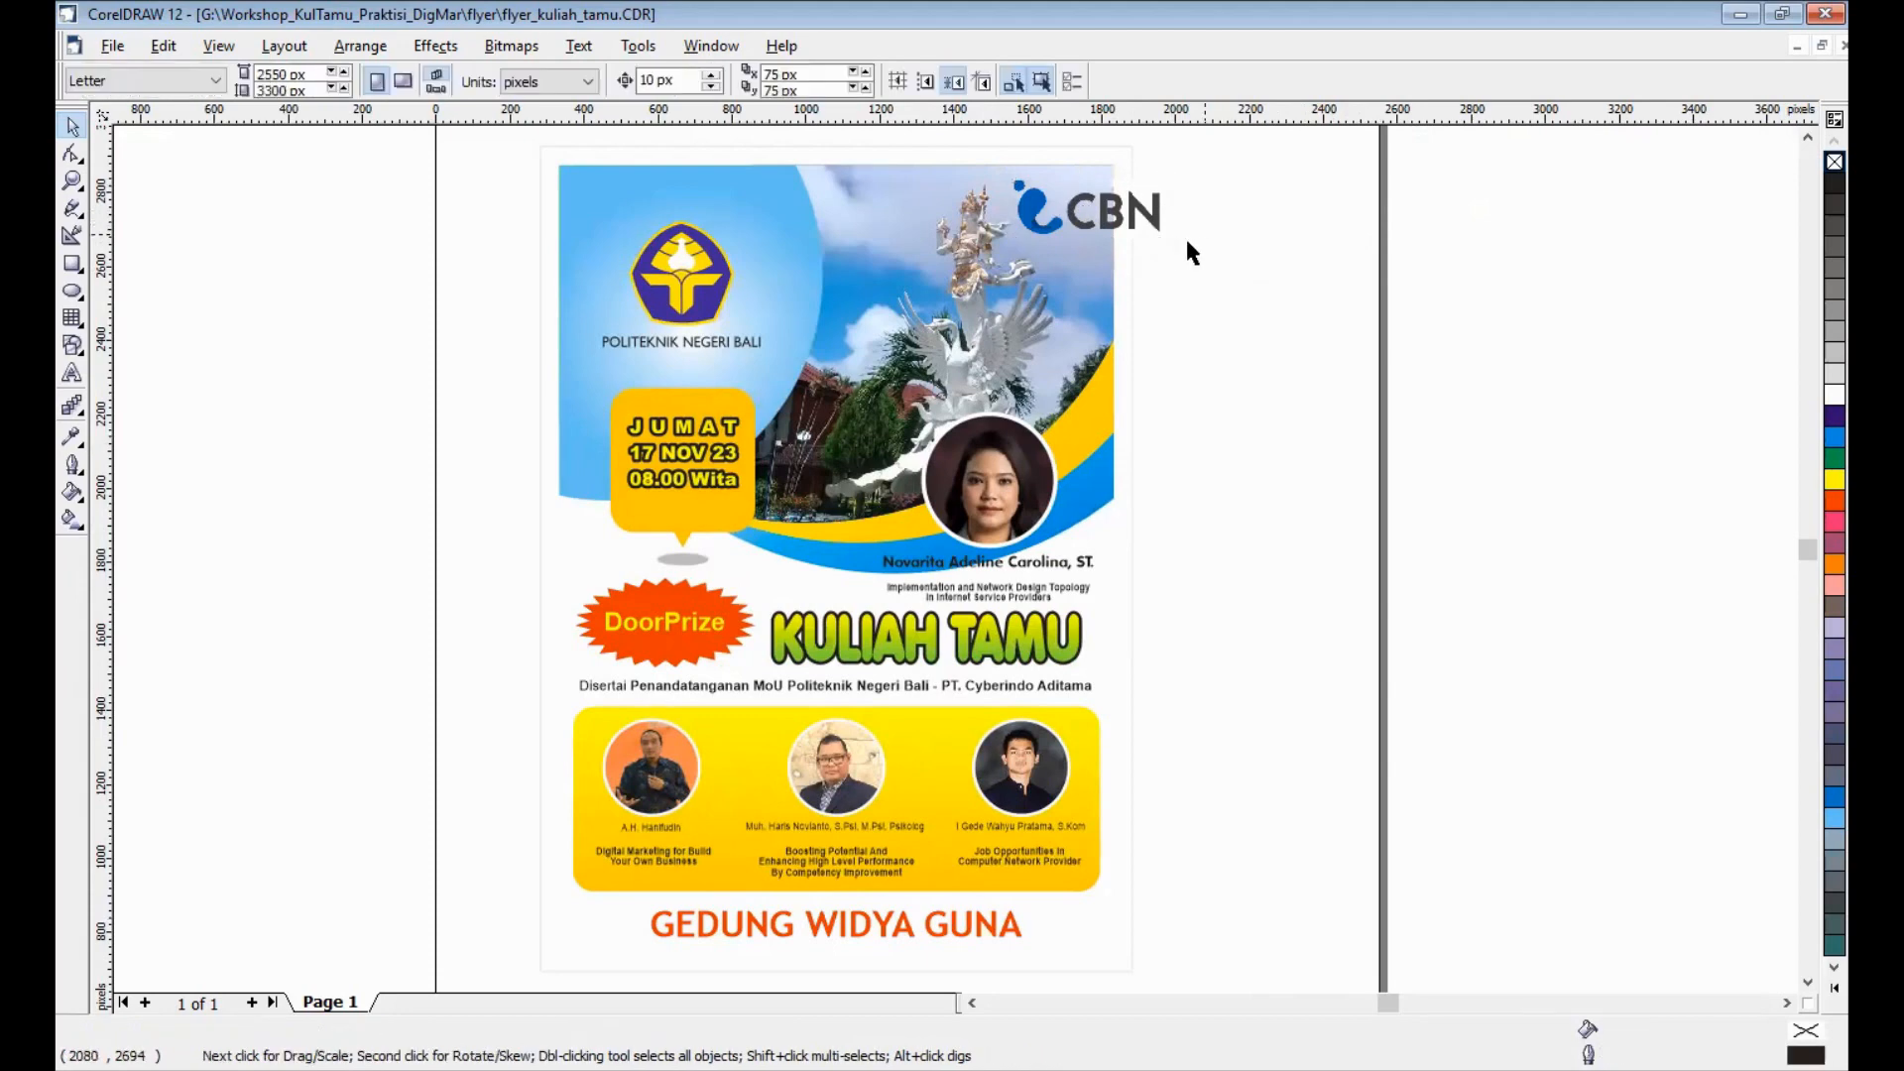
Scale the CBN logo down to about 247 by 104 px so that it fits within the photo's edge.
{"action": "key", "text": "z"}
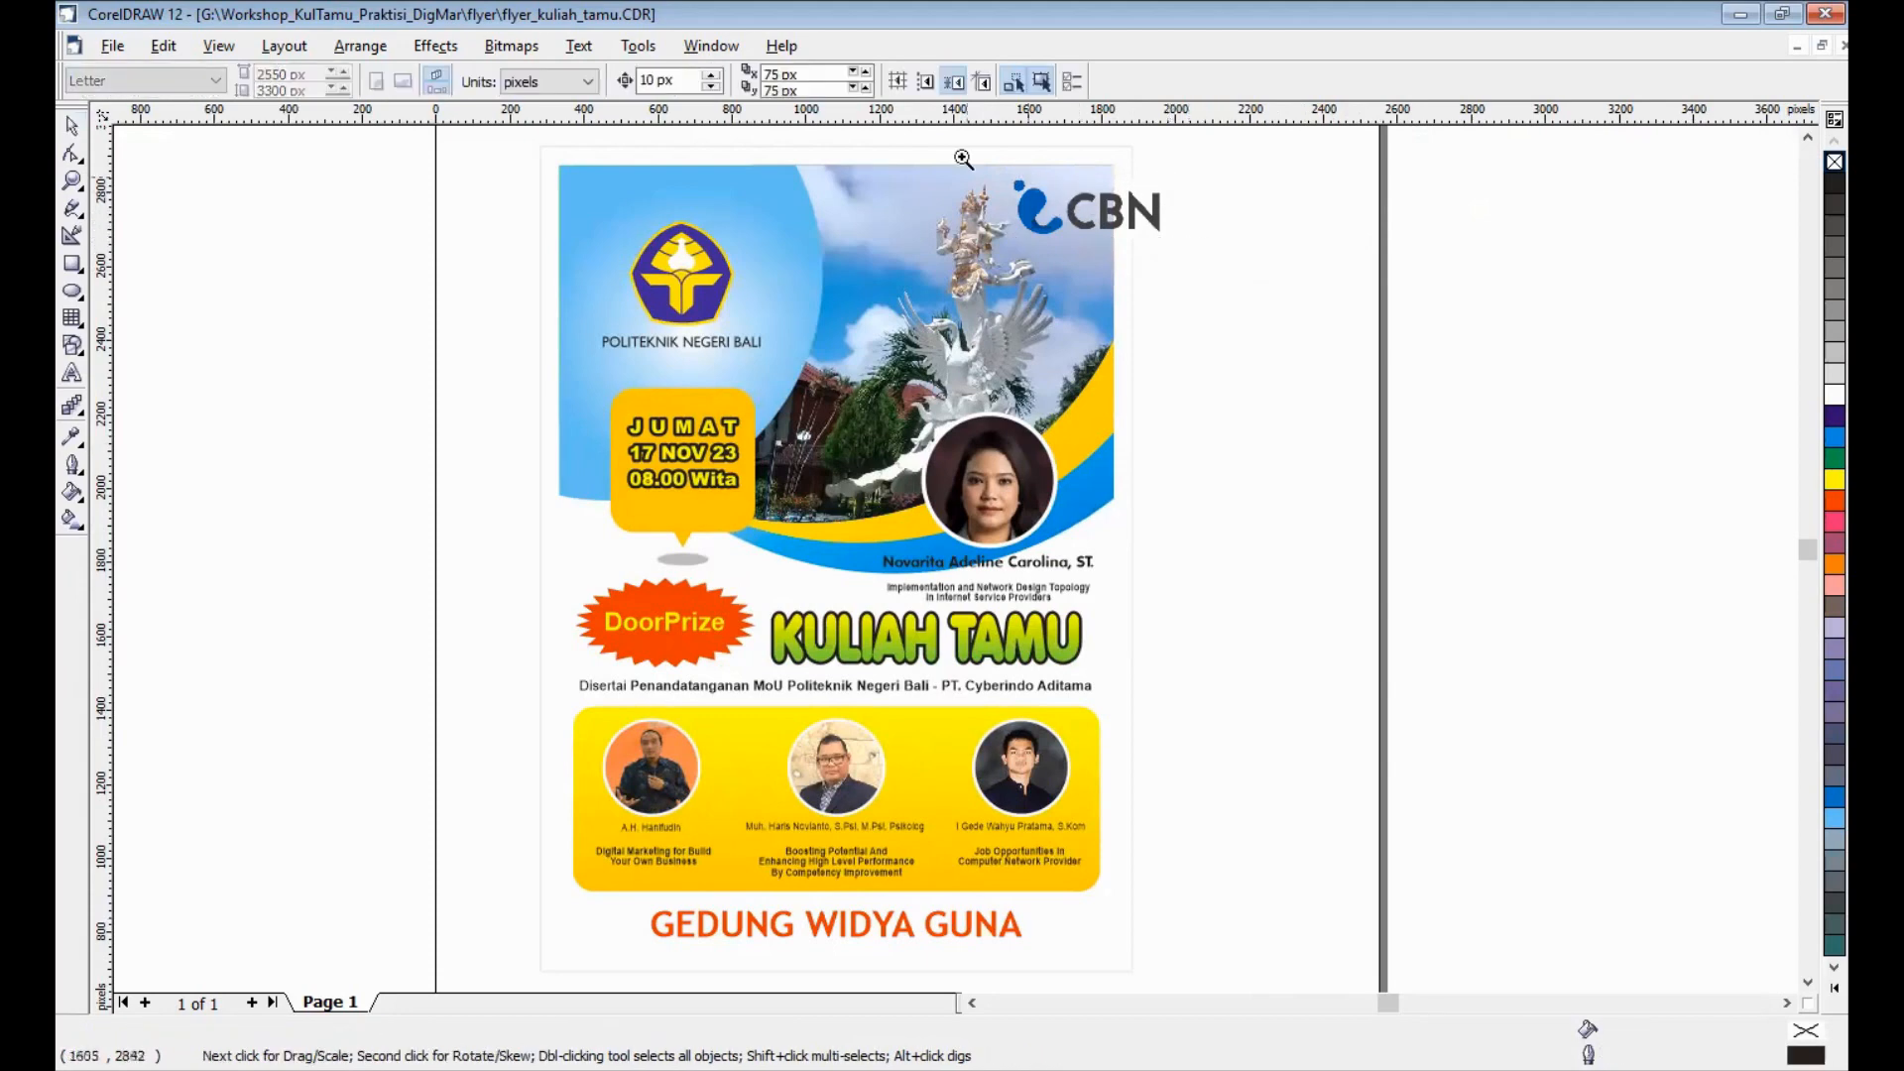
{"action": "left_click_drag", "start_coordinate": [941, 143], "coordinate": [1246, 295]}
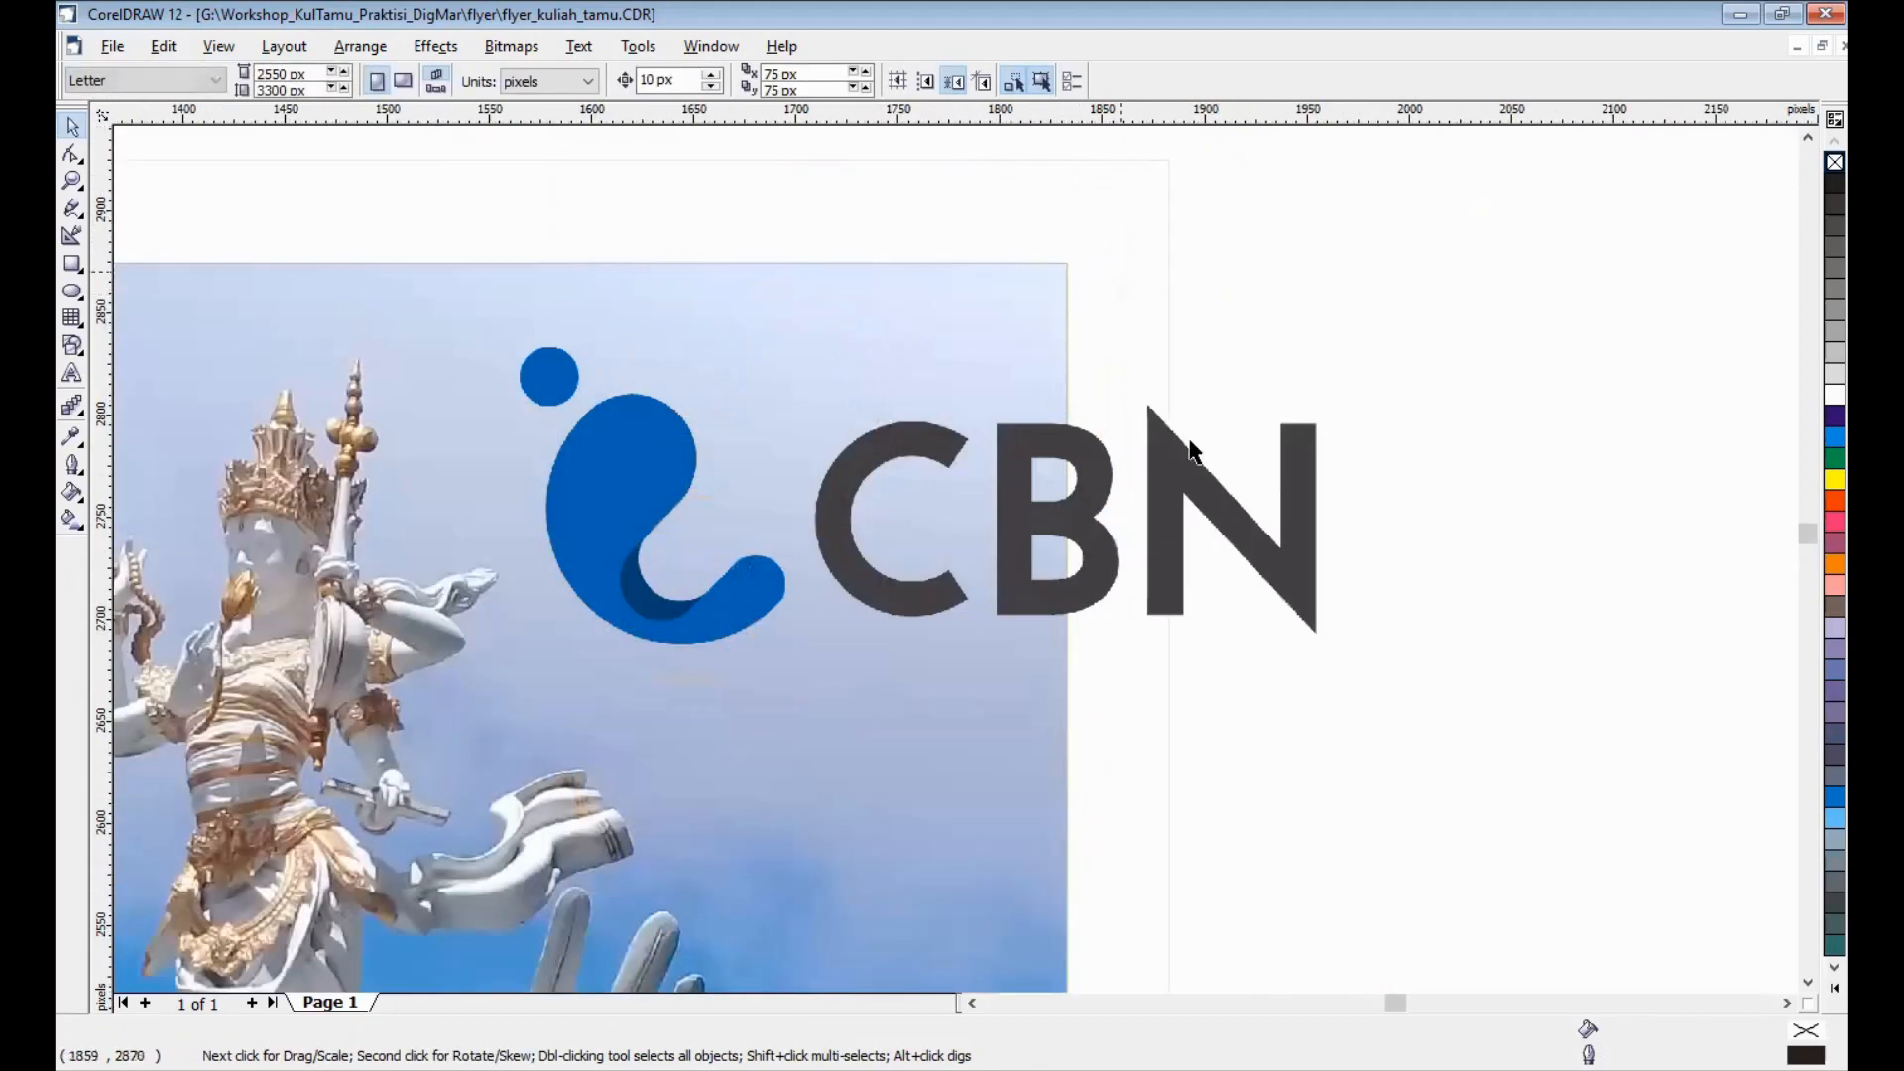
{"action": "left_click", "coordinate": [1300, 456]}
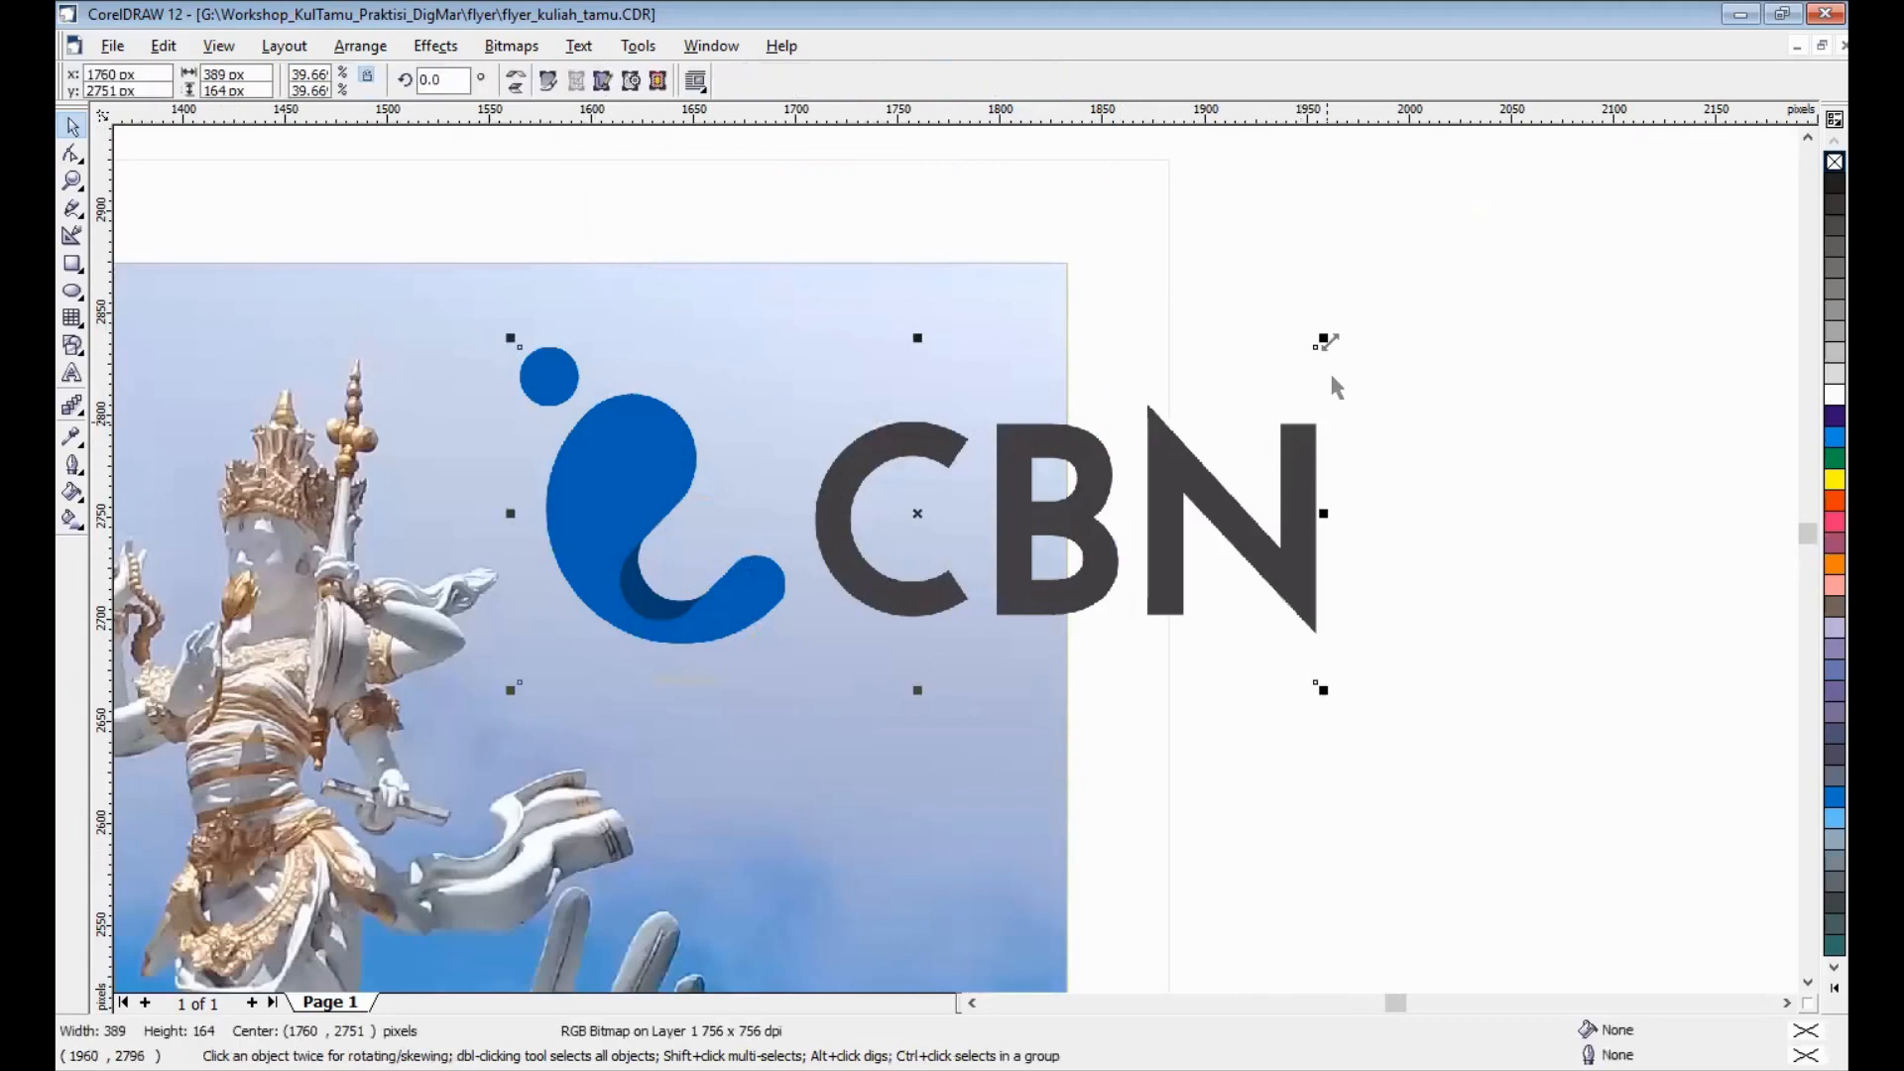
{"action": "left_click_drag", "start_coordinate": [1317, 349], "coordinate": [1043, 510]}
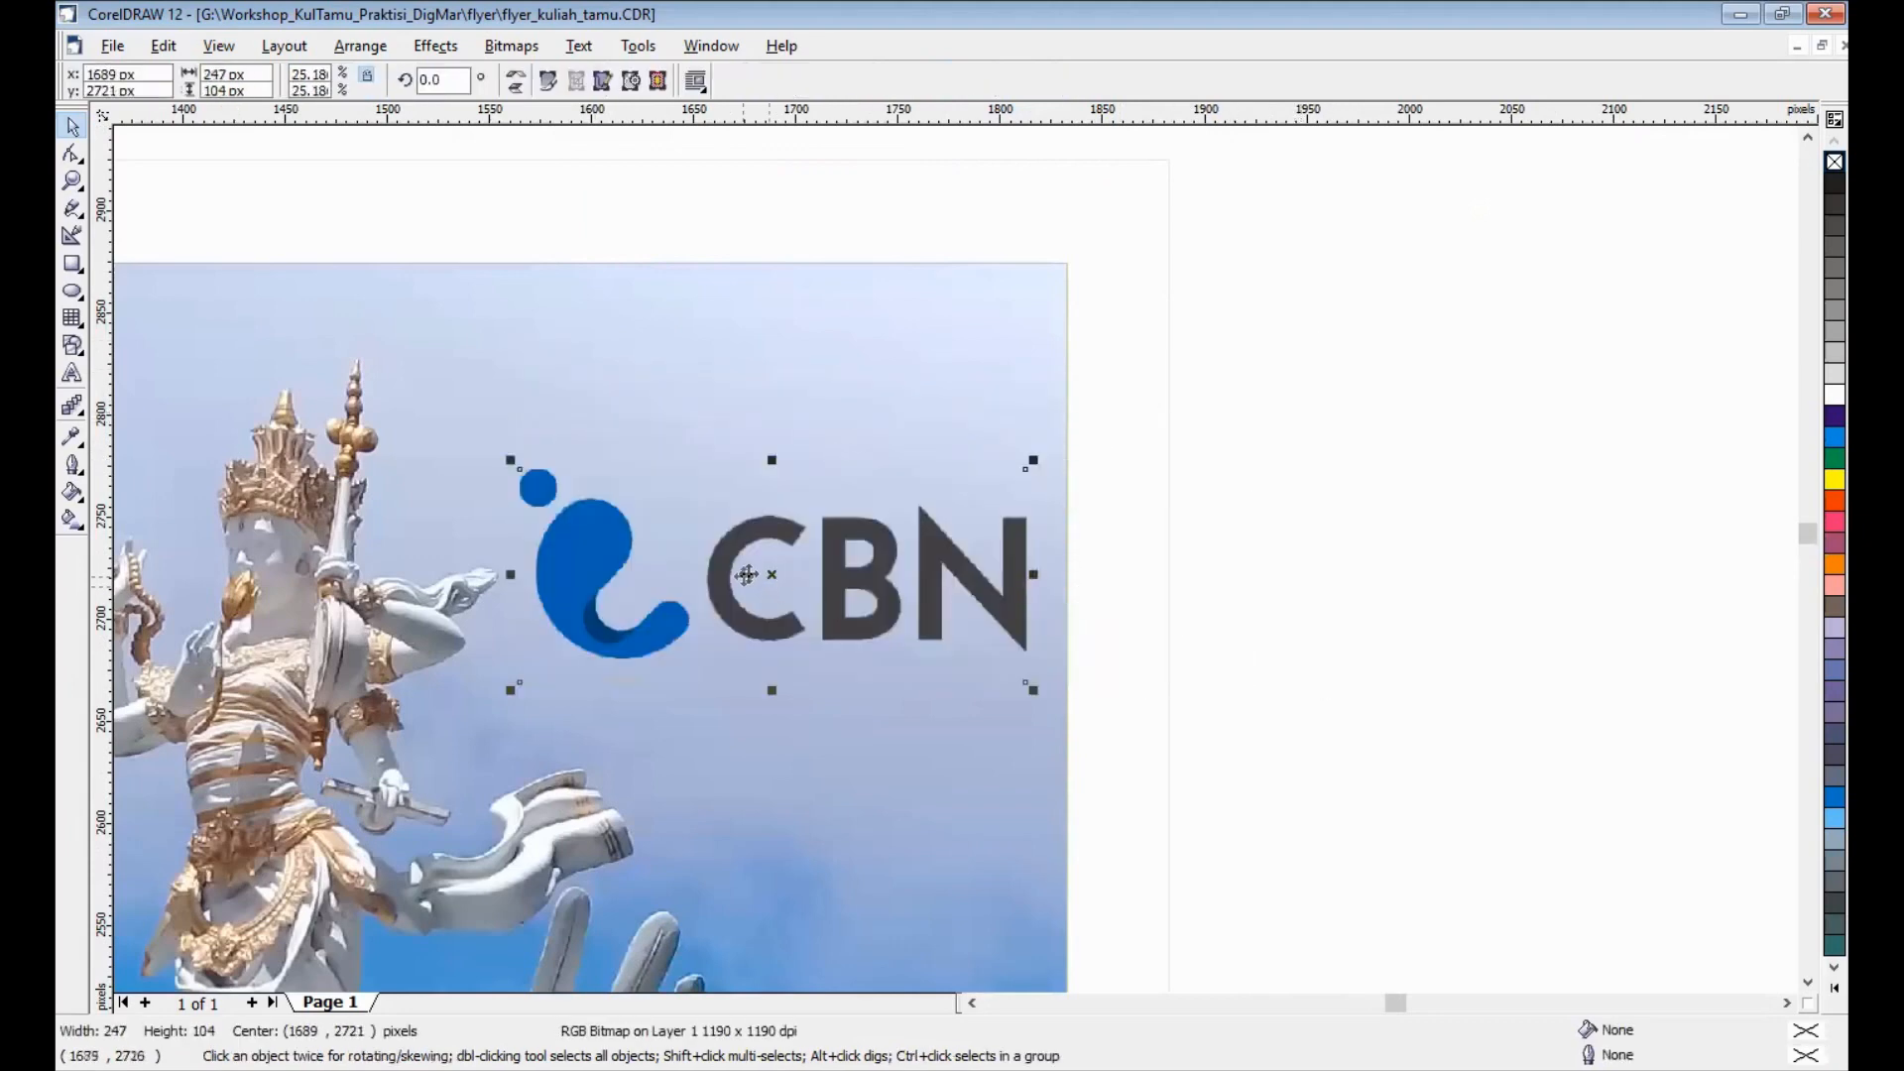
Position the CBN logo inside the photo's upper-right corner, centred at about 1673, 2786 px, with a final 10 px nudge to the left.
{"action": "left_click_drag", "start_coordinate": [761, 574], "coordinate": [915, 261]}
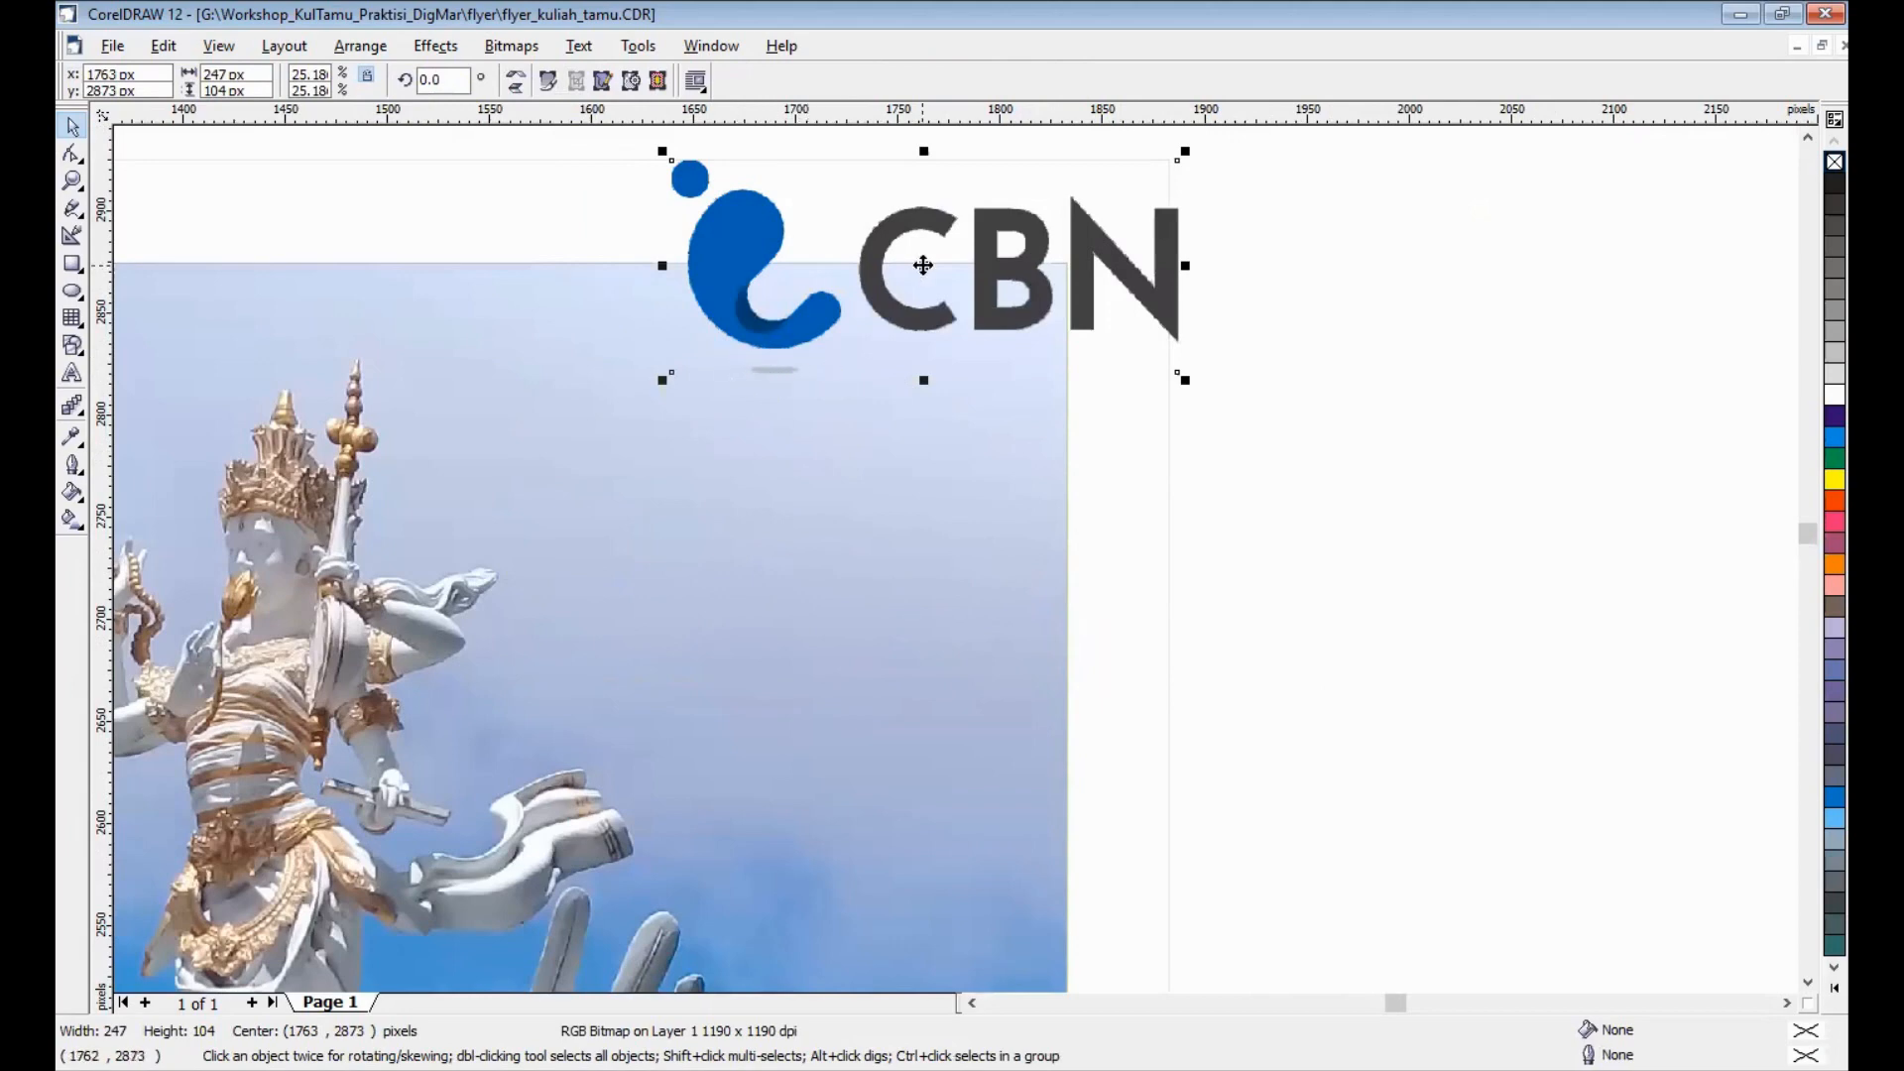
{"action": "left_click_drag", "start_coordinate": [921, 271], "coordinate": [781, 438]}
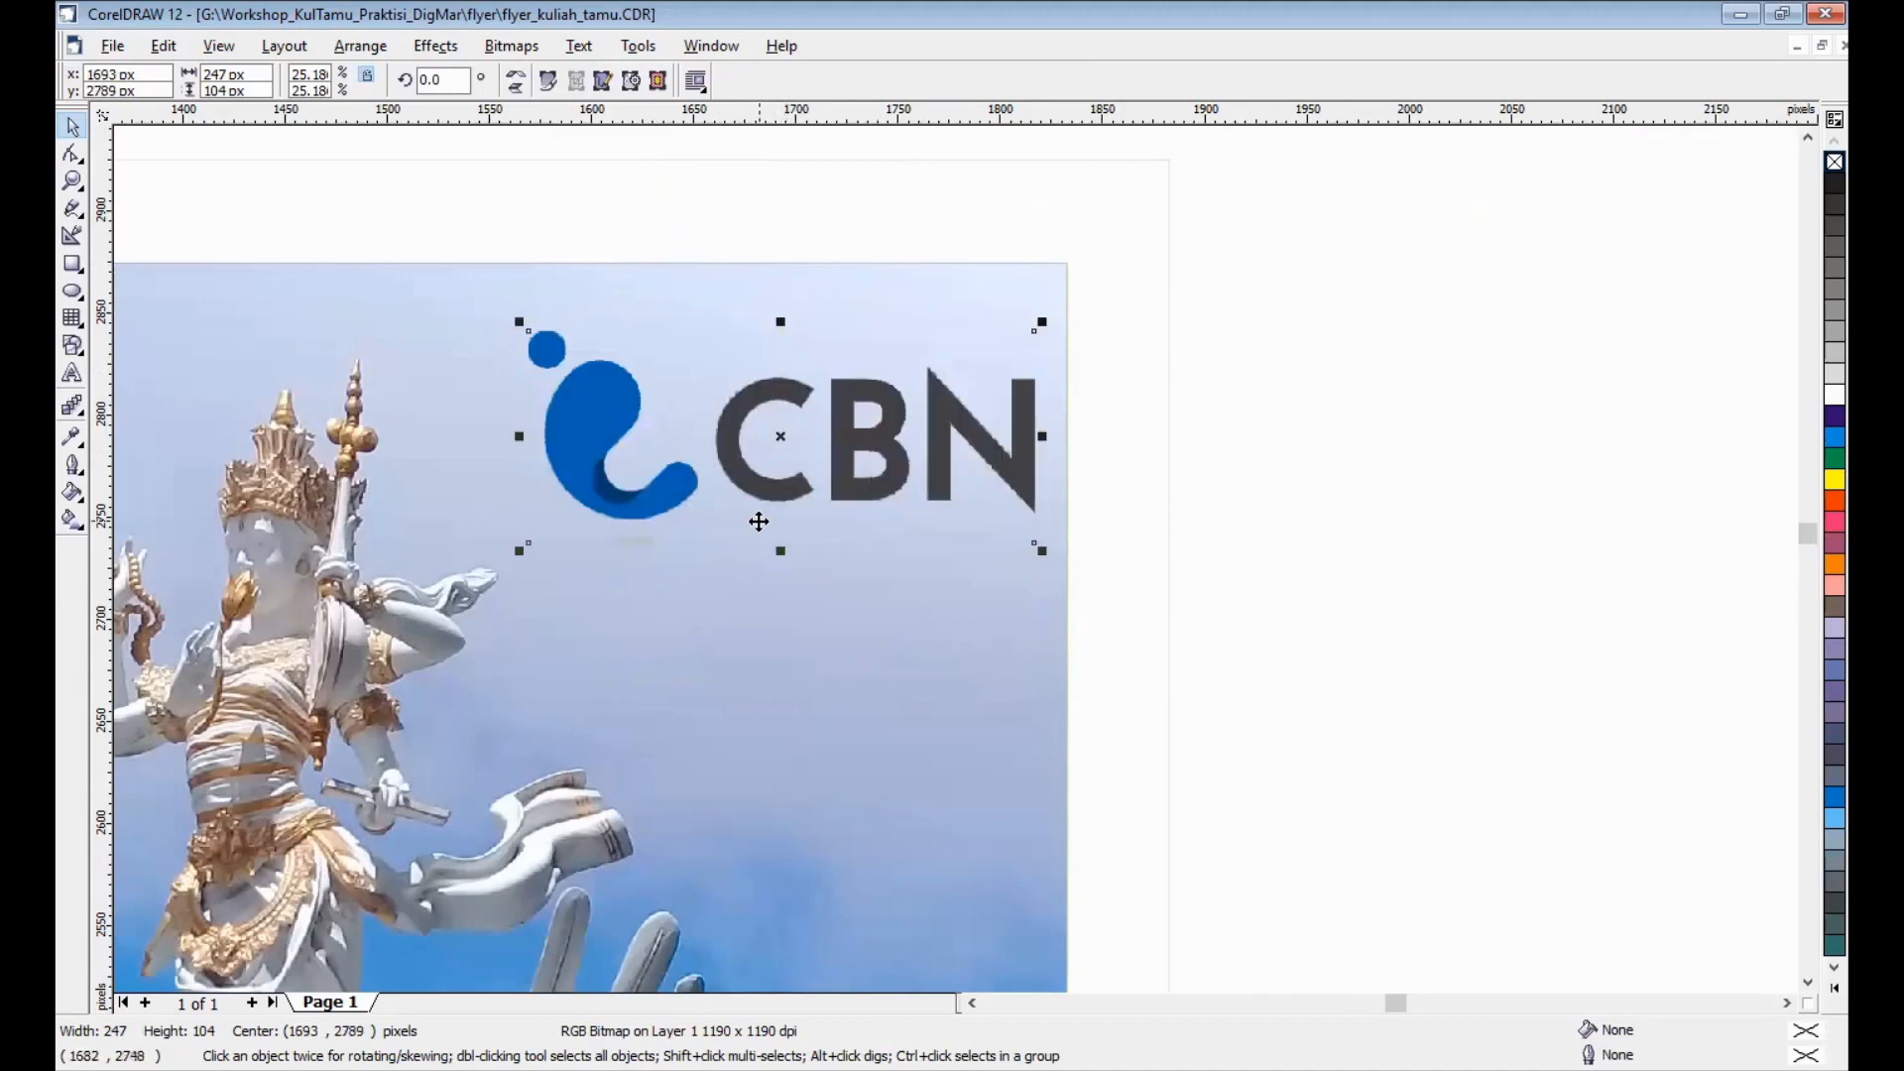
{"action": "left_click_drag", "start_coordinate": [758, 522], "coordinate": [738, 528]}
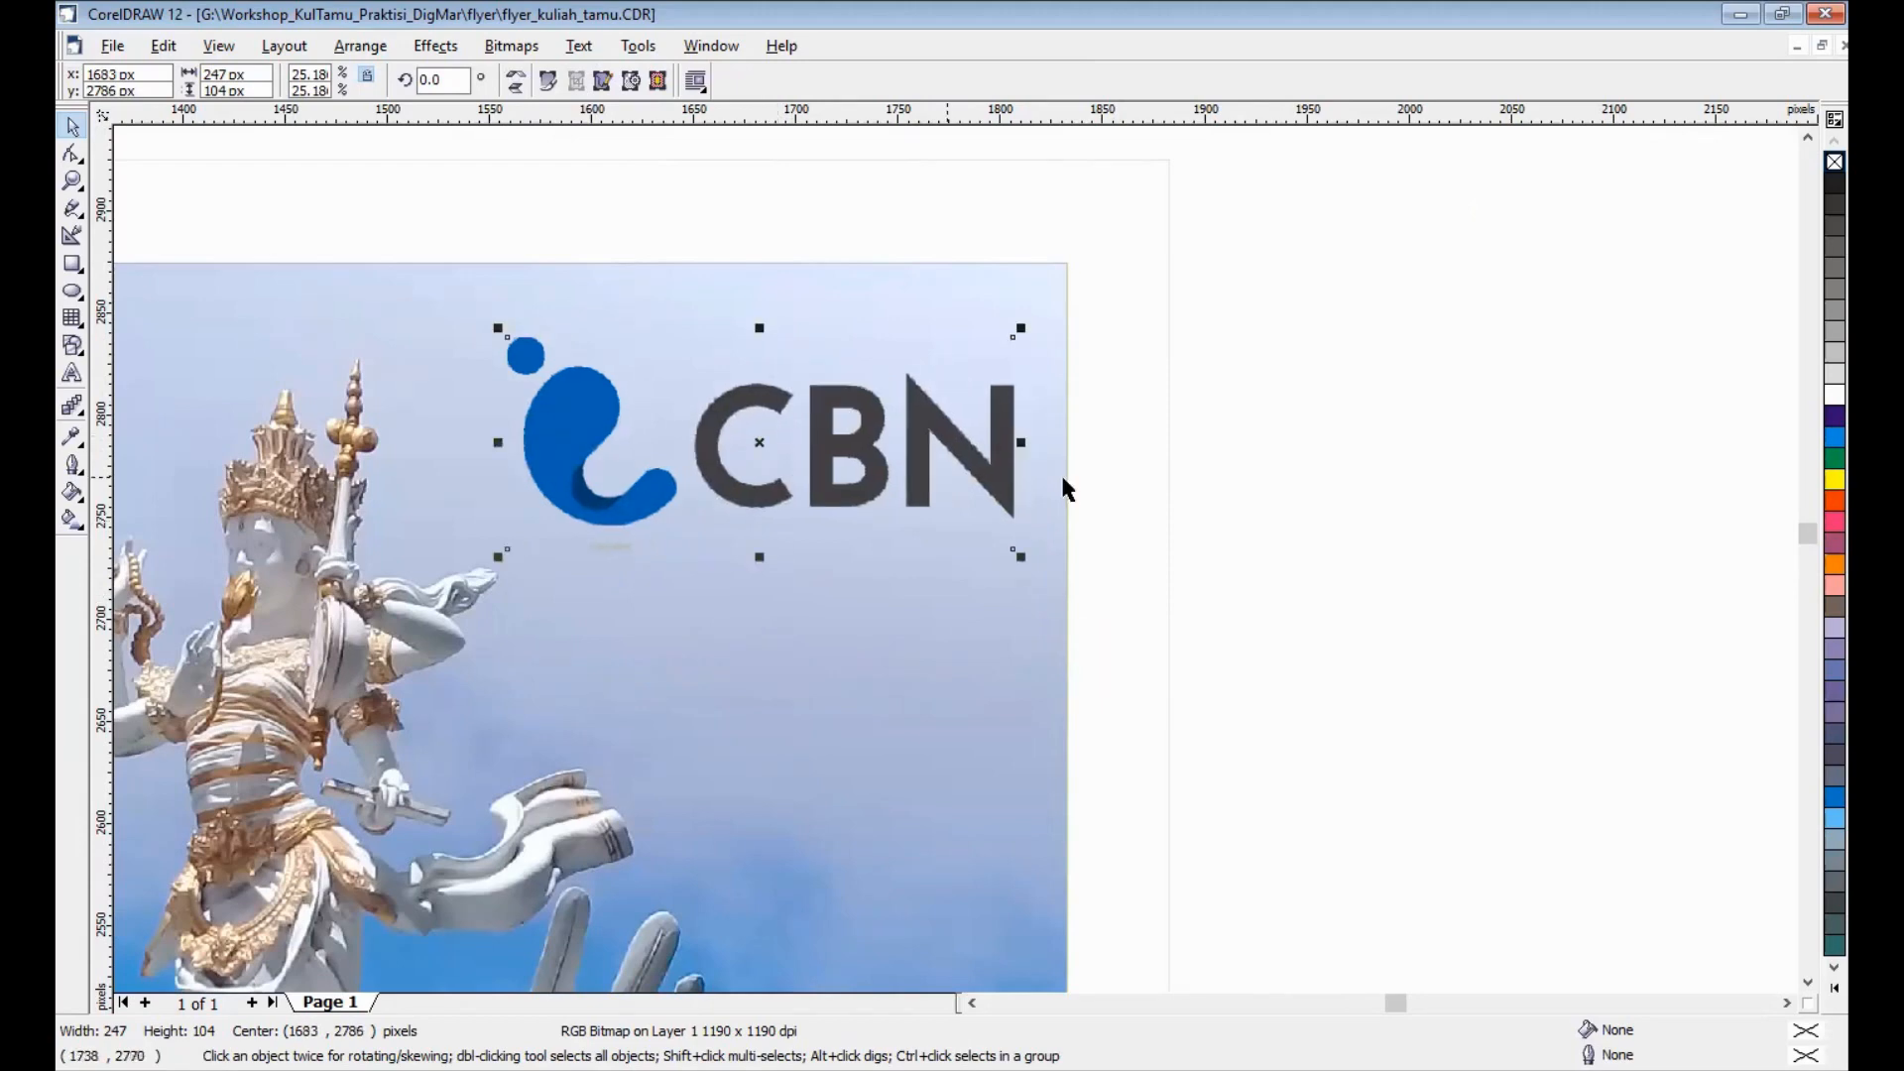
{"action": "key", "text": "Escape"}
{"action": "left_click", "coordinate": [585, 374]}
{"action": "key", "text": "Left"}
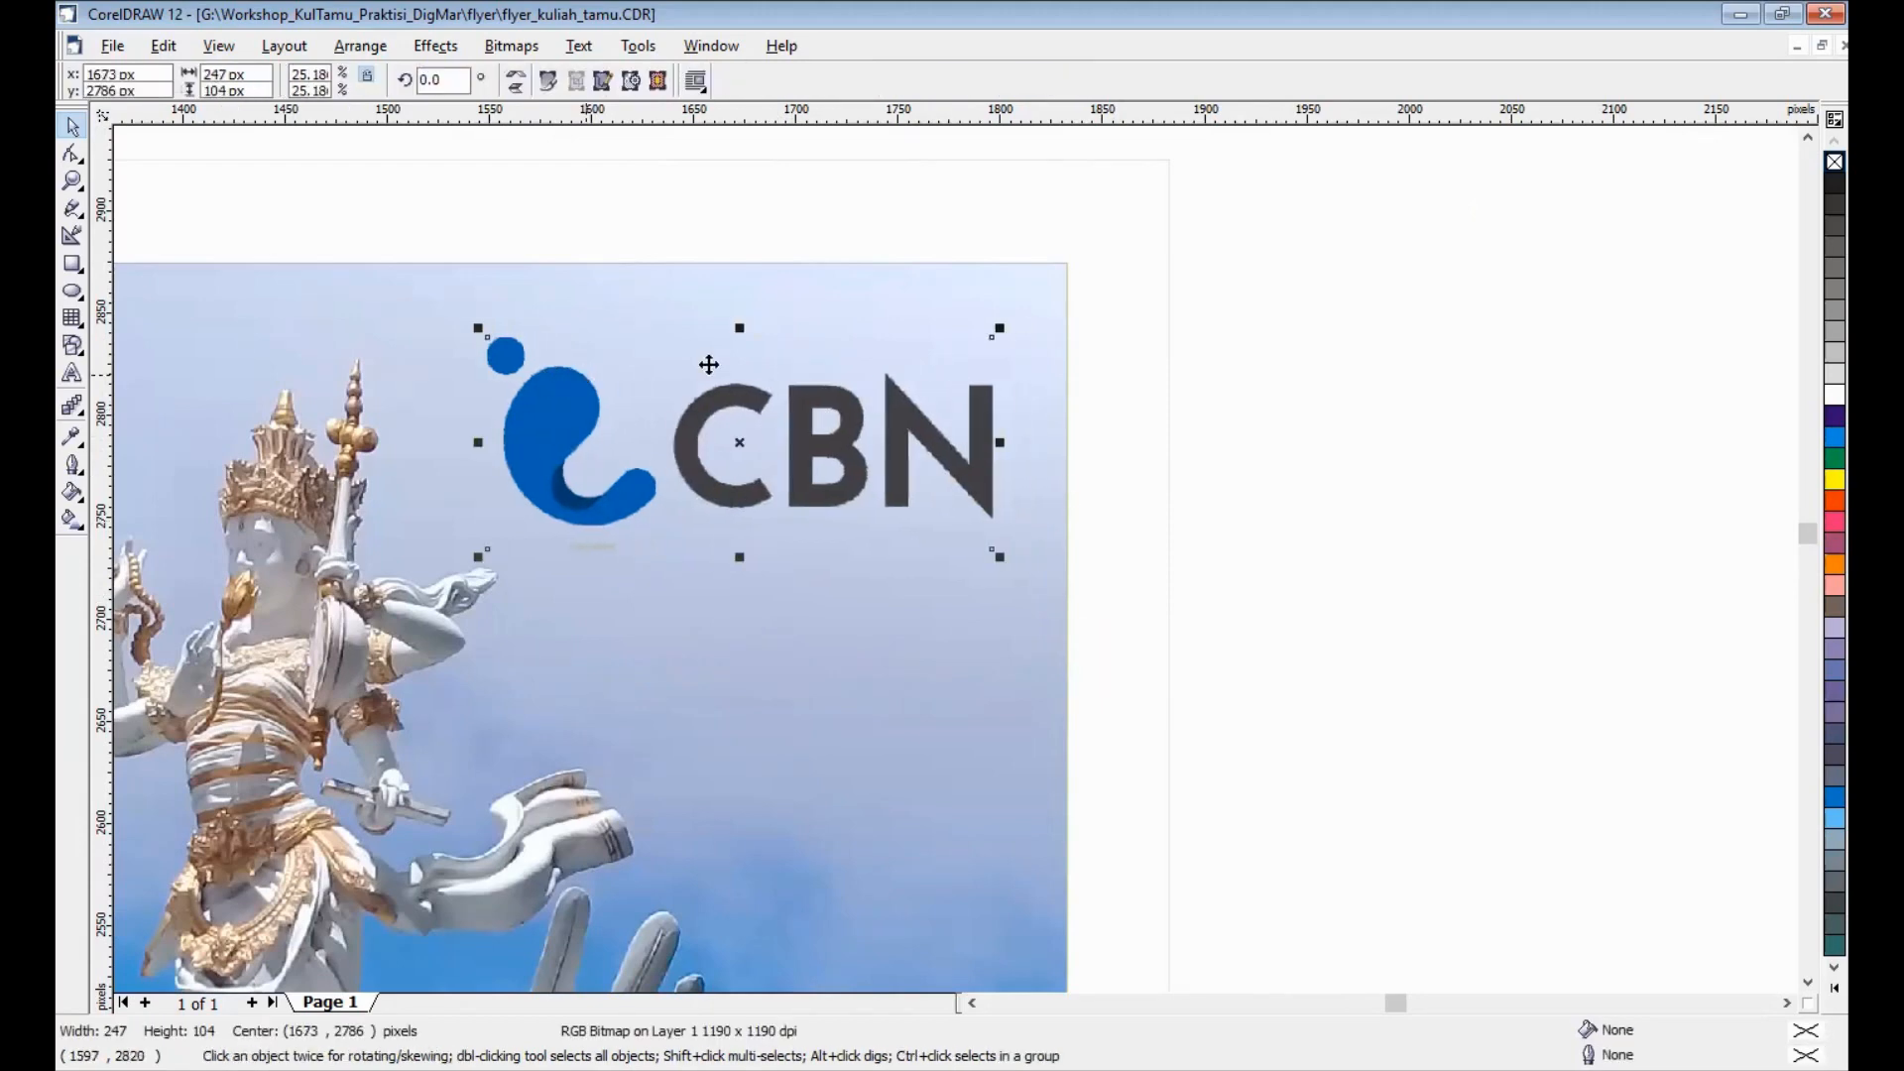
{"action": "left_click", "coordinate": [1325, 458]}
{"action": "key", "text": "F4"}
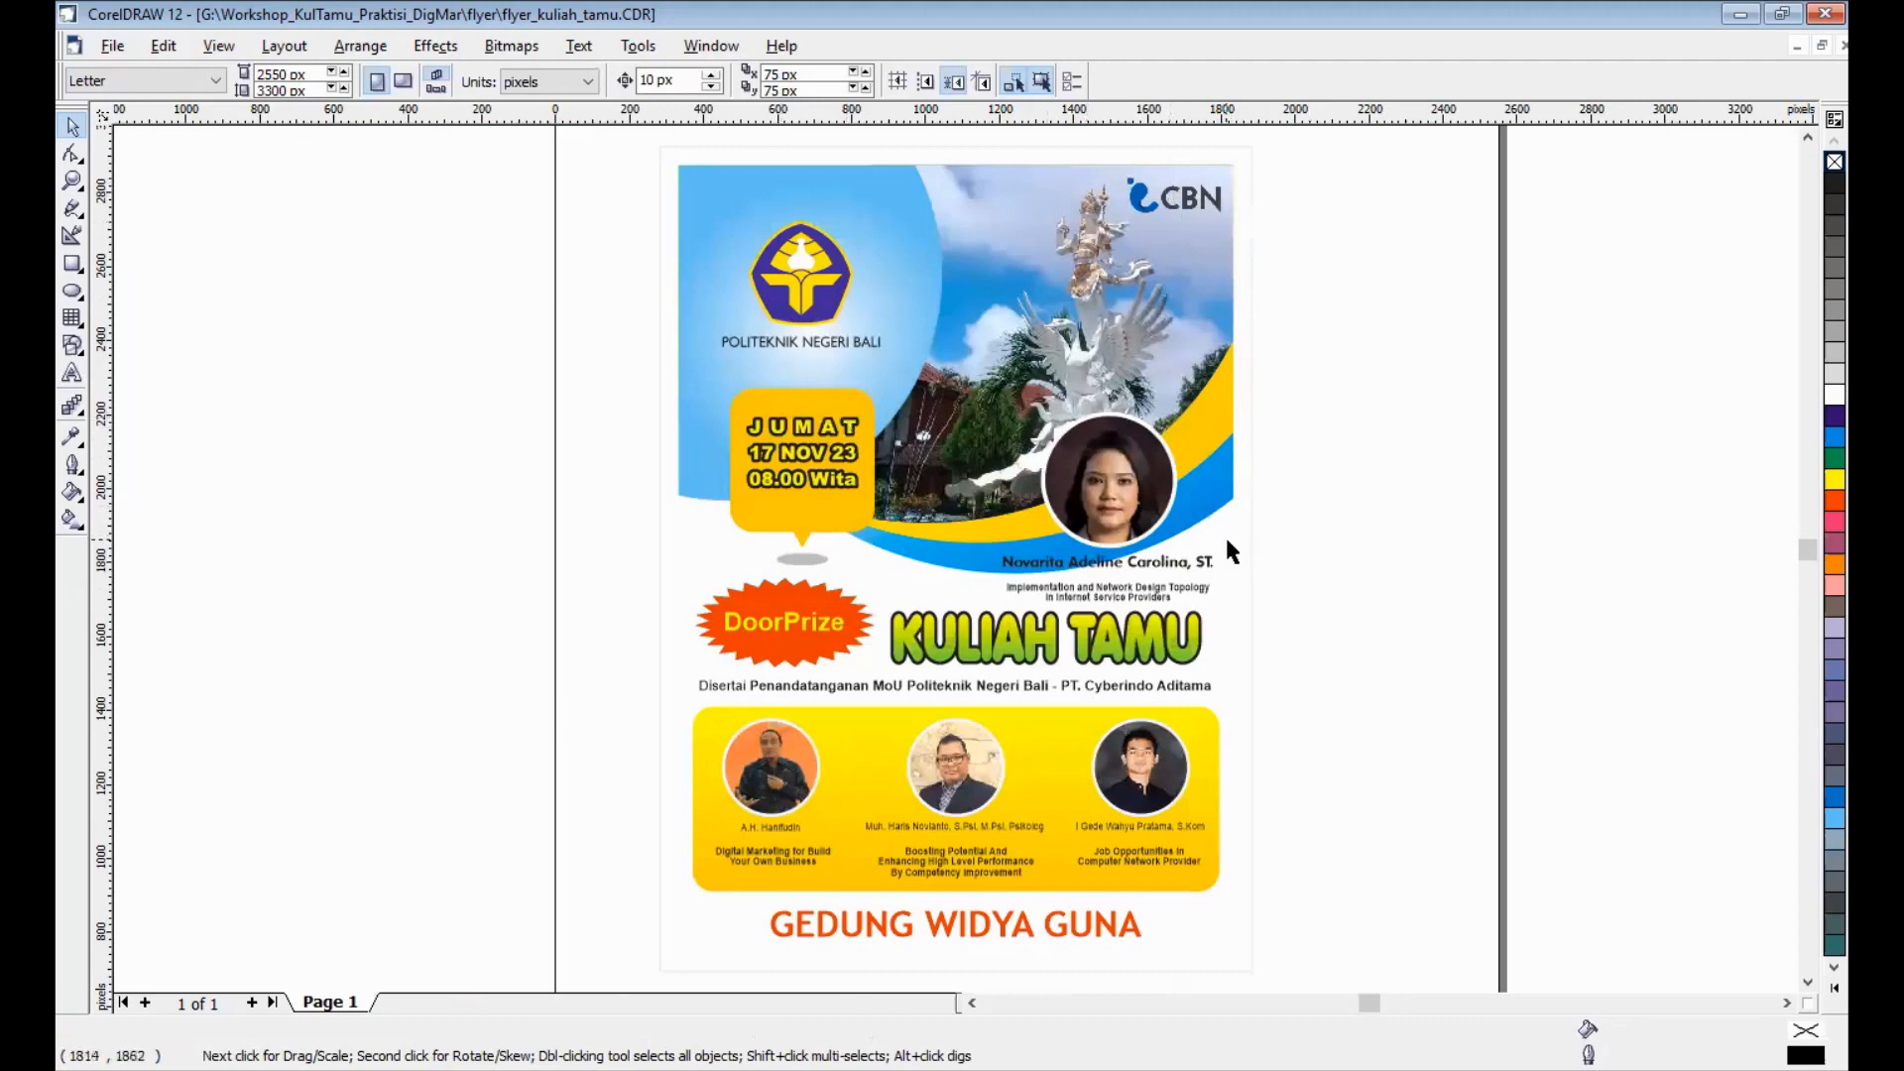
Insert a period in the academic title below the large speaker portrait so that it reads S.T.
{"action": "key", "text": "F2"}
{"action": "left_click_drag", "start_coordinate": [1140, 522], "coordinate": [1299, 607]}
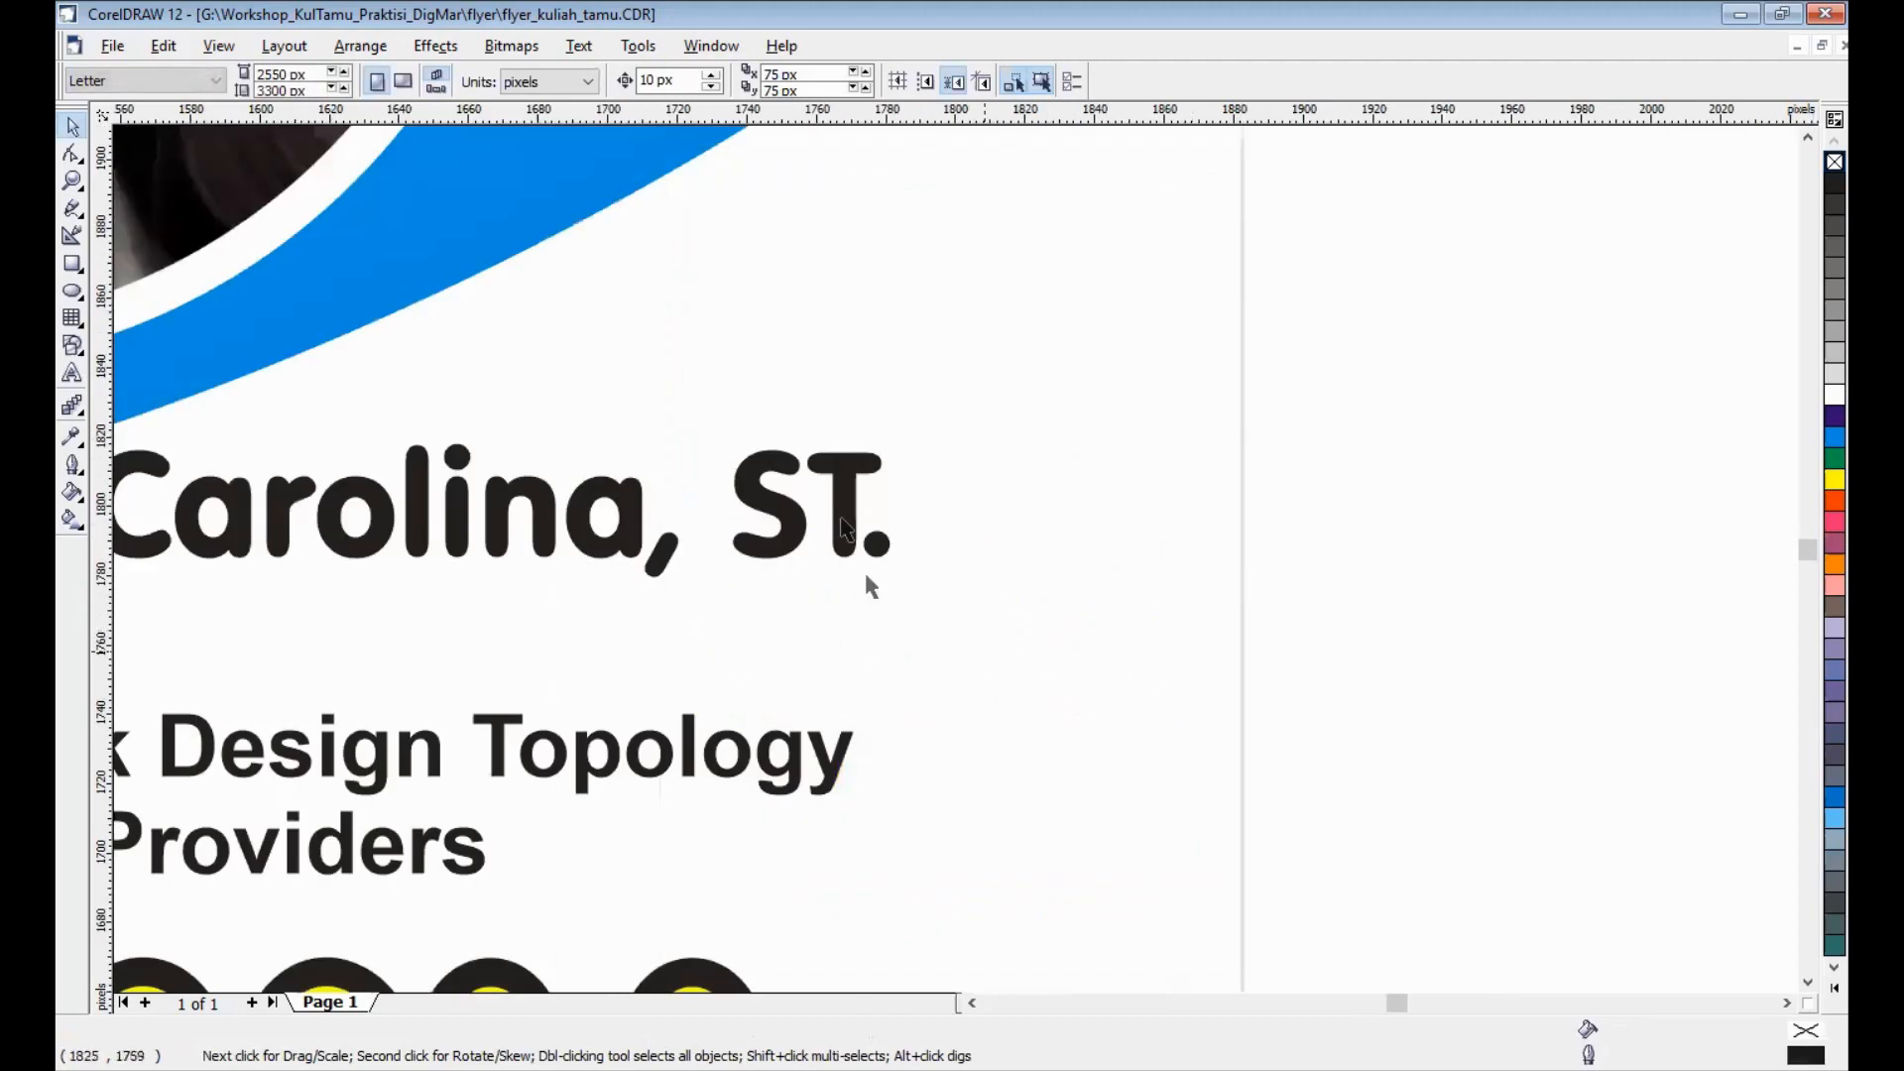
{"action": "key", "text": "F8"}
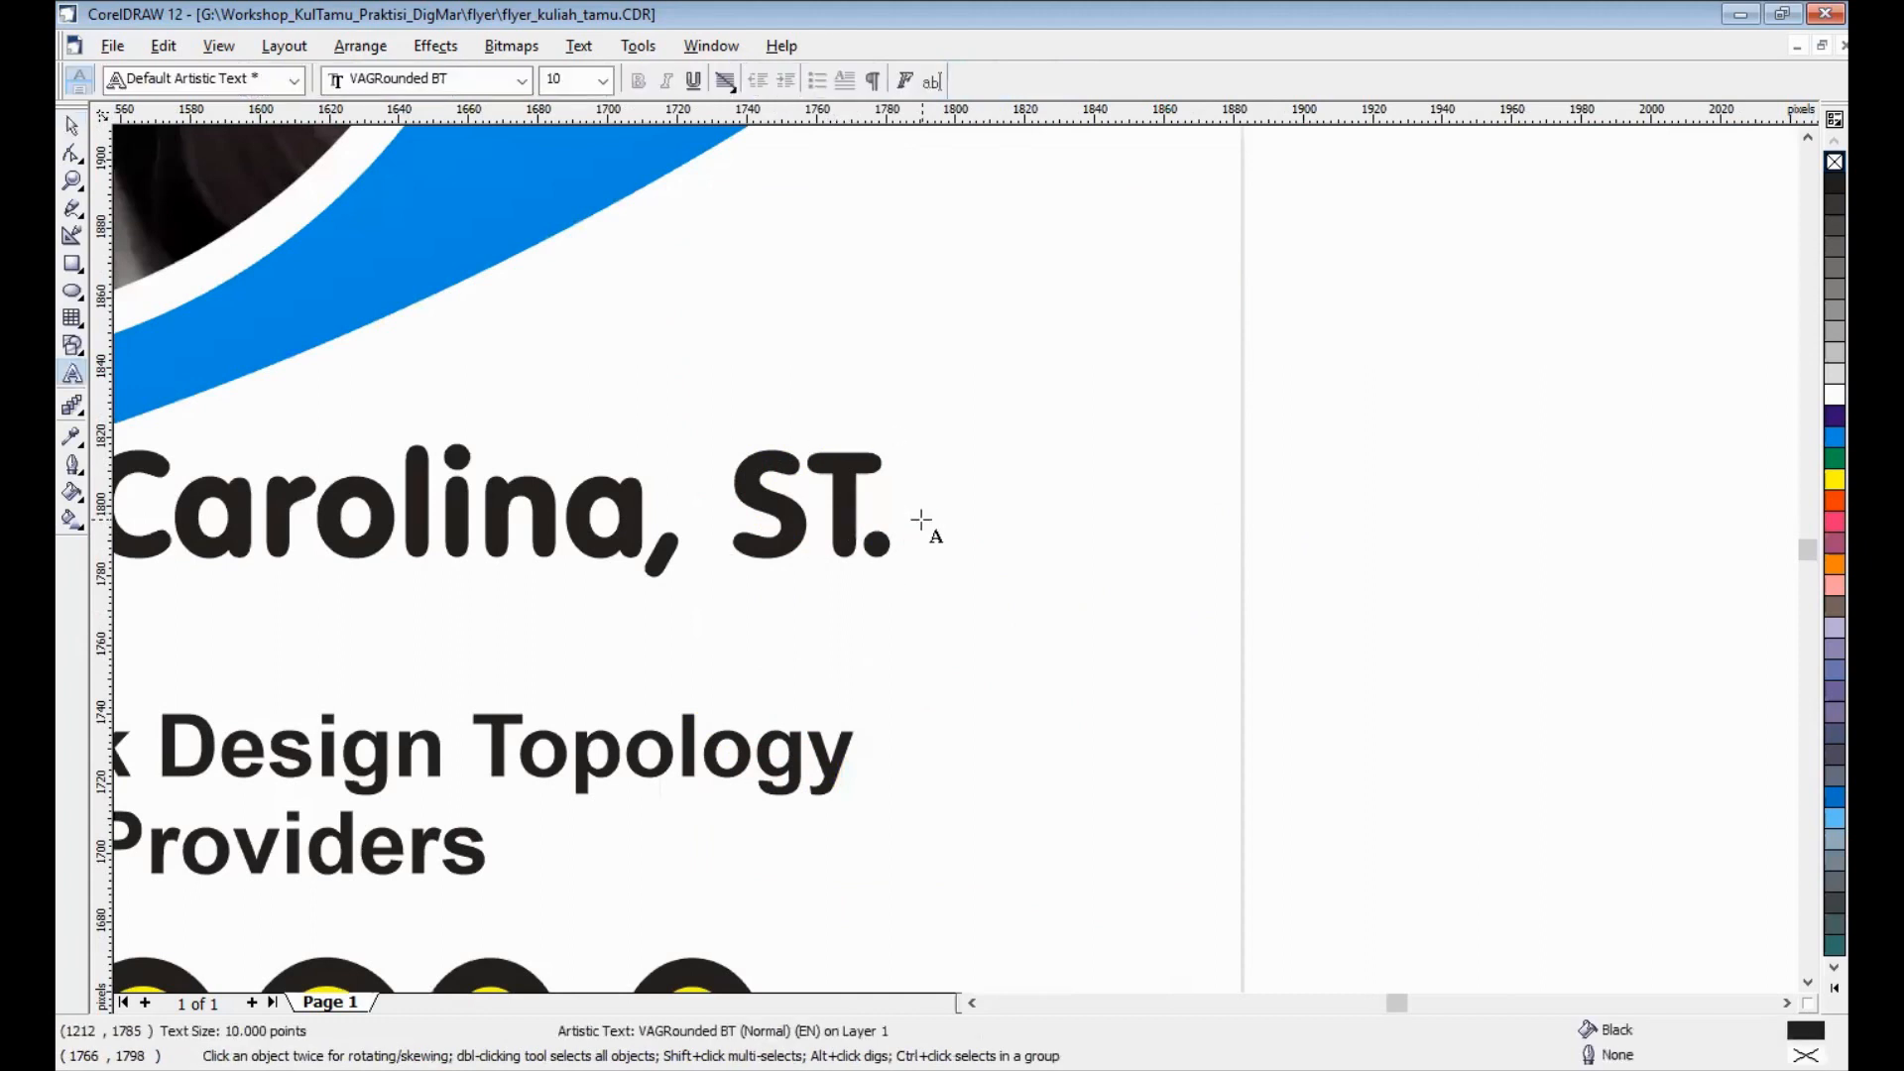
{"action": "type", "text": "."}
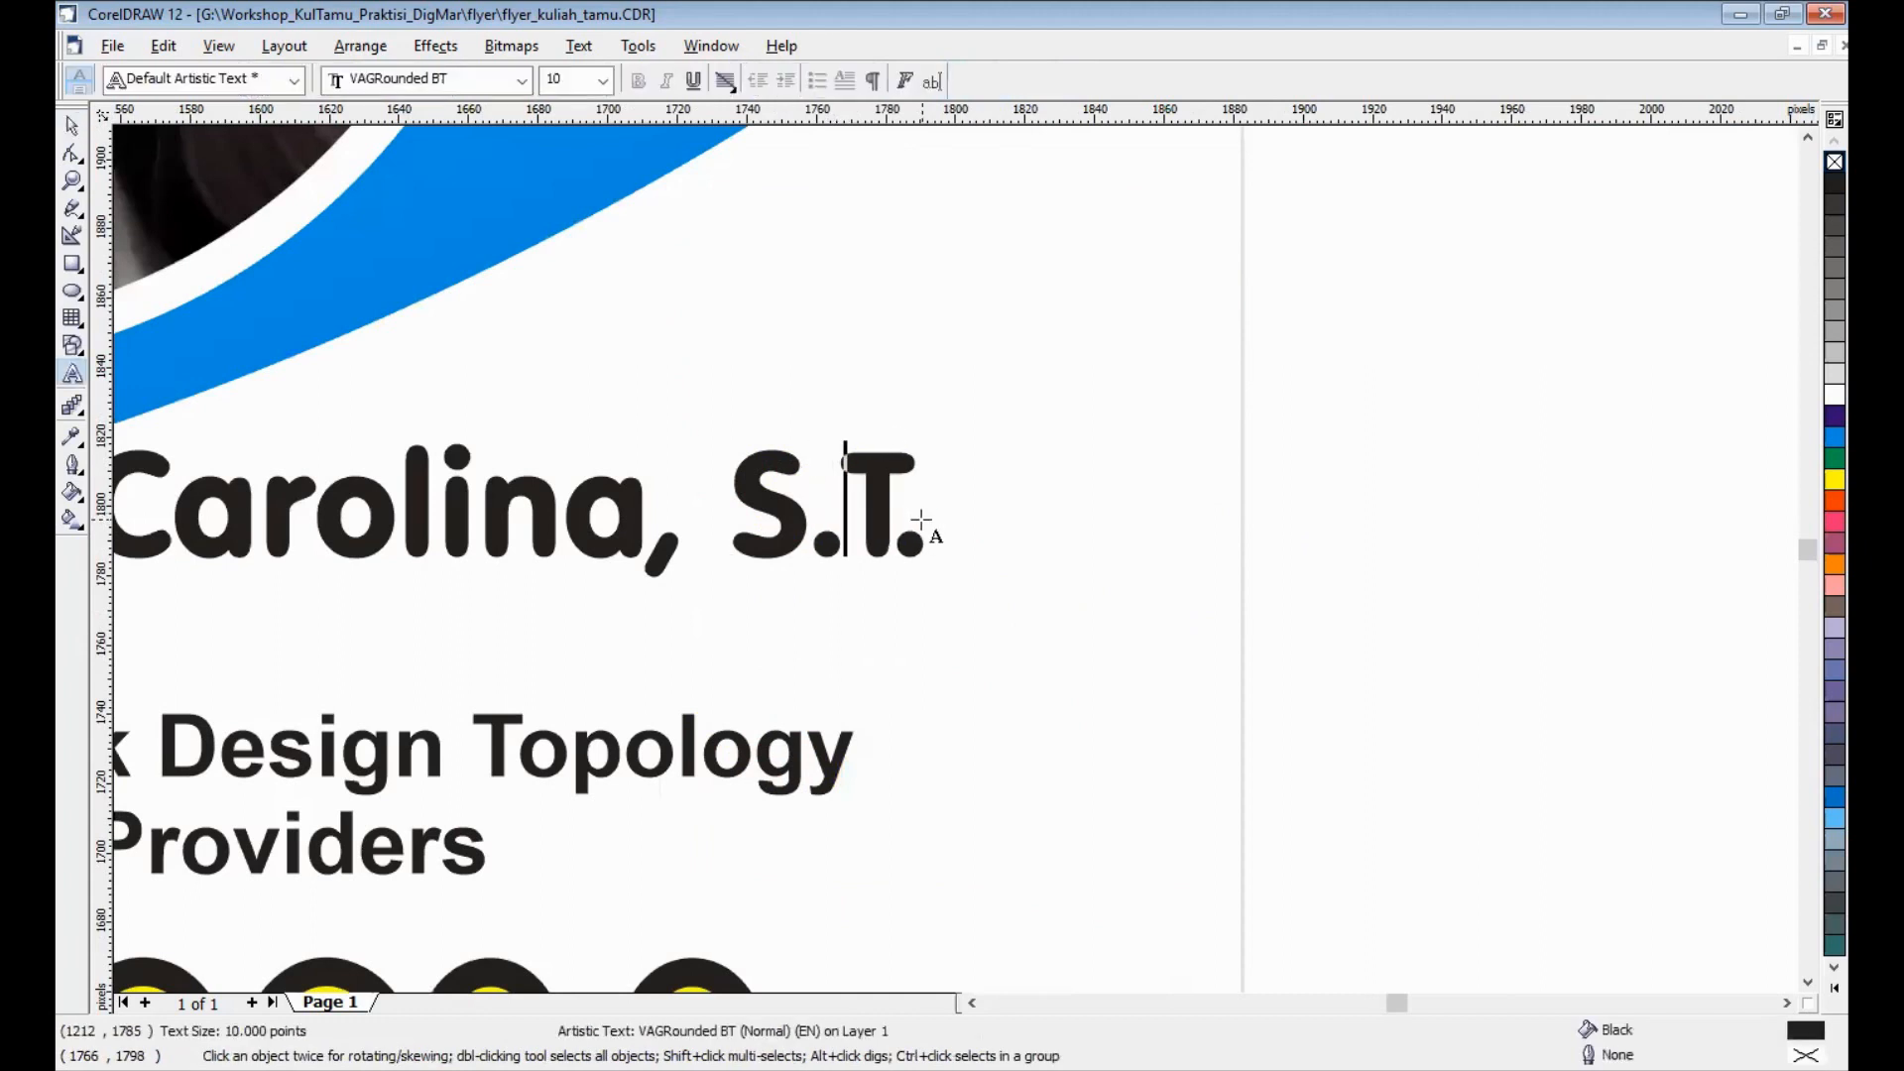
{"action": "left_click", "coordinate": [71, 126]}
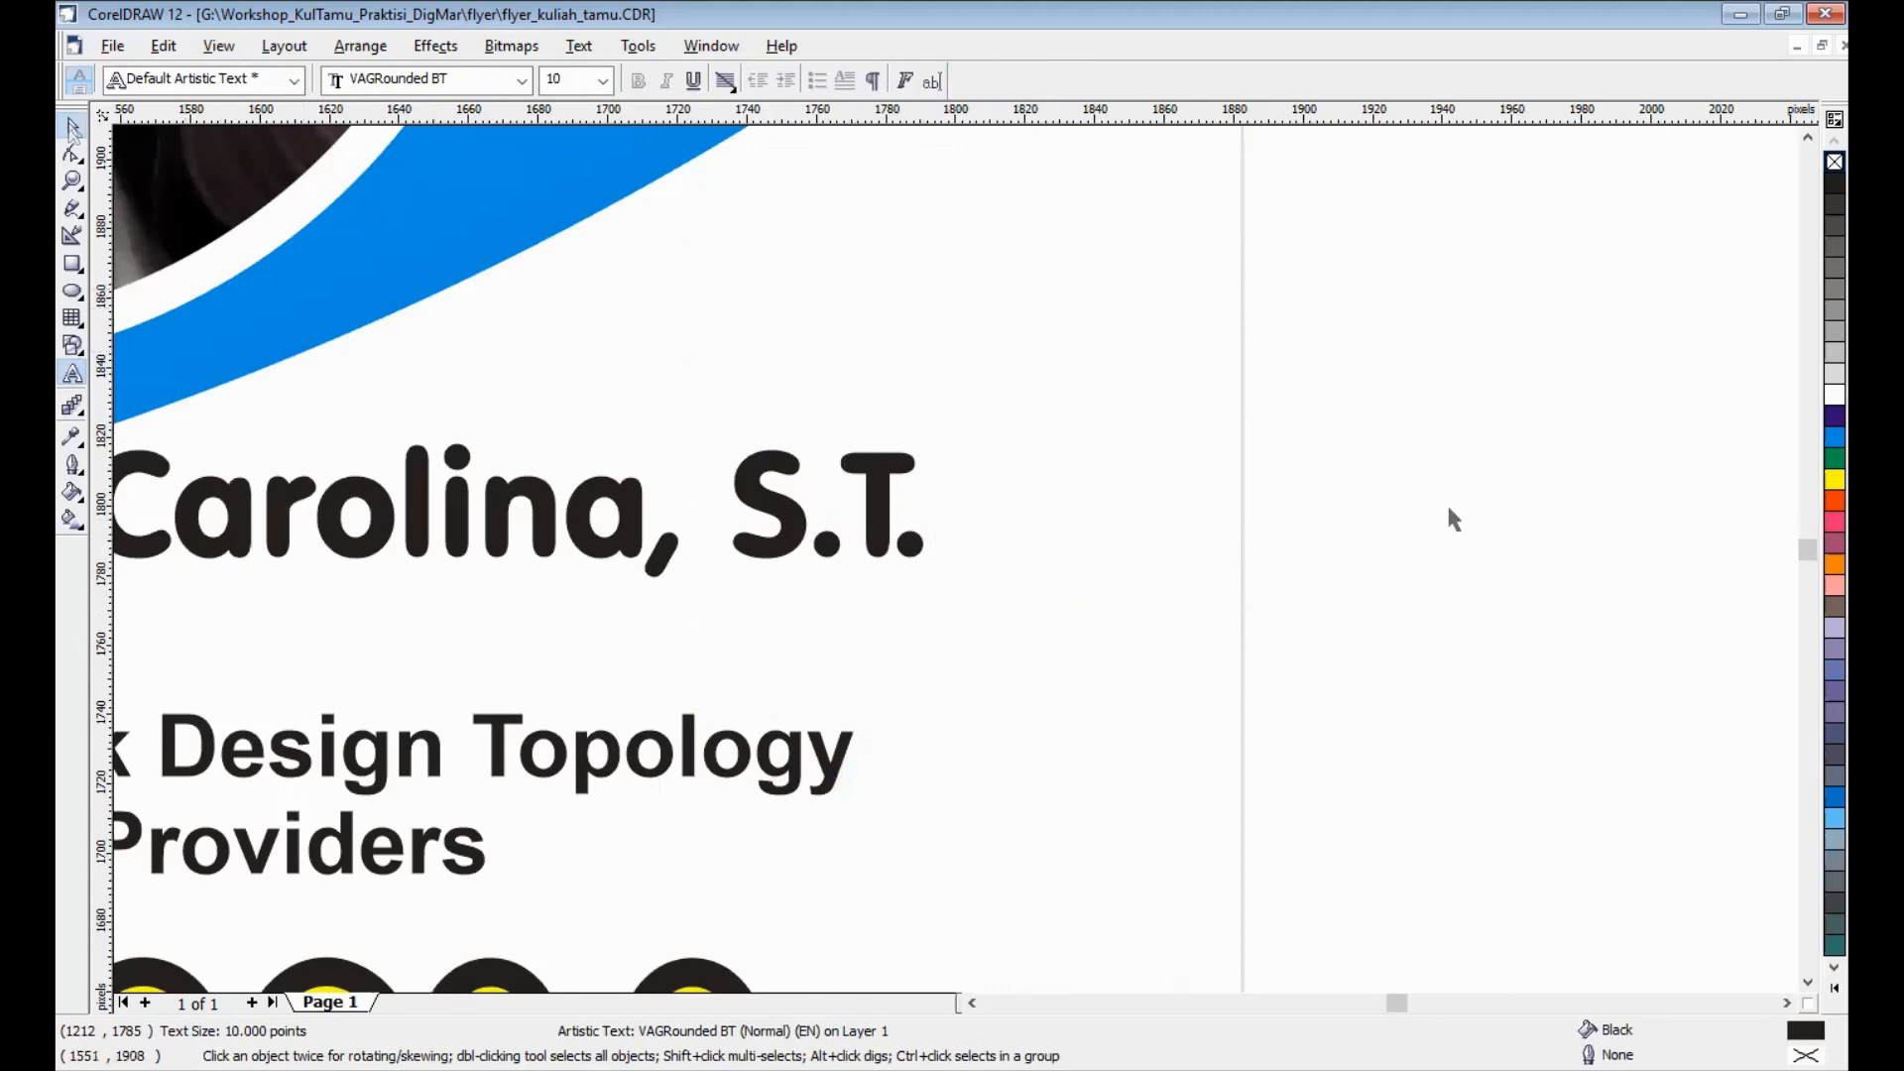
{"action": "left_click", "coordinate": [1449, 509]}
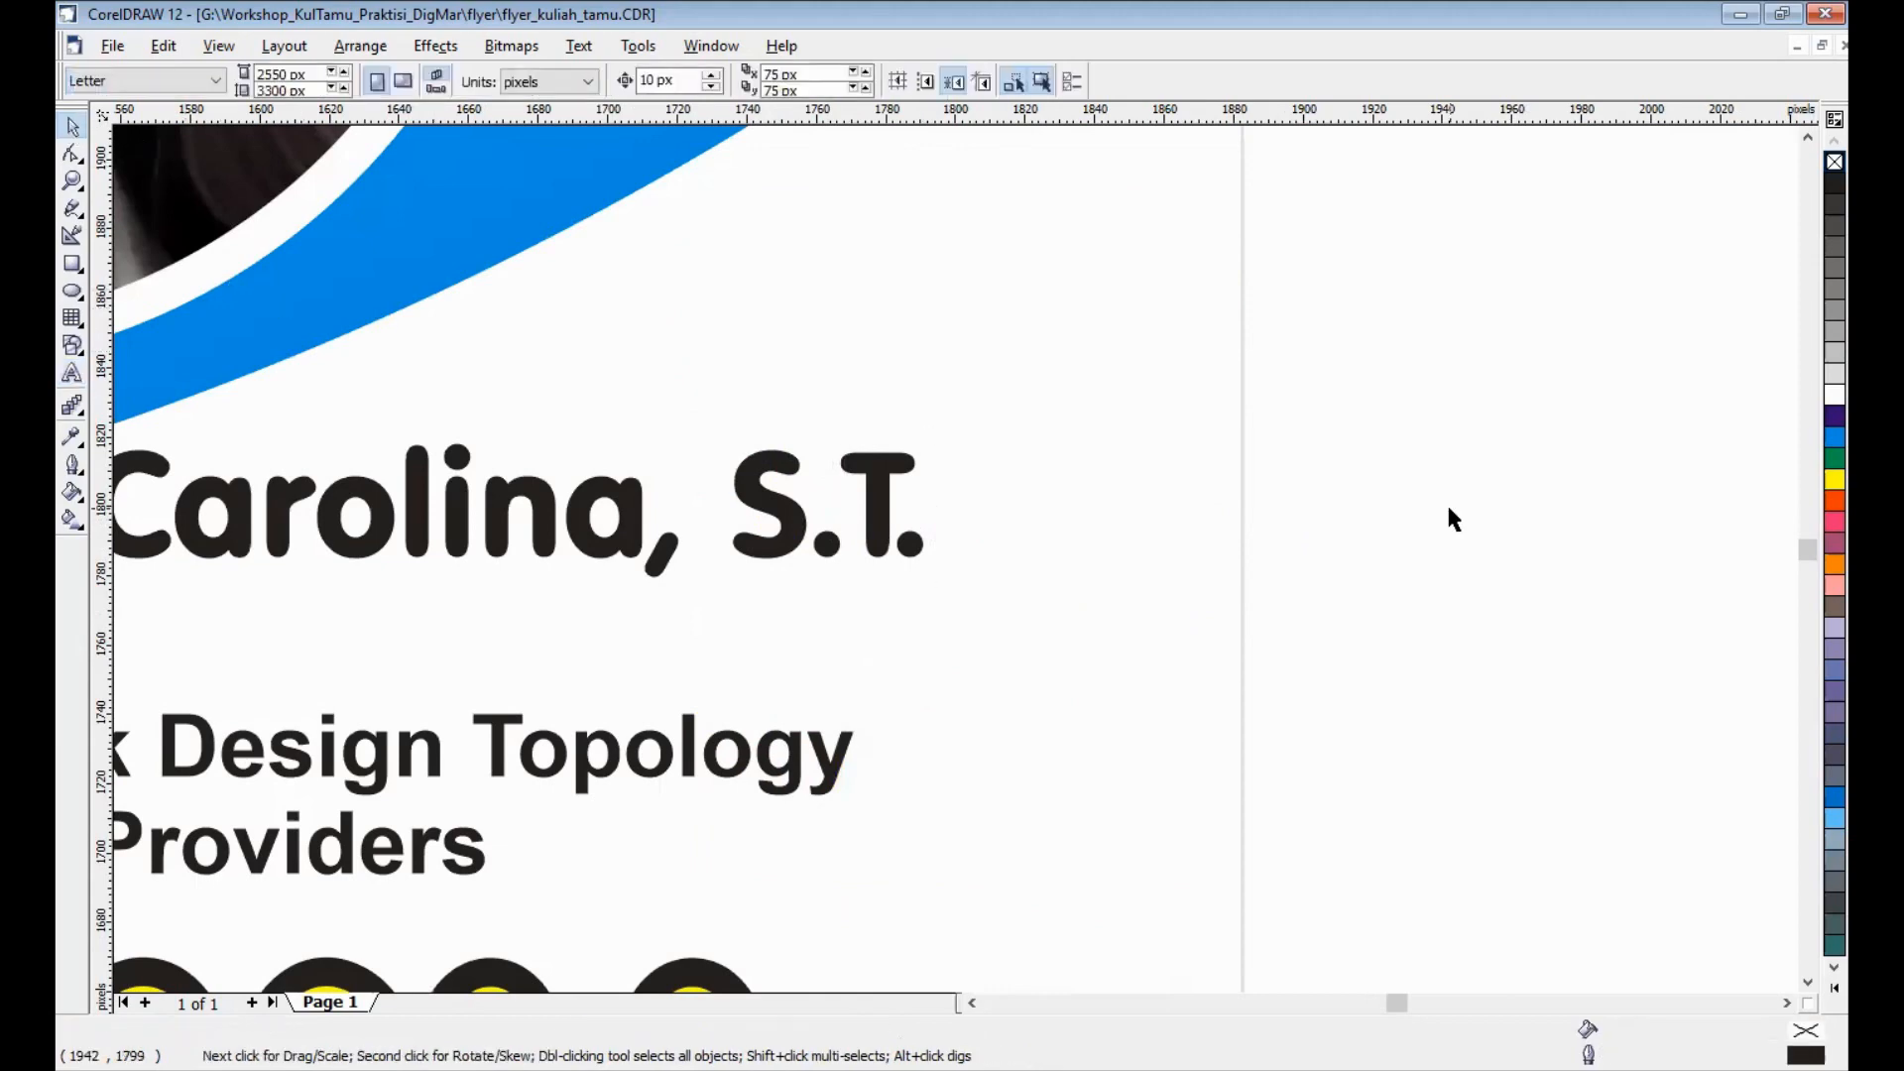
{"action": "key", "text": "F4"}
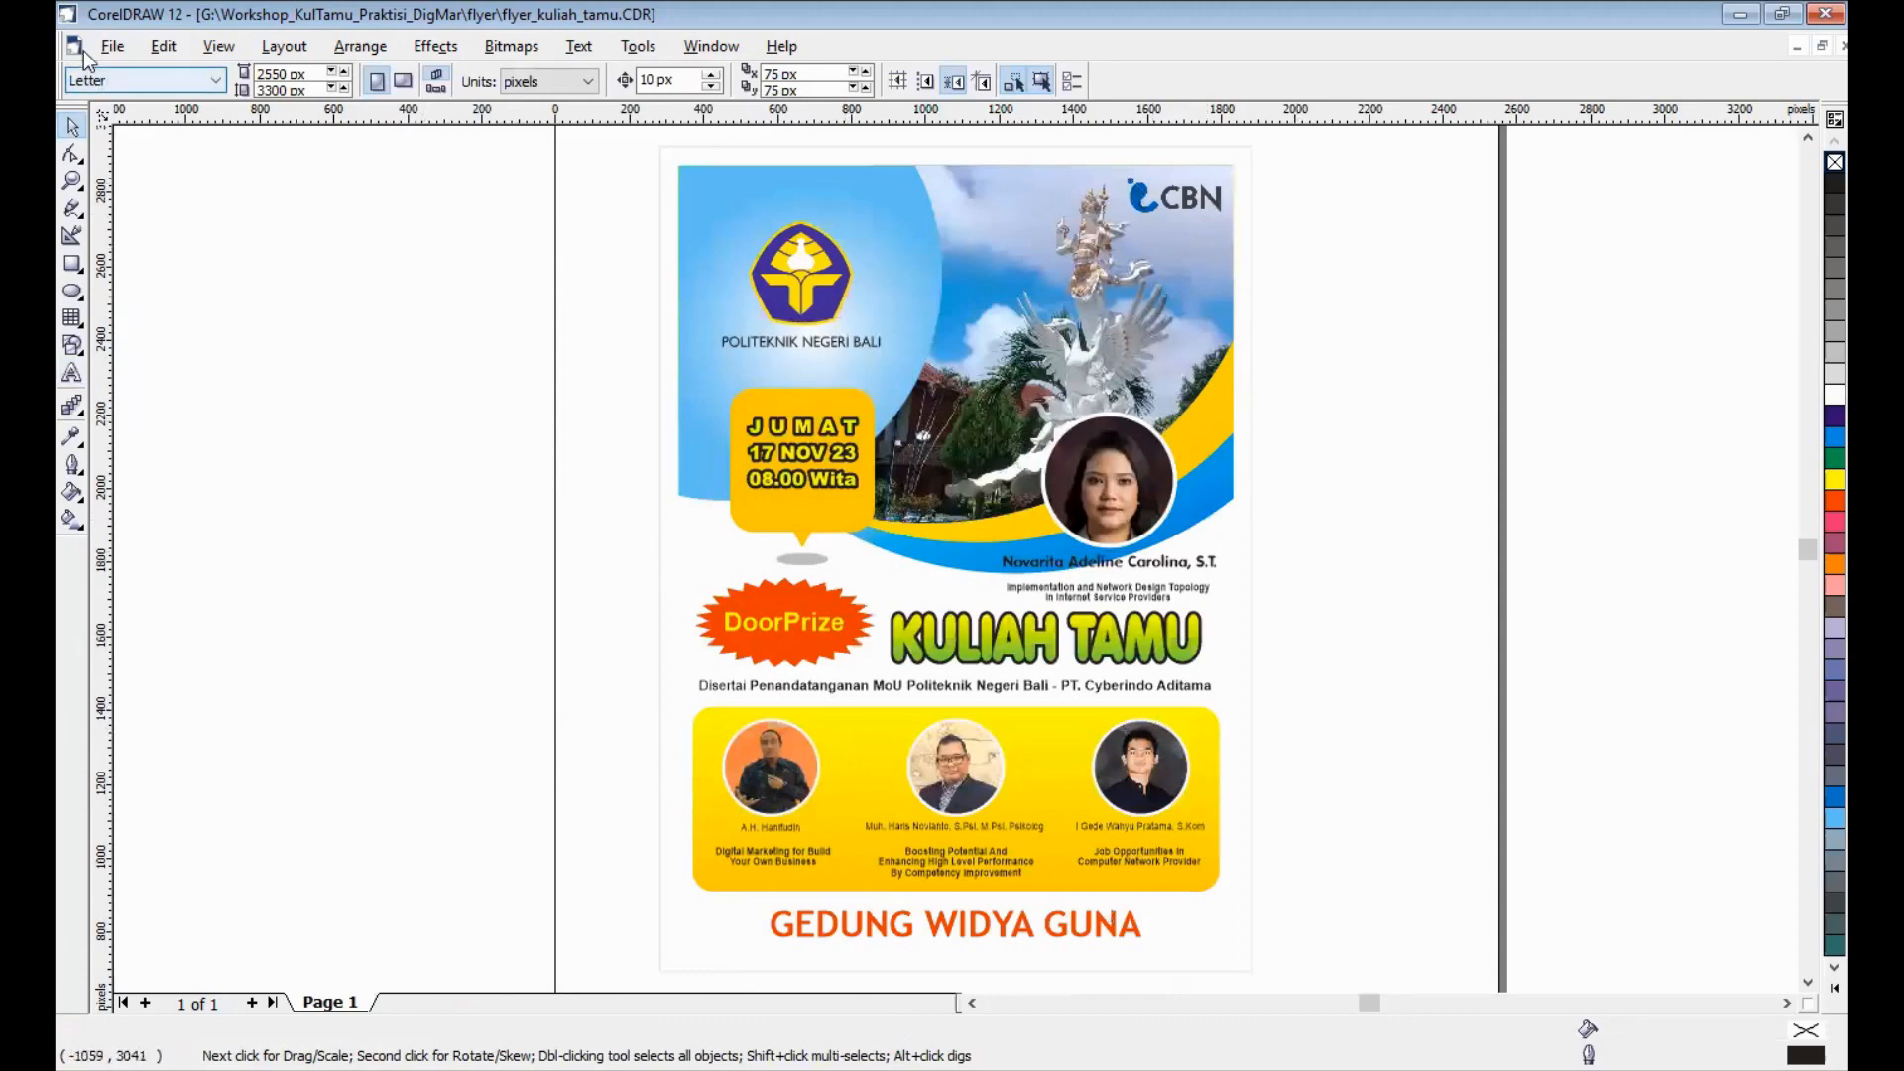
Save the drawing as a new CorelDRAW file named flyer_kuliah_tamu1 in the flyer folder.
{"action": "key", "text": "alt+f"}
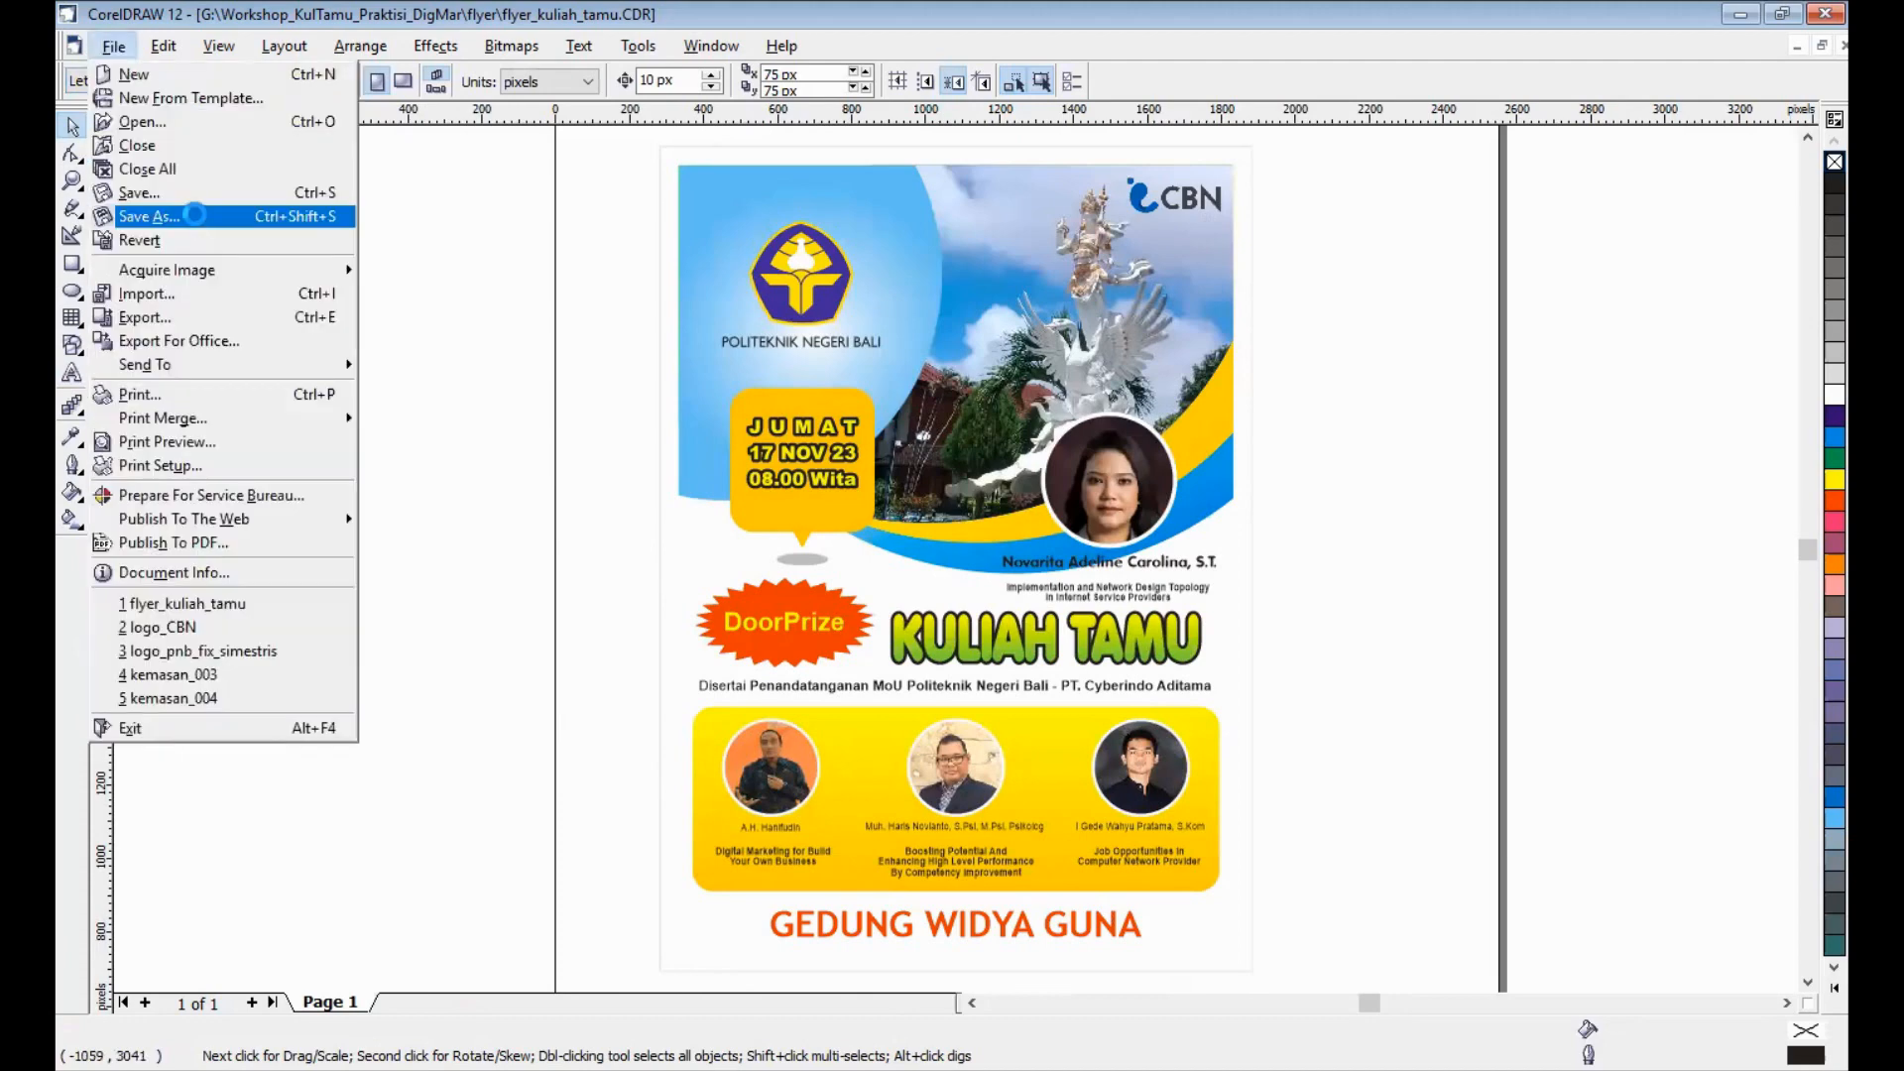
{"action": "left_click", "coordinate": [194, 214]}
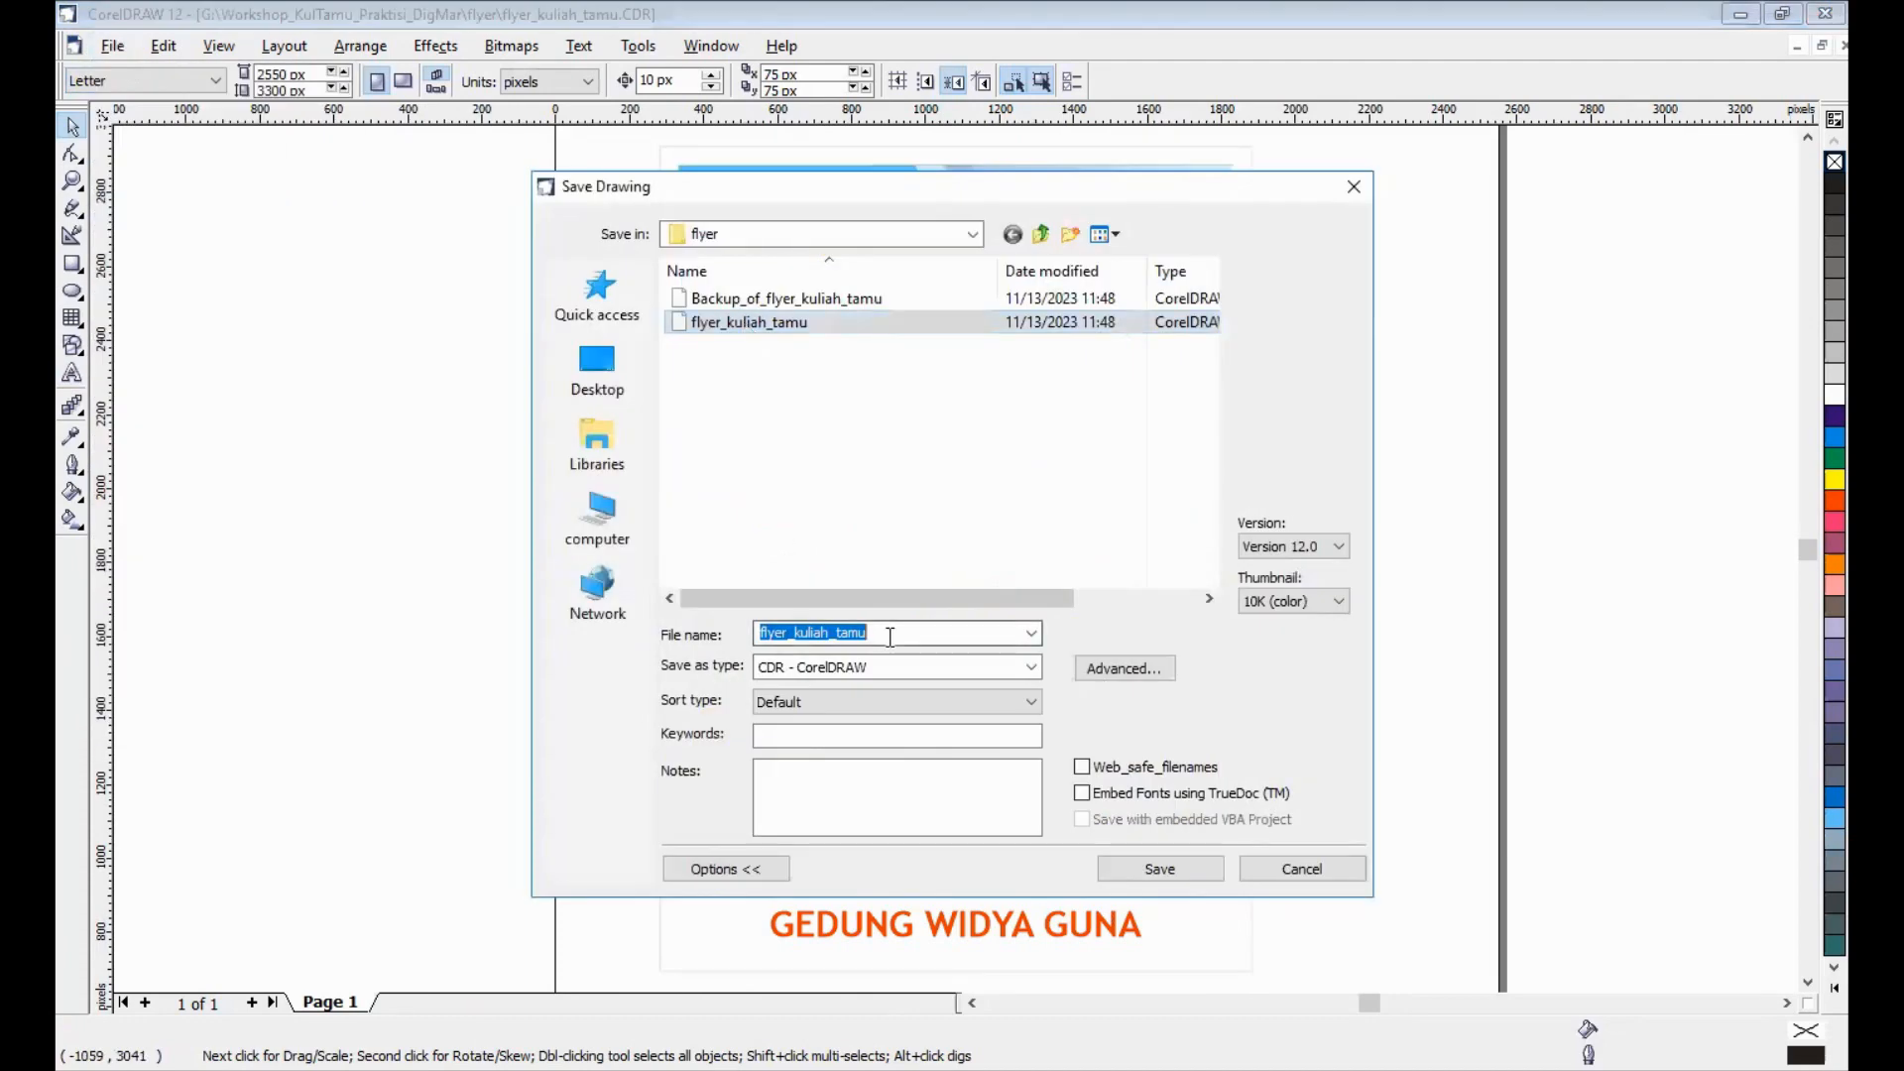
{"action": "left_click", "coordinate": [902, 631]}
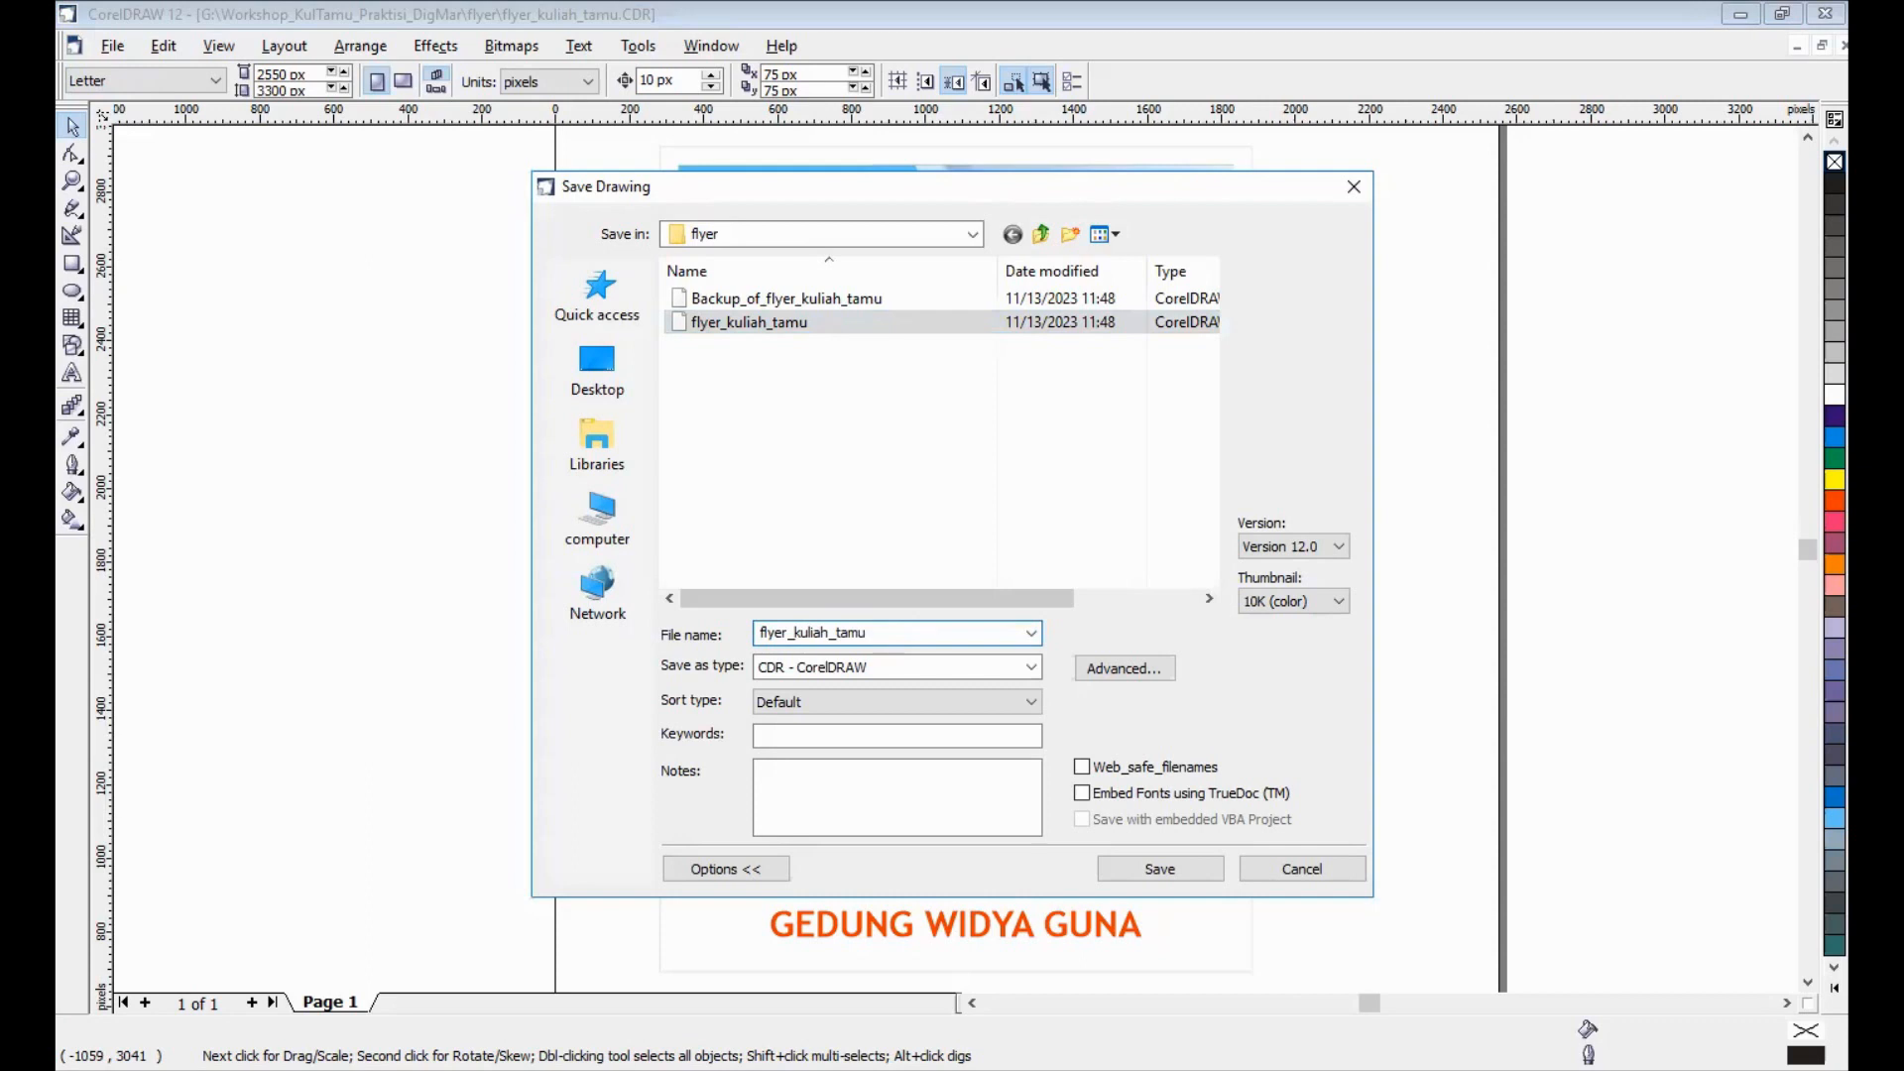
{"action": "type", "text": "1"}
{"action": "left_click", "coordinate": [1169, 867]}
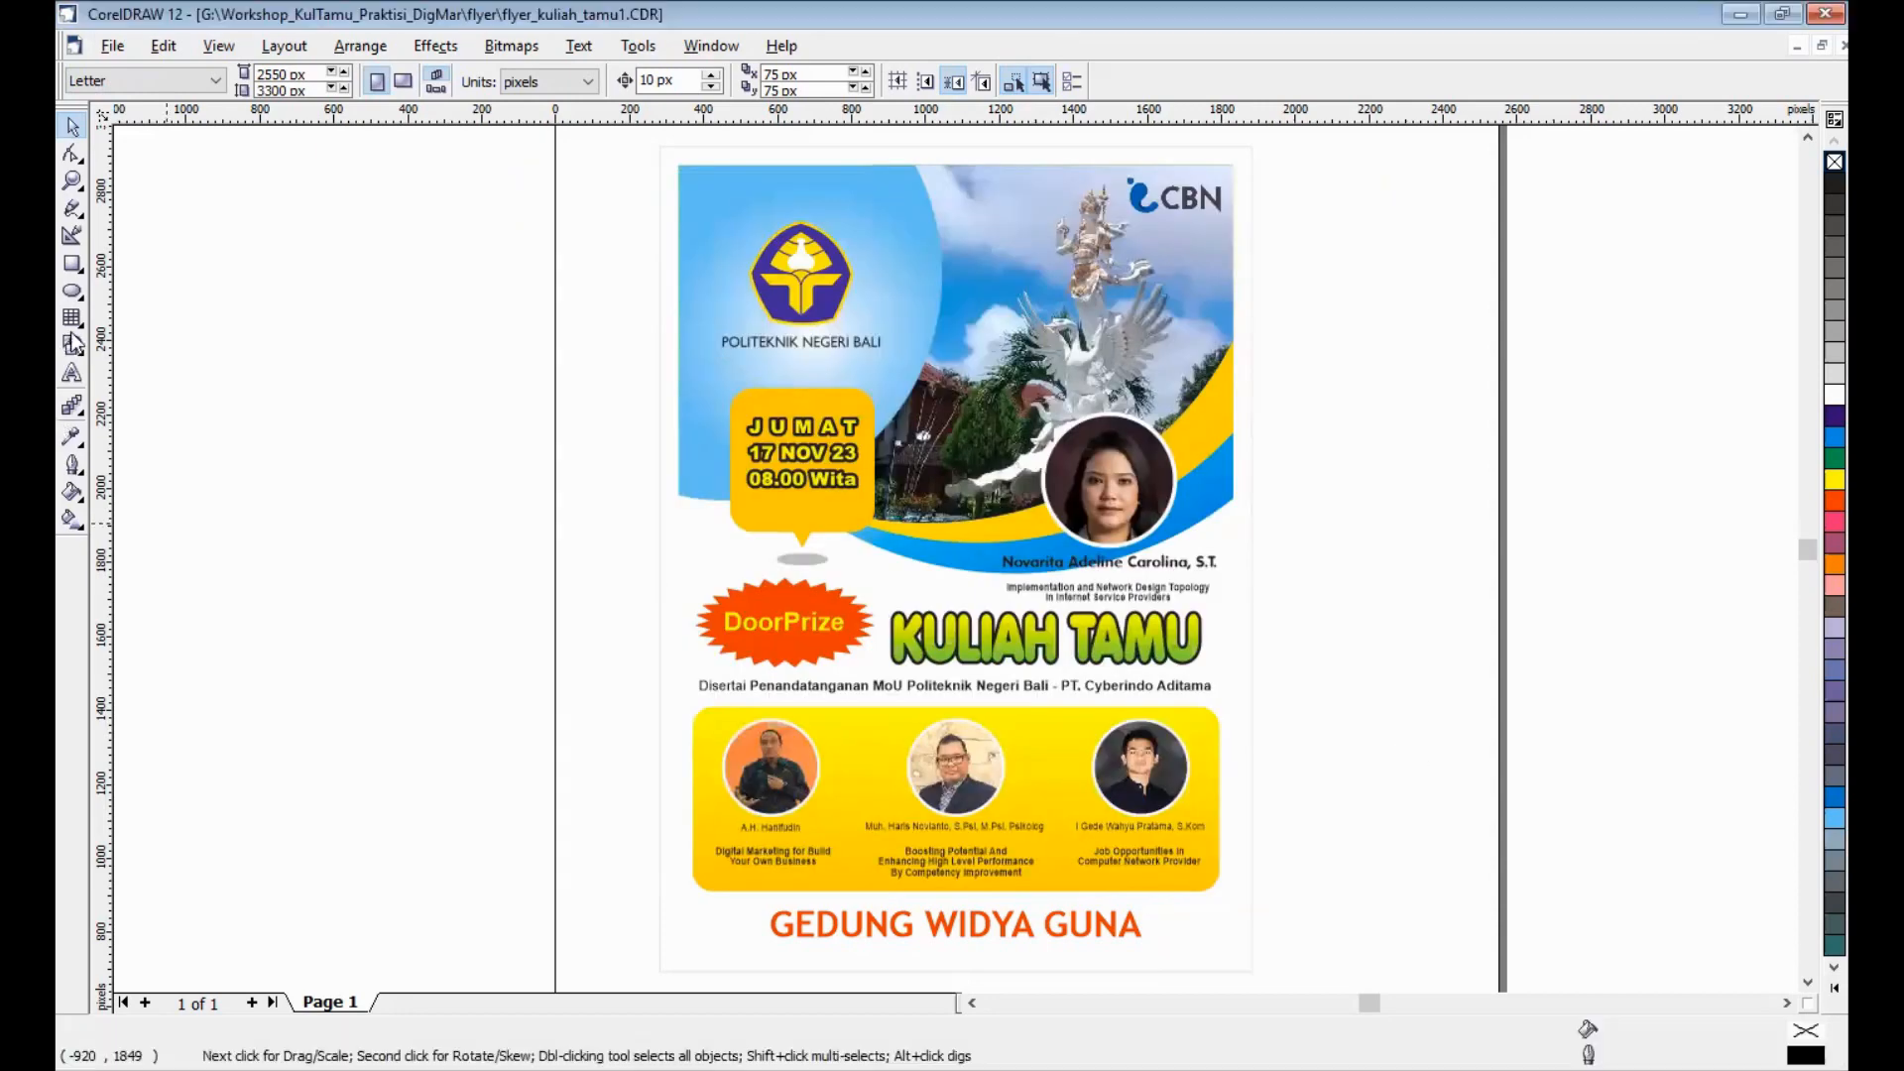
Add two-line artistic text reading "BIDANG" and "TEKNOLOGI INFORMASI" in 24 pt Arial on the empty area left of the flyer.
{"action": "left_click", "coordinate": [74, 371]}
{"action": "left_click", "coordinate": [208, 375]}
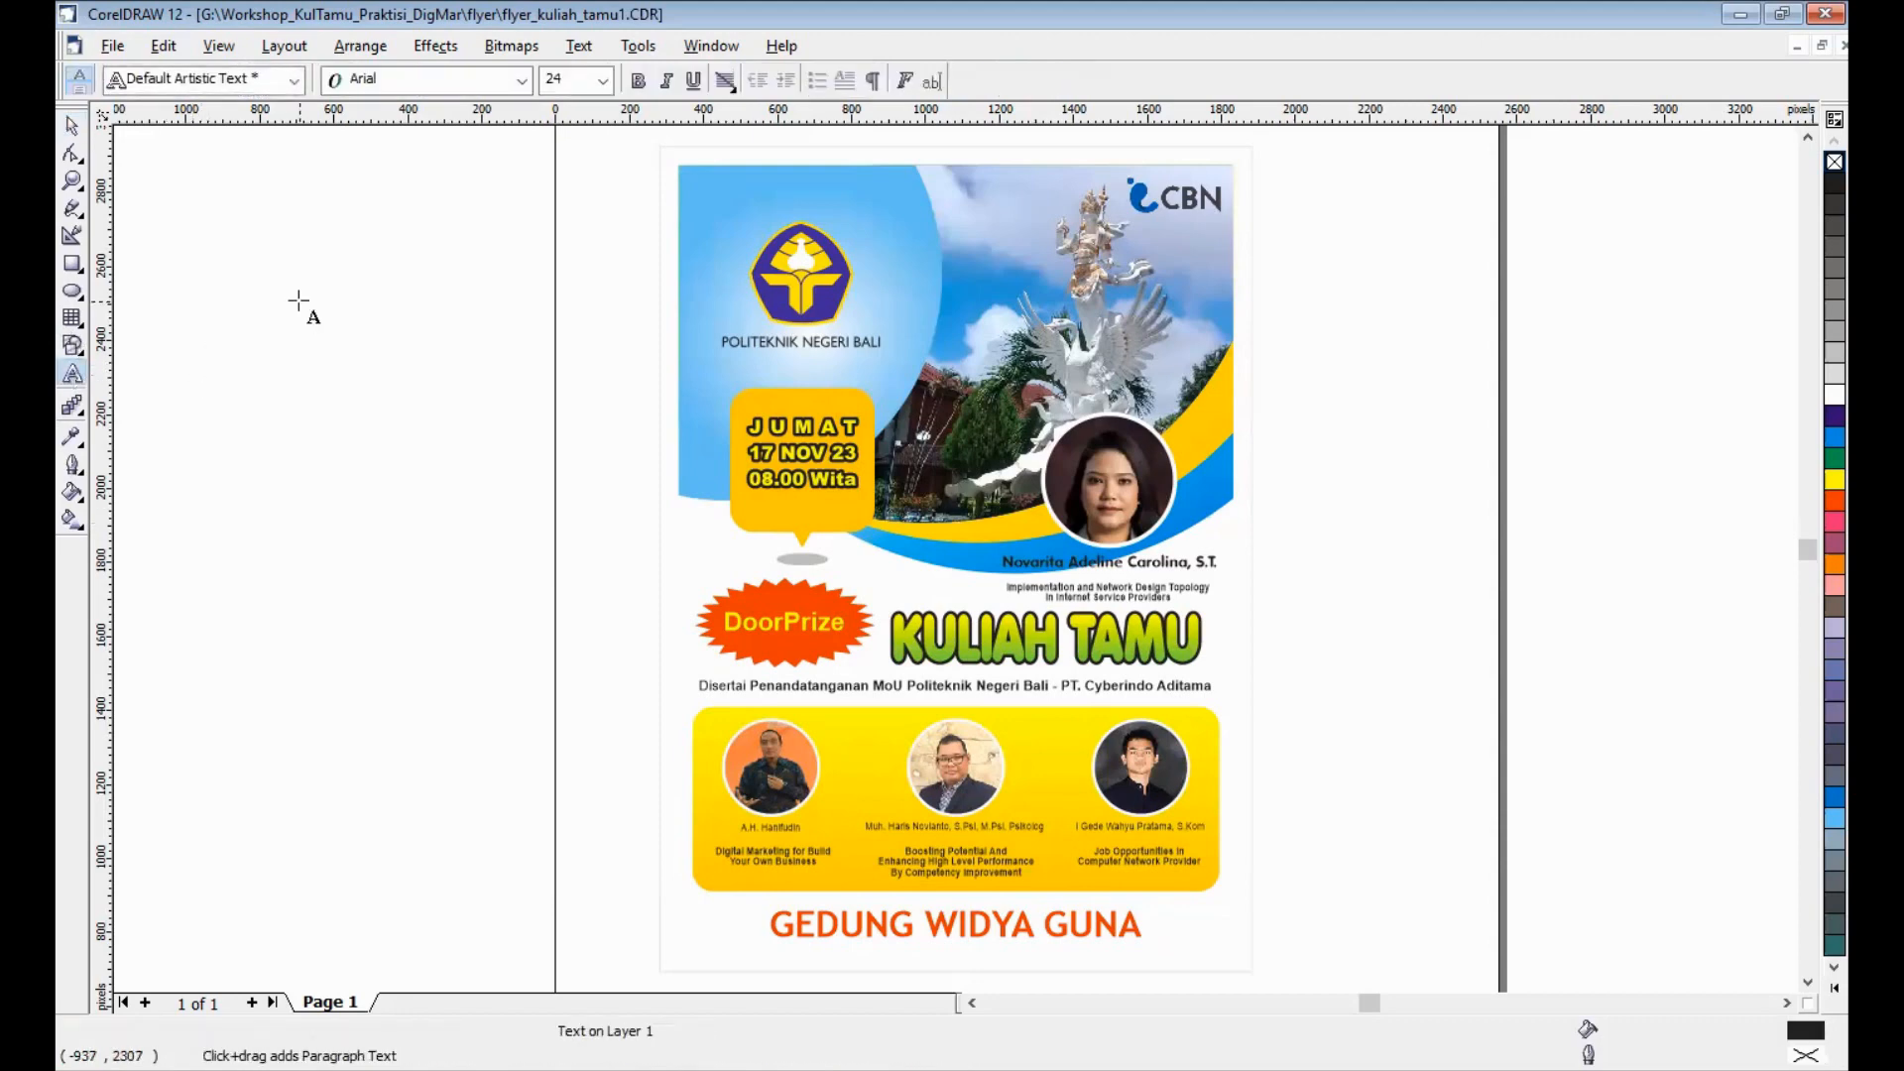
{"action": "type", "text": "Bl"}
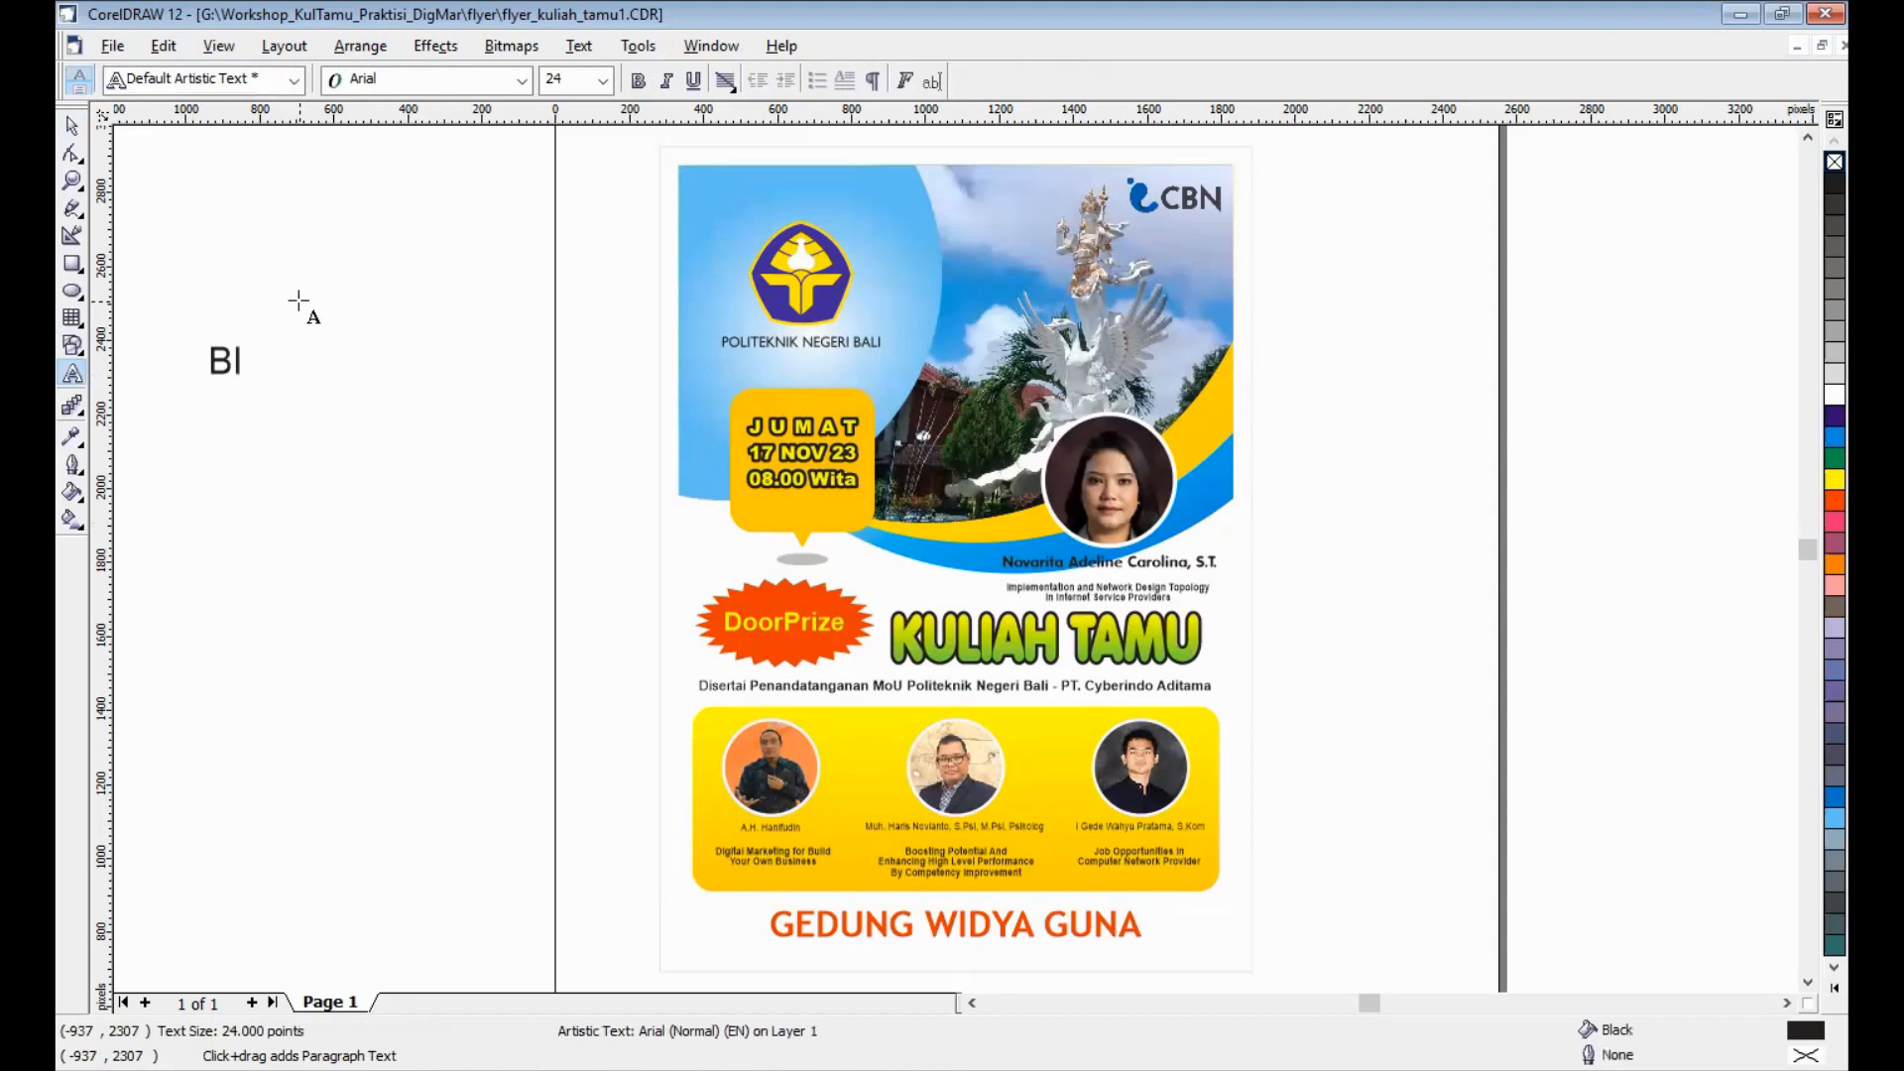
{"action": "type", "text": "DANG"}
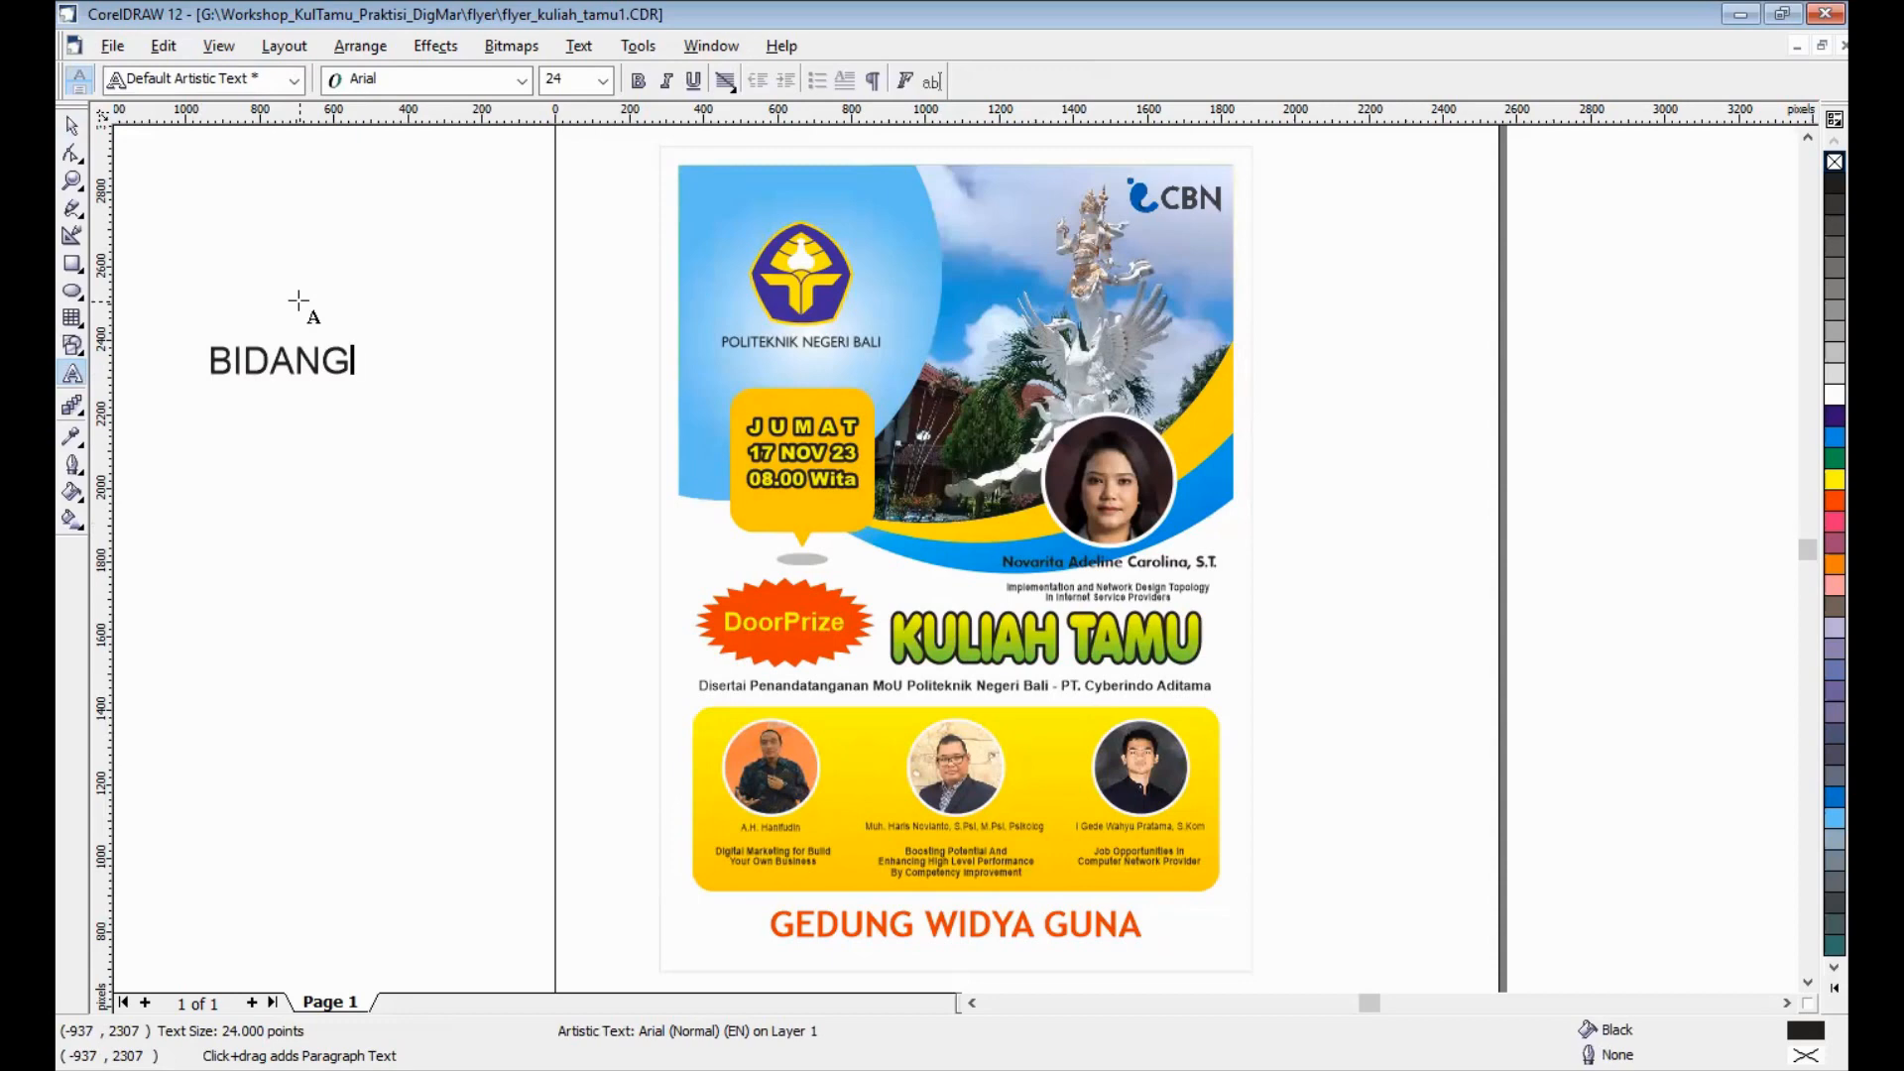
{"action": "key", "text": "Return"}
{"action": "type", "text": "TI"}
{"action": "type", "text": "EKNOL"}
{"action": "type", "text": "OGI INFORMA"}
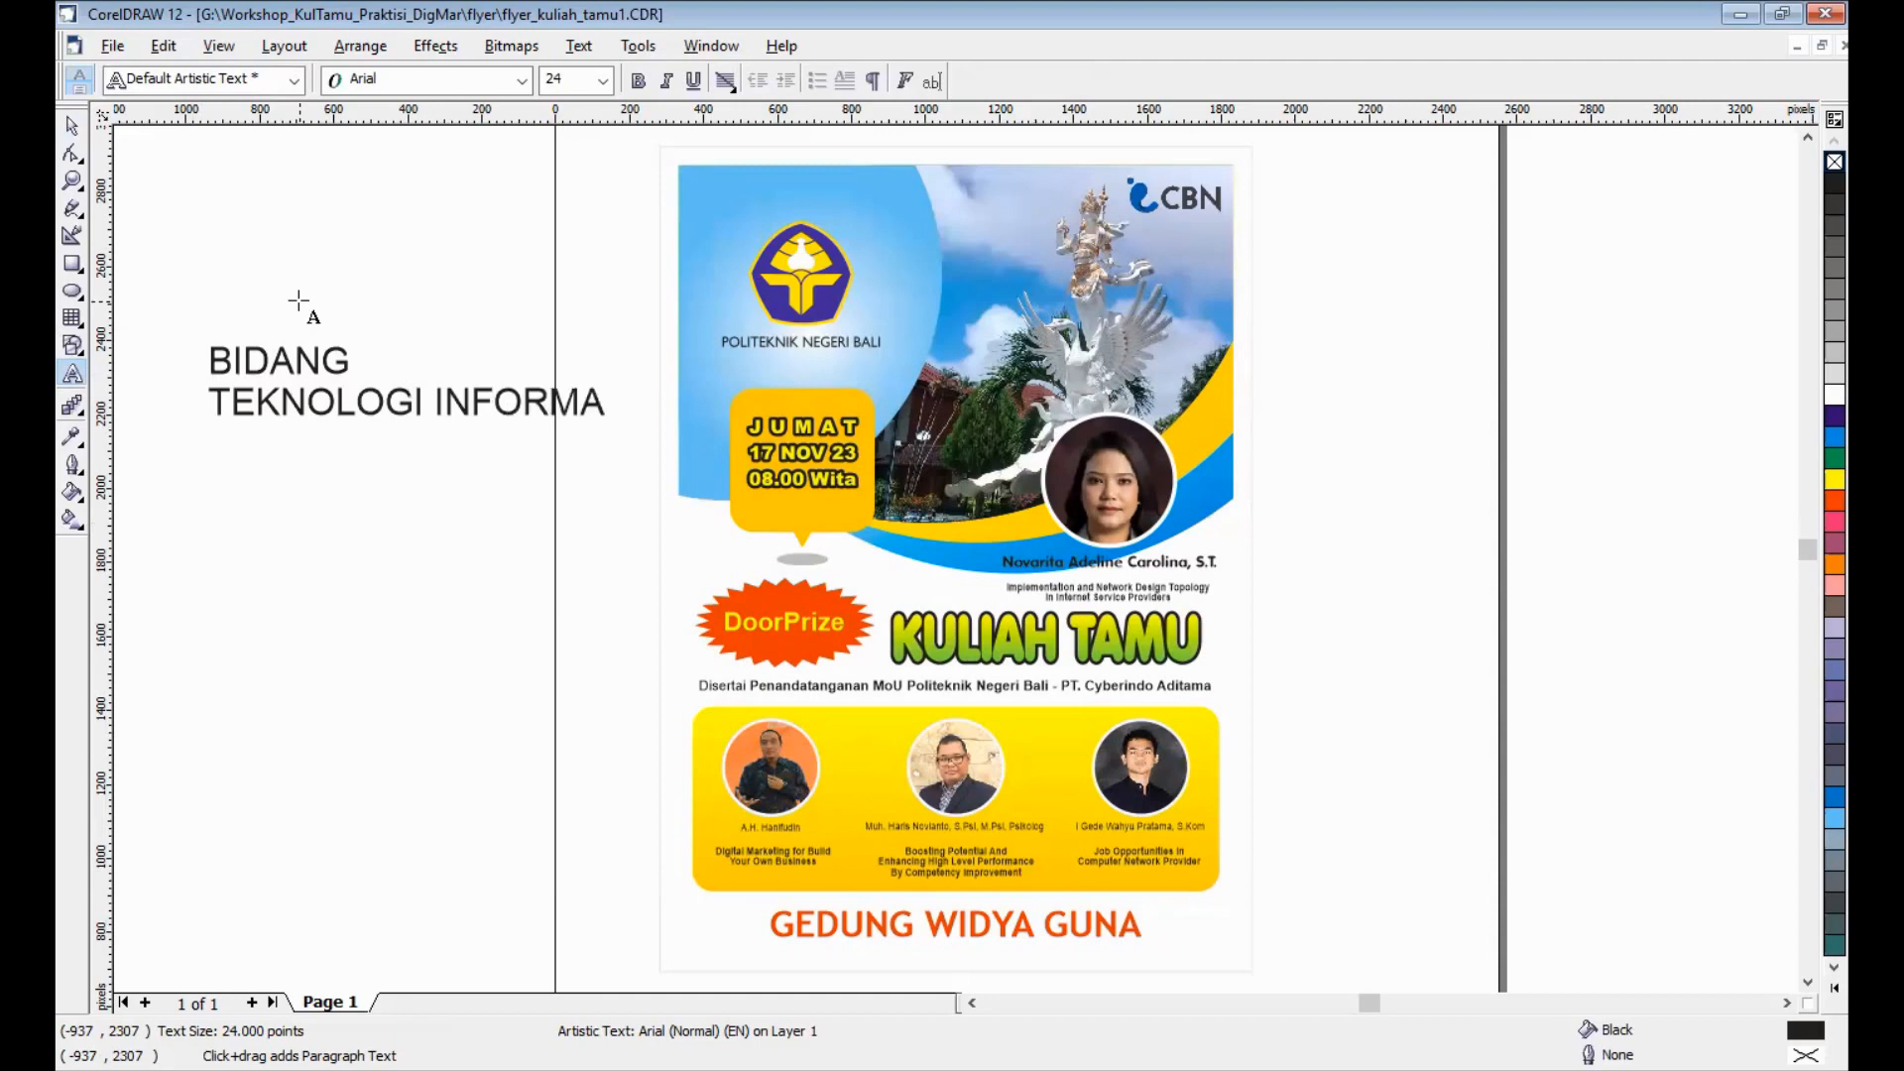
{"action": "type", "text": "SI"}
Enlarge only the word BIDANG in the new text to 48 pt.
{"action": "mouse_move", "coordinate": [349, 362]}
{"action": "left_mouse_down"}
{"action": "mouse_move", "coordinate": [212, 360]}
{"action": "mouse_move", "coordinate": [358, 359]}
{"action": "left_mouse_up"}
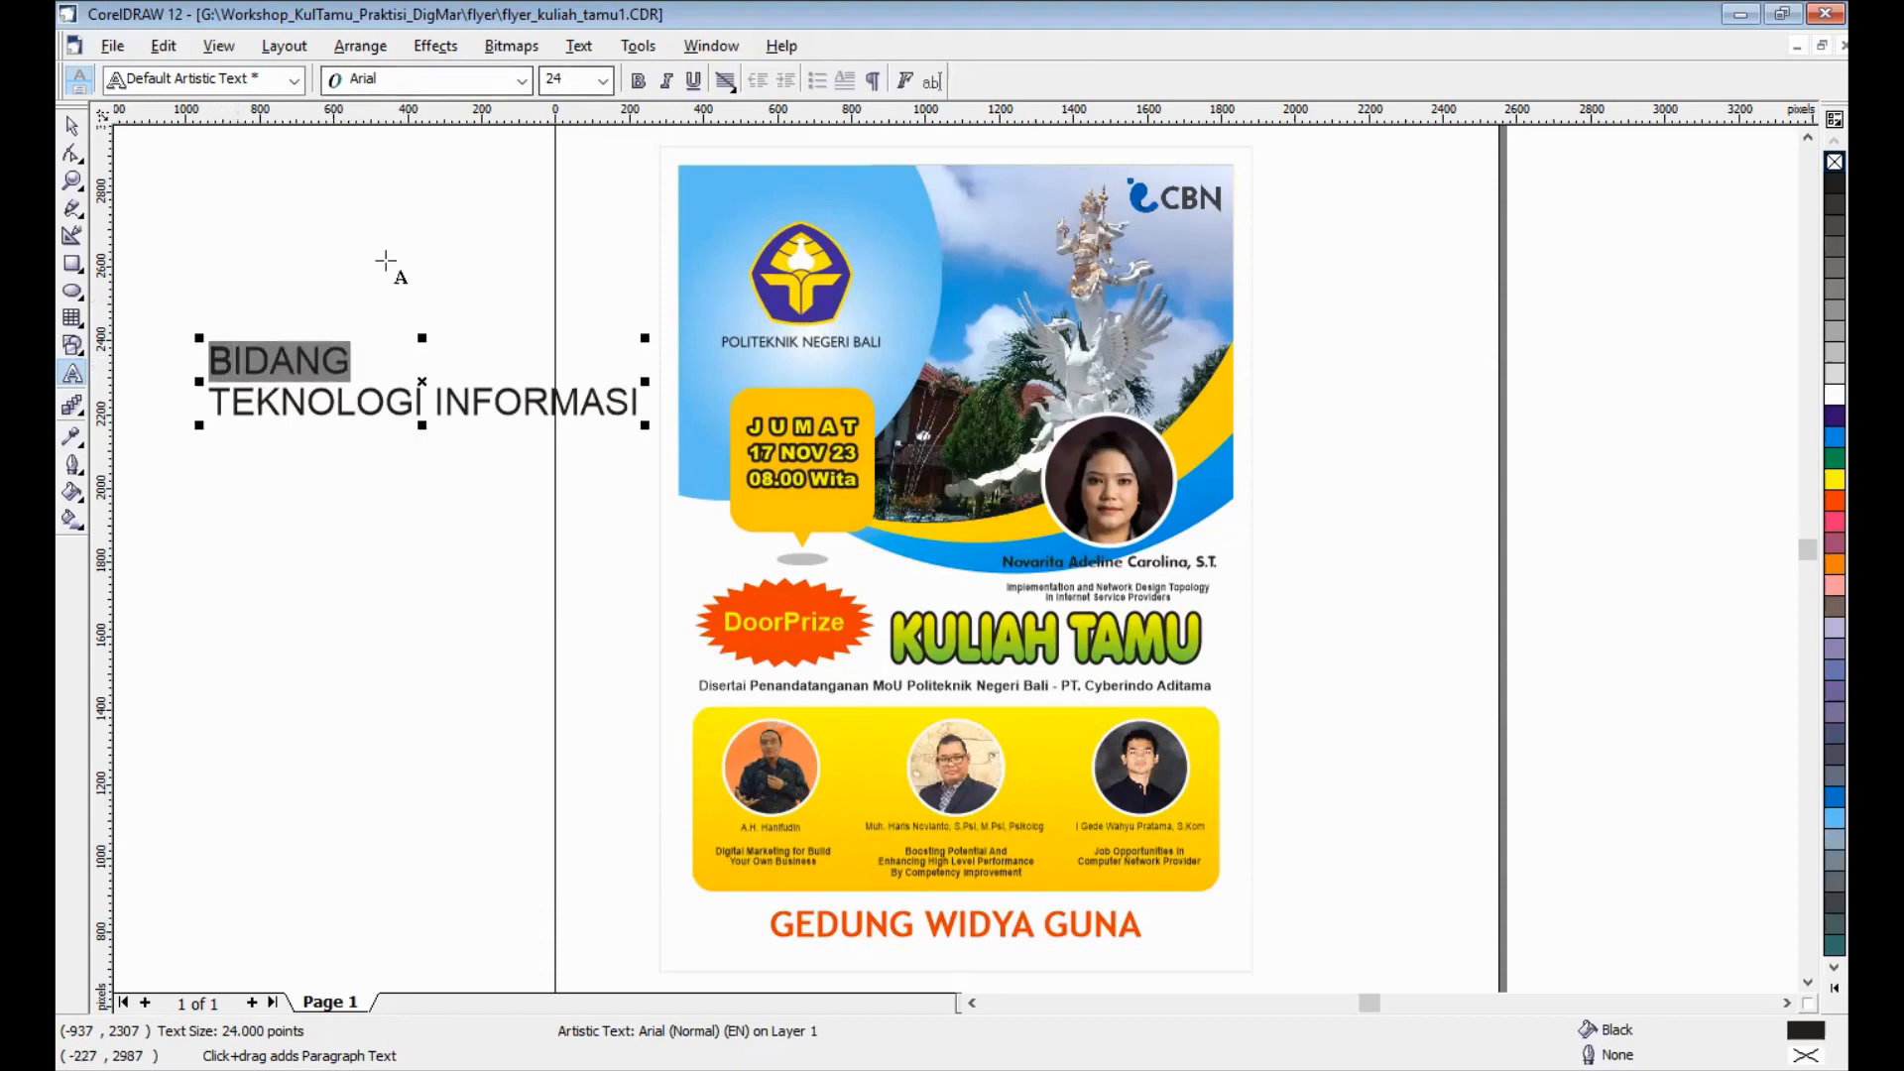
{"action": "left_click", "coordinate": [602, 80]}
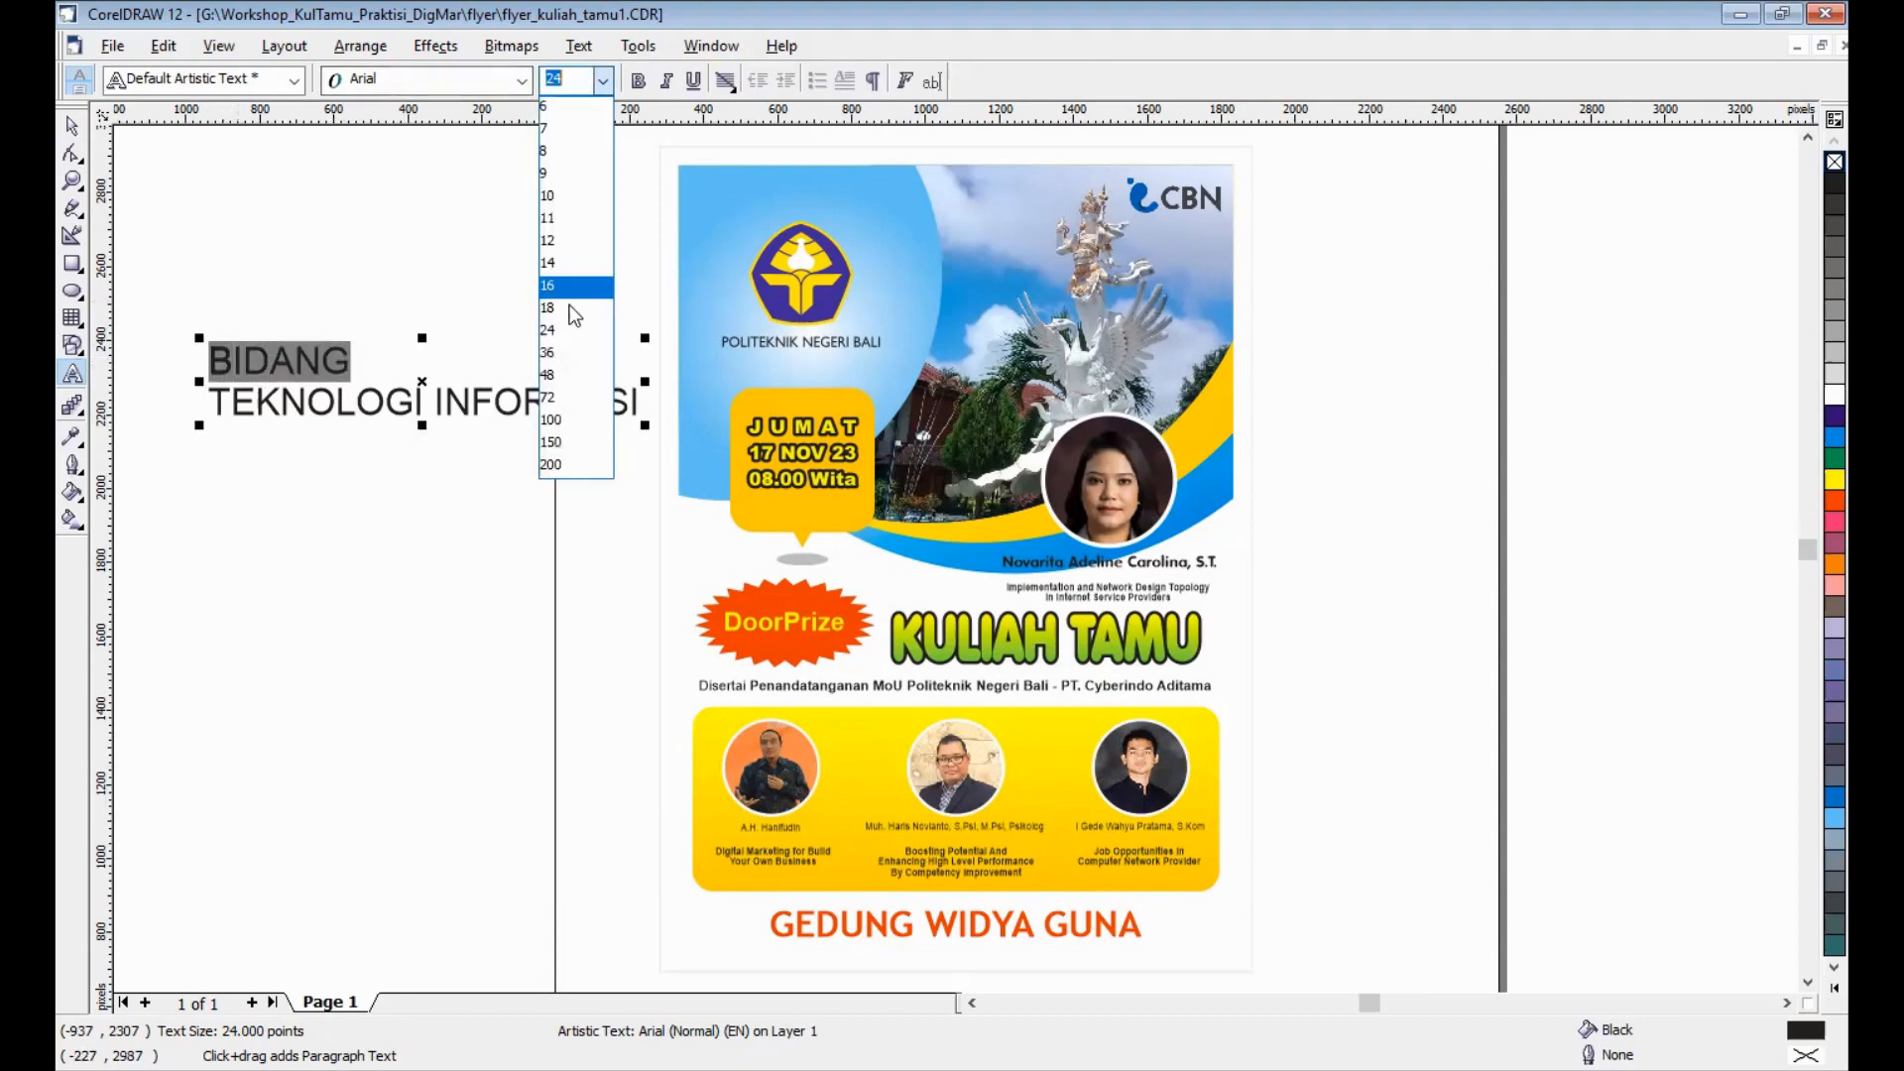
{"action": "left_click", "coordinate": [560, 358]}
{"action": "left_click", "coordinate": [602, 81]}
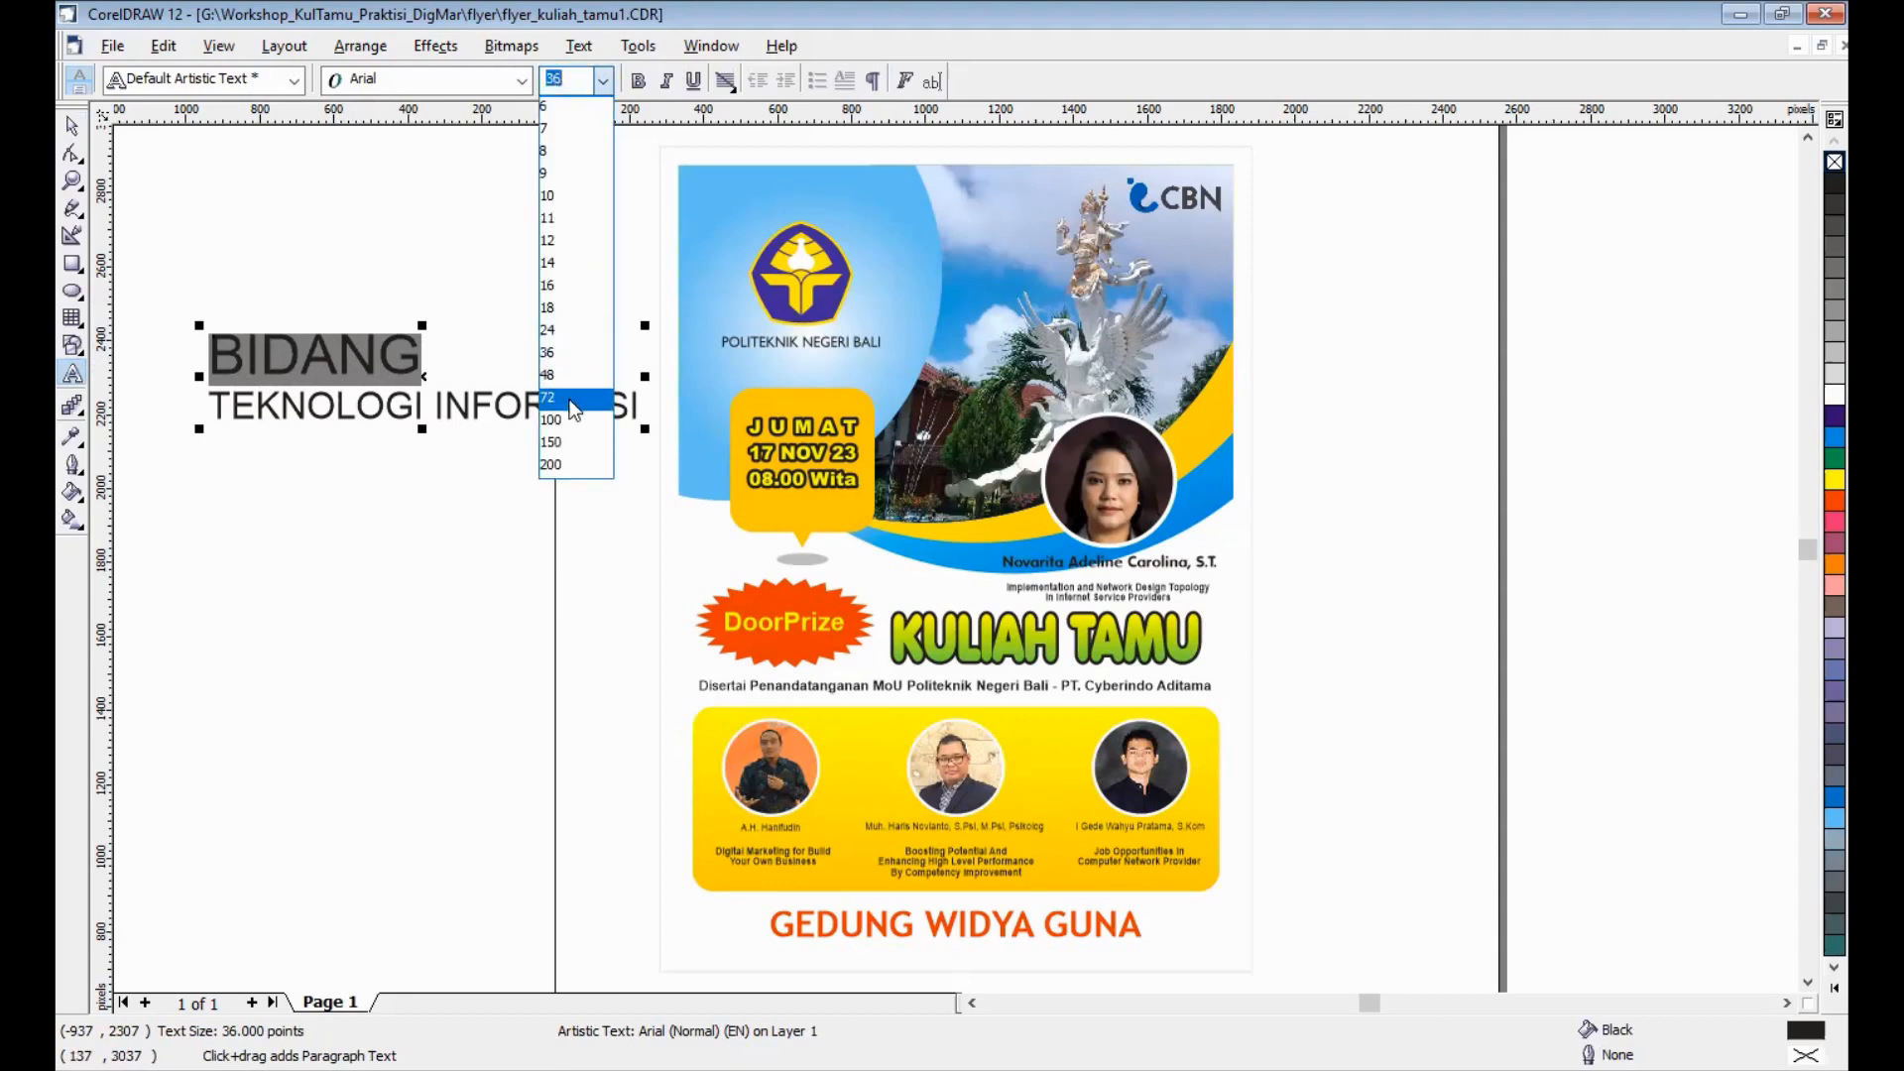
{"action": "left_click", "coordinate": [569, 378]}
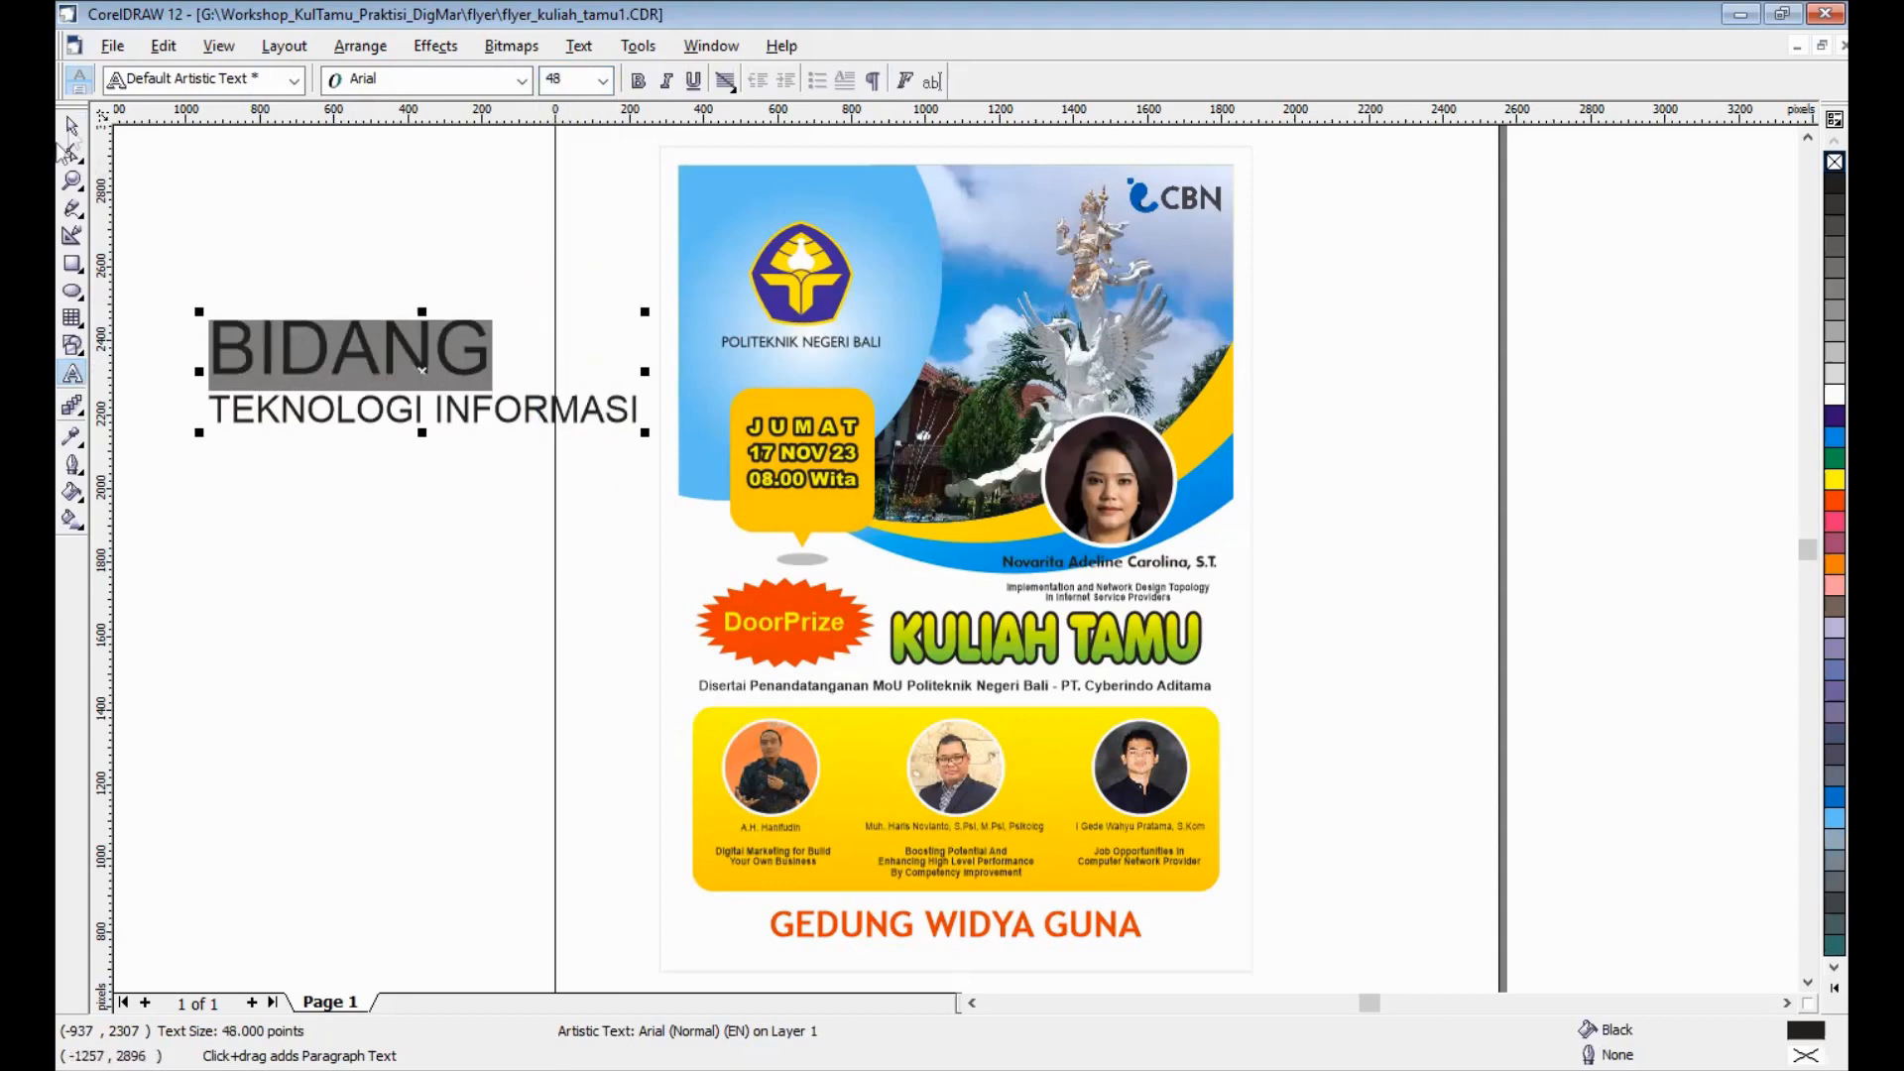
{"action": "left_click", "coordinate": [443, 265]}
{"action": "key", "text": "space"}
{"action": "left_click", "coordinate": [421, 371]}
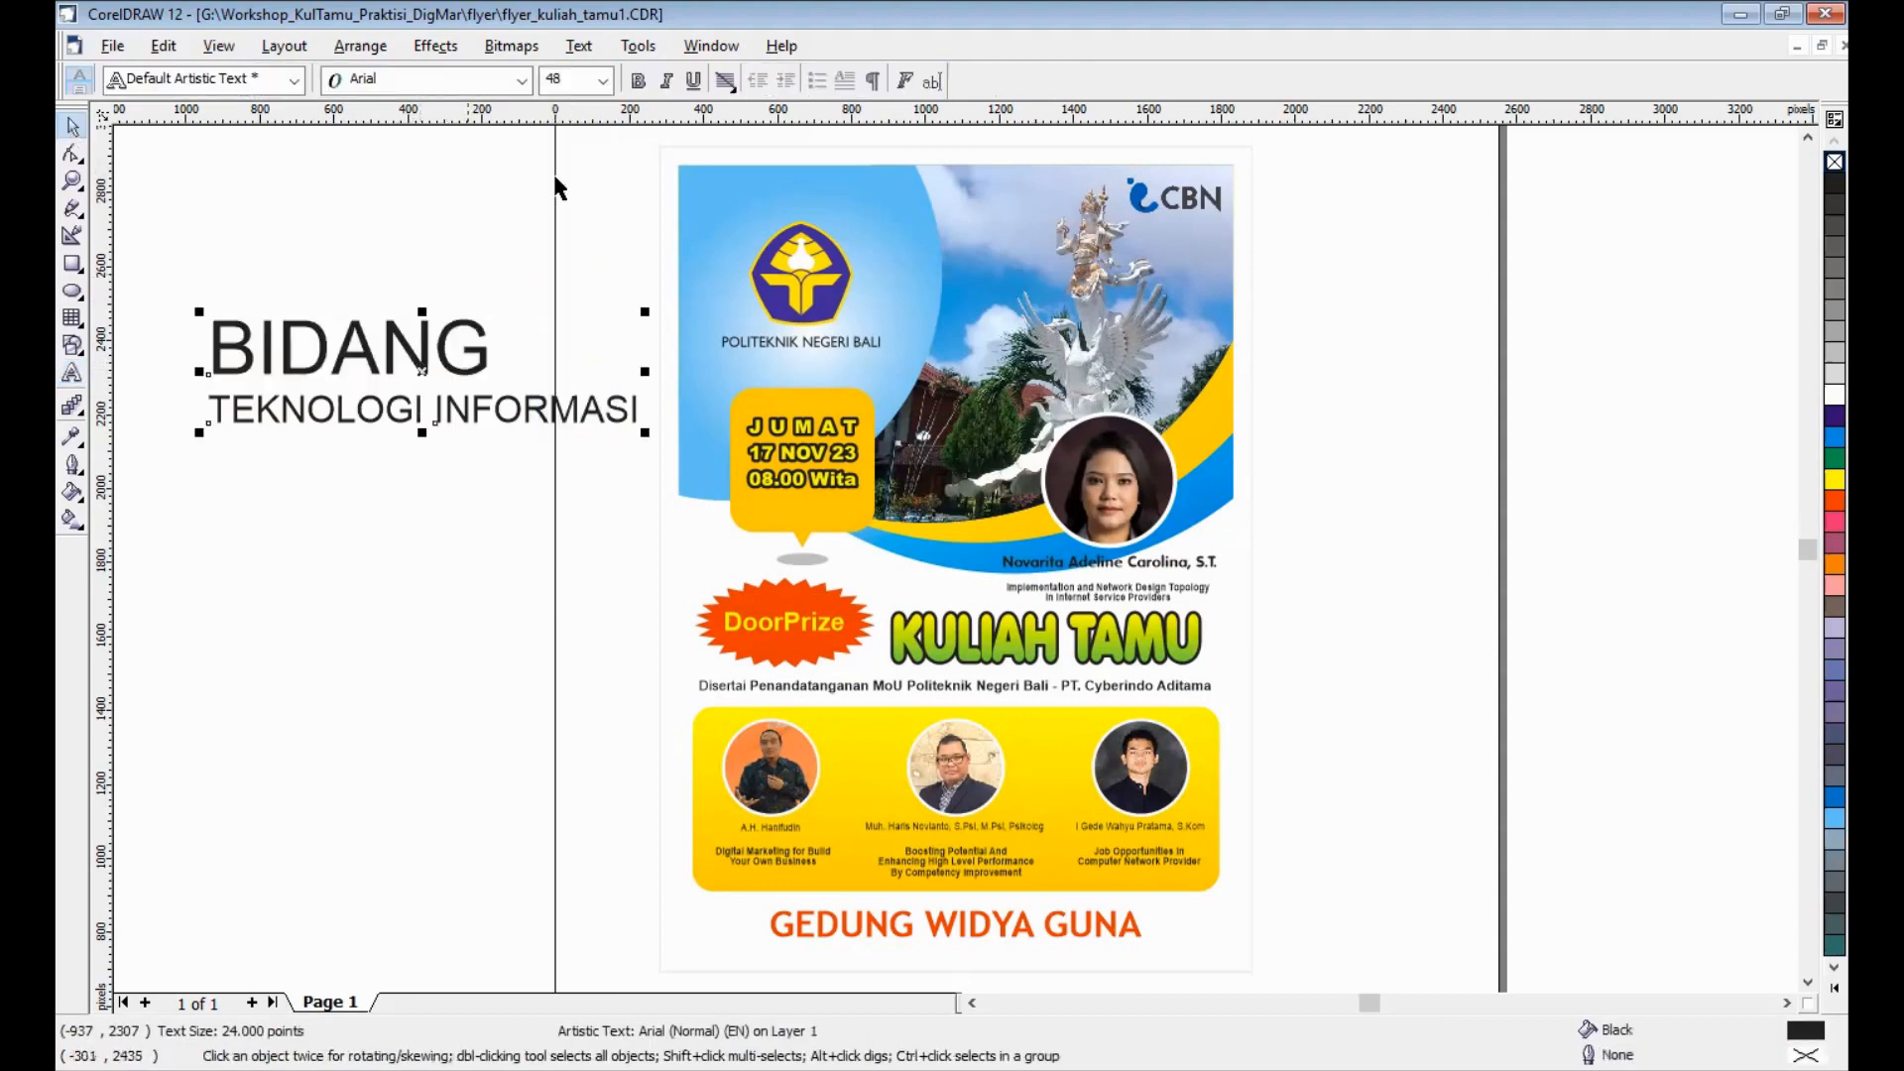
{"action": "left_click", "coordinate": [603, 81]}
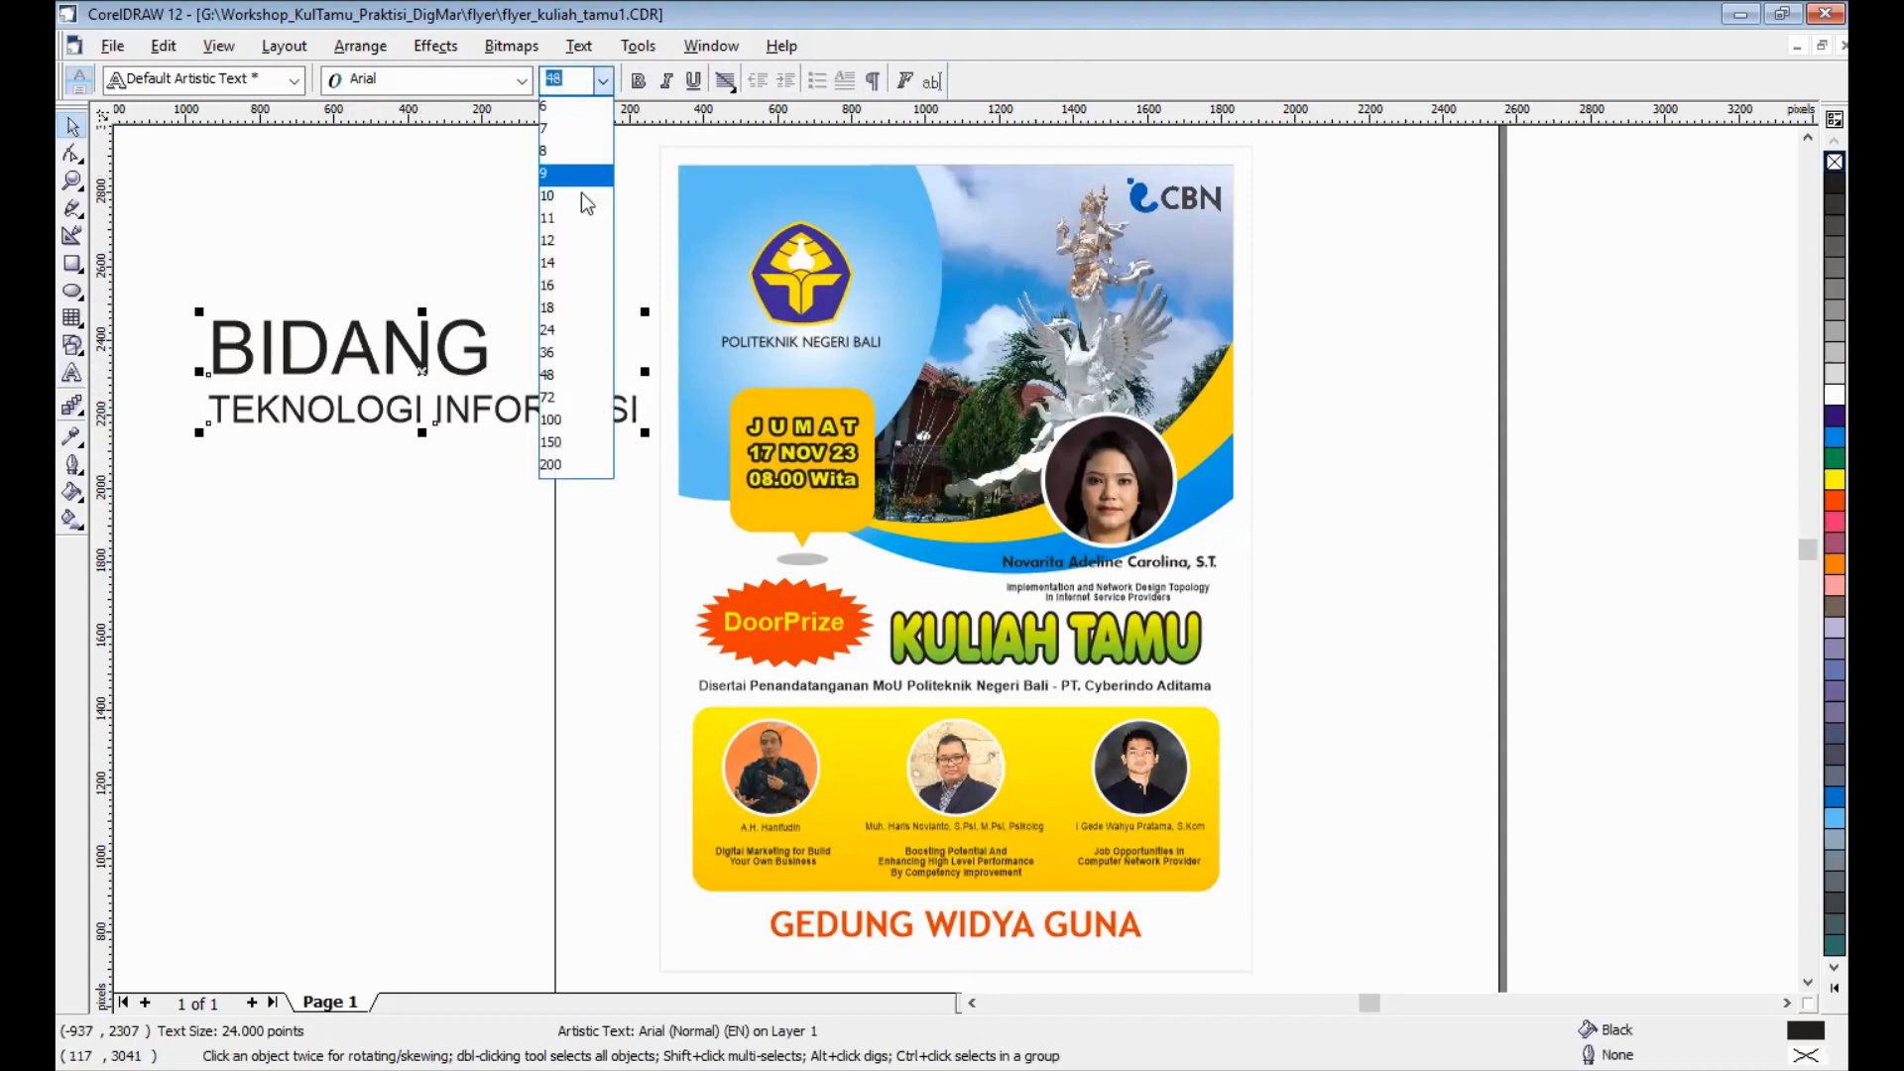
{"action": "left_click", "coordinate": [295, 335]}
{"action": "left_click", "coordinate": [243, 306]}
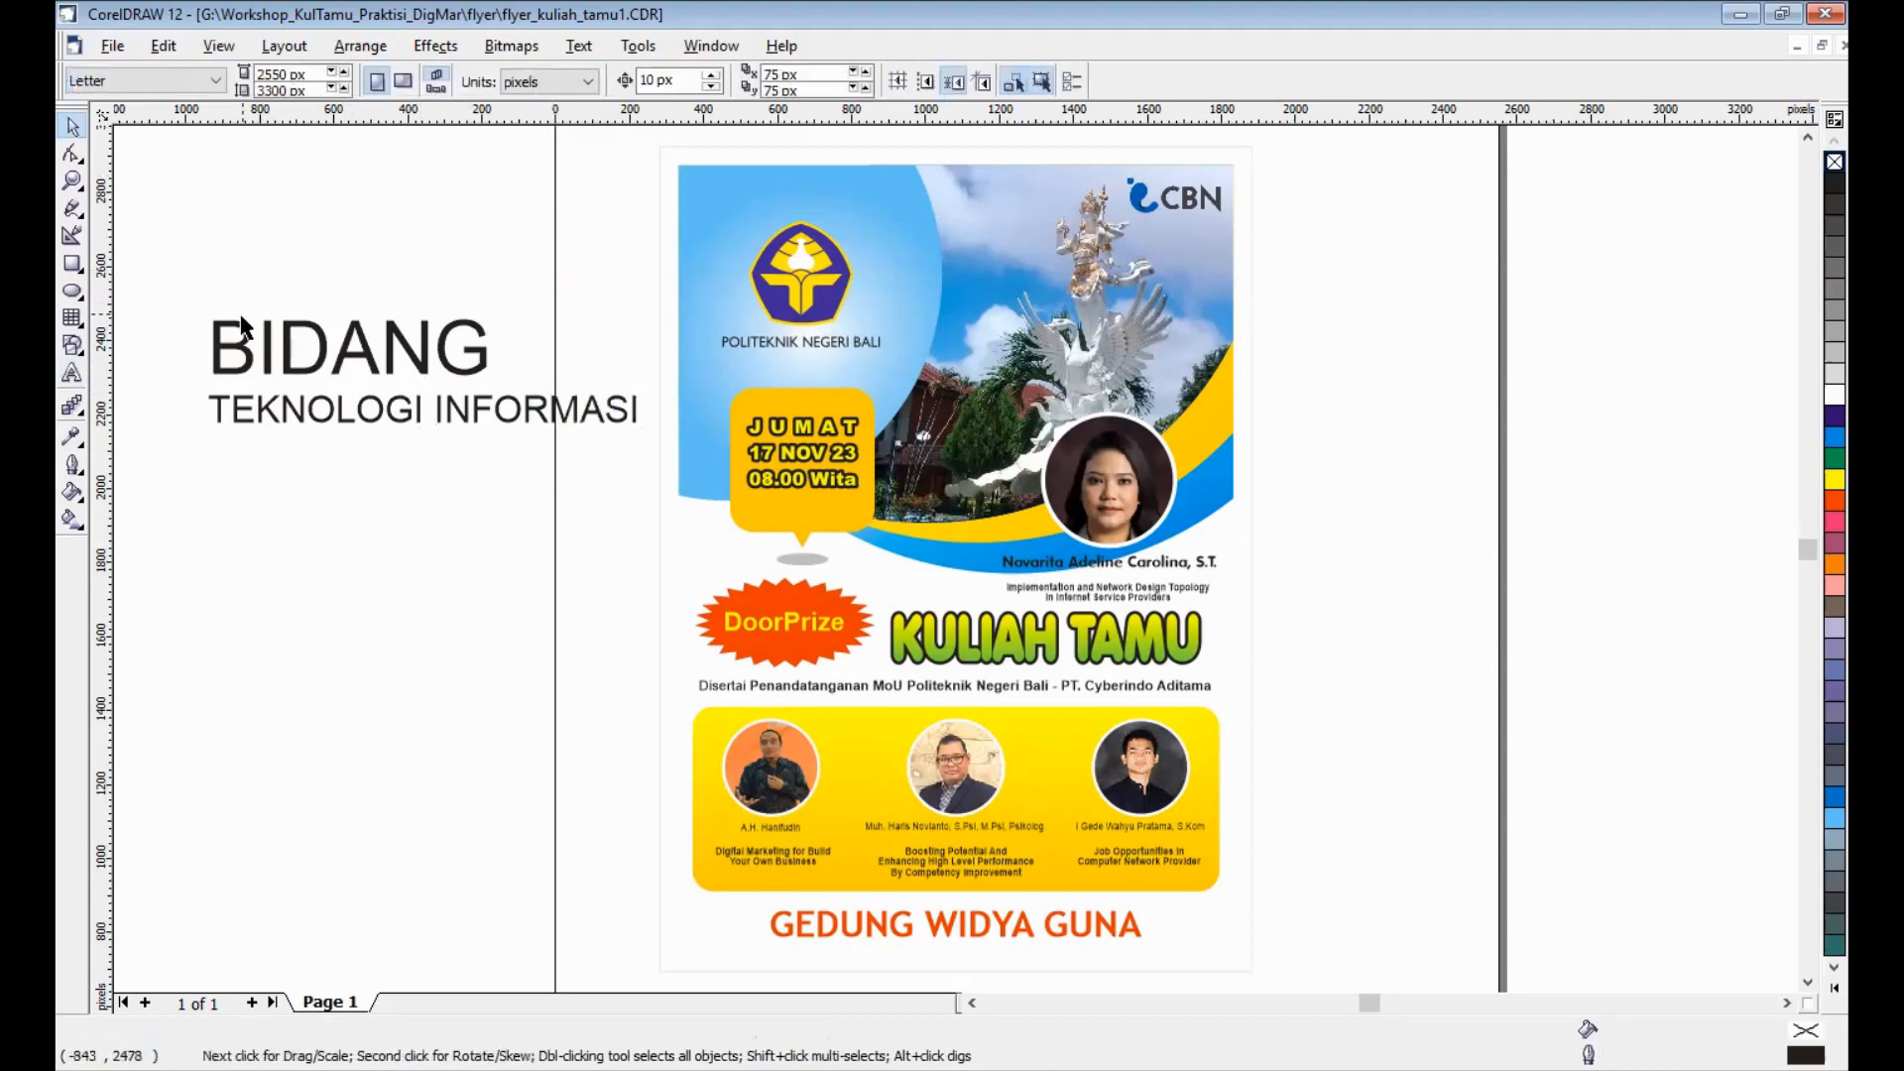
Scale the two-line text block down proportionally to about 19 pt for BIDANG and about 9.5 pt for TEKNOLOGI INFORMASI.
{"action": "left_click", "coordinate": [247, 323]}
{"action": "left_click_drag", "start_coordinate": [200, 311], "coordinate": [459, 377]}
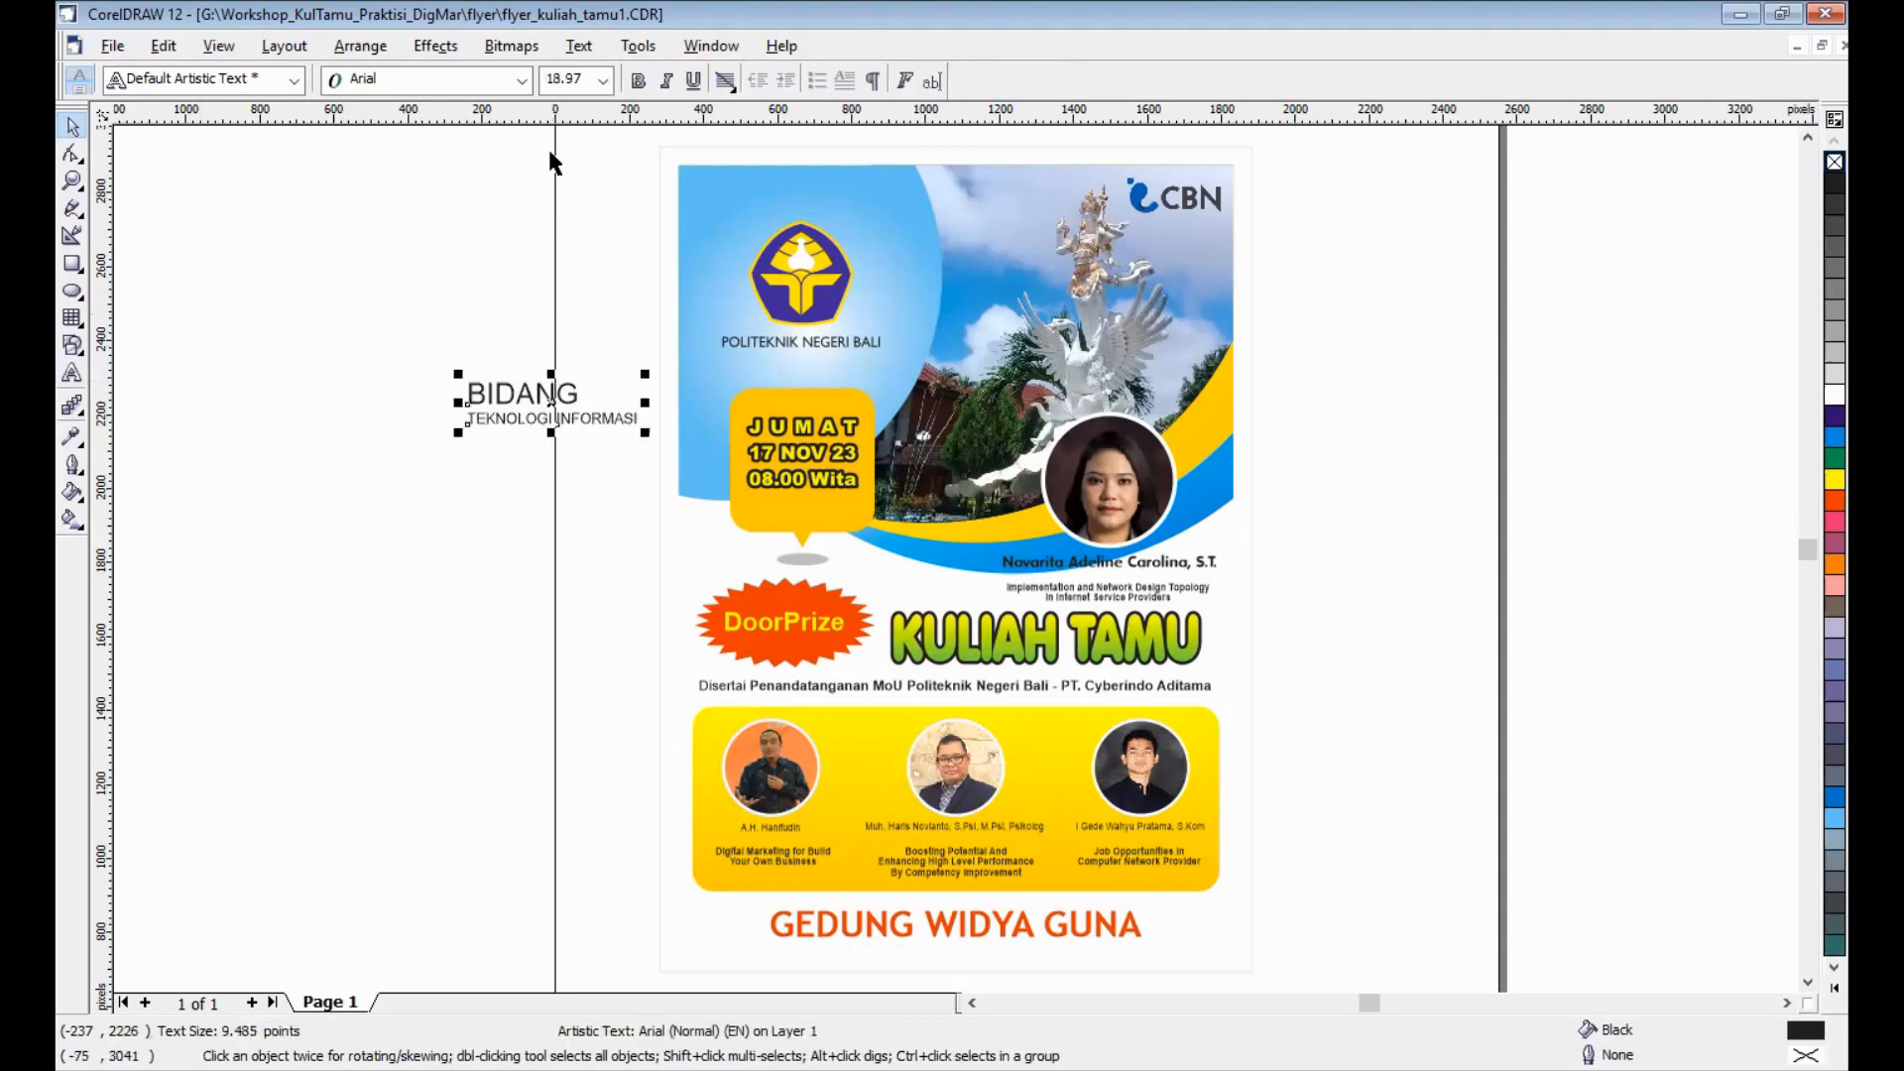
Change the BIDANG TEKNOLOGI INFORMASI text to Armstrong Extrabold and move it farther from the flyer on the empty area at its left.
{"action": "left_click", "coordinate": [522, 79]}
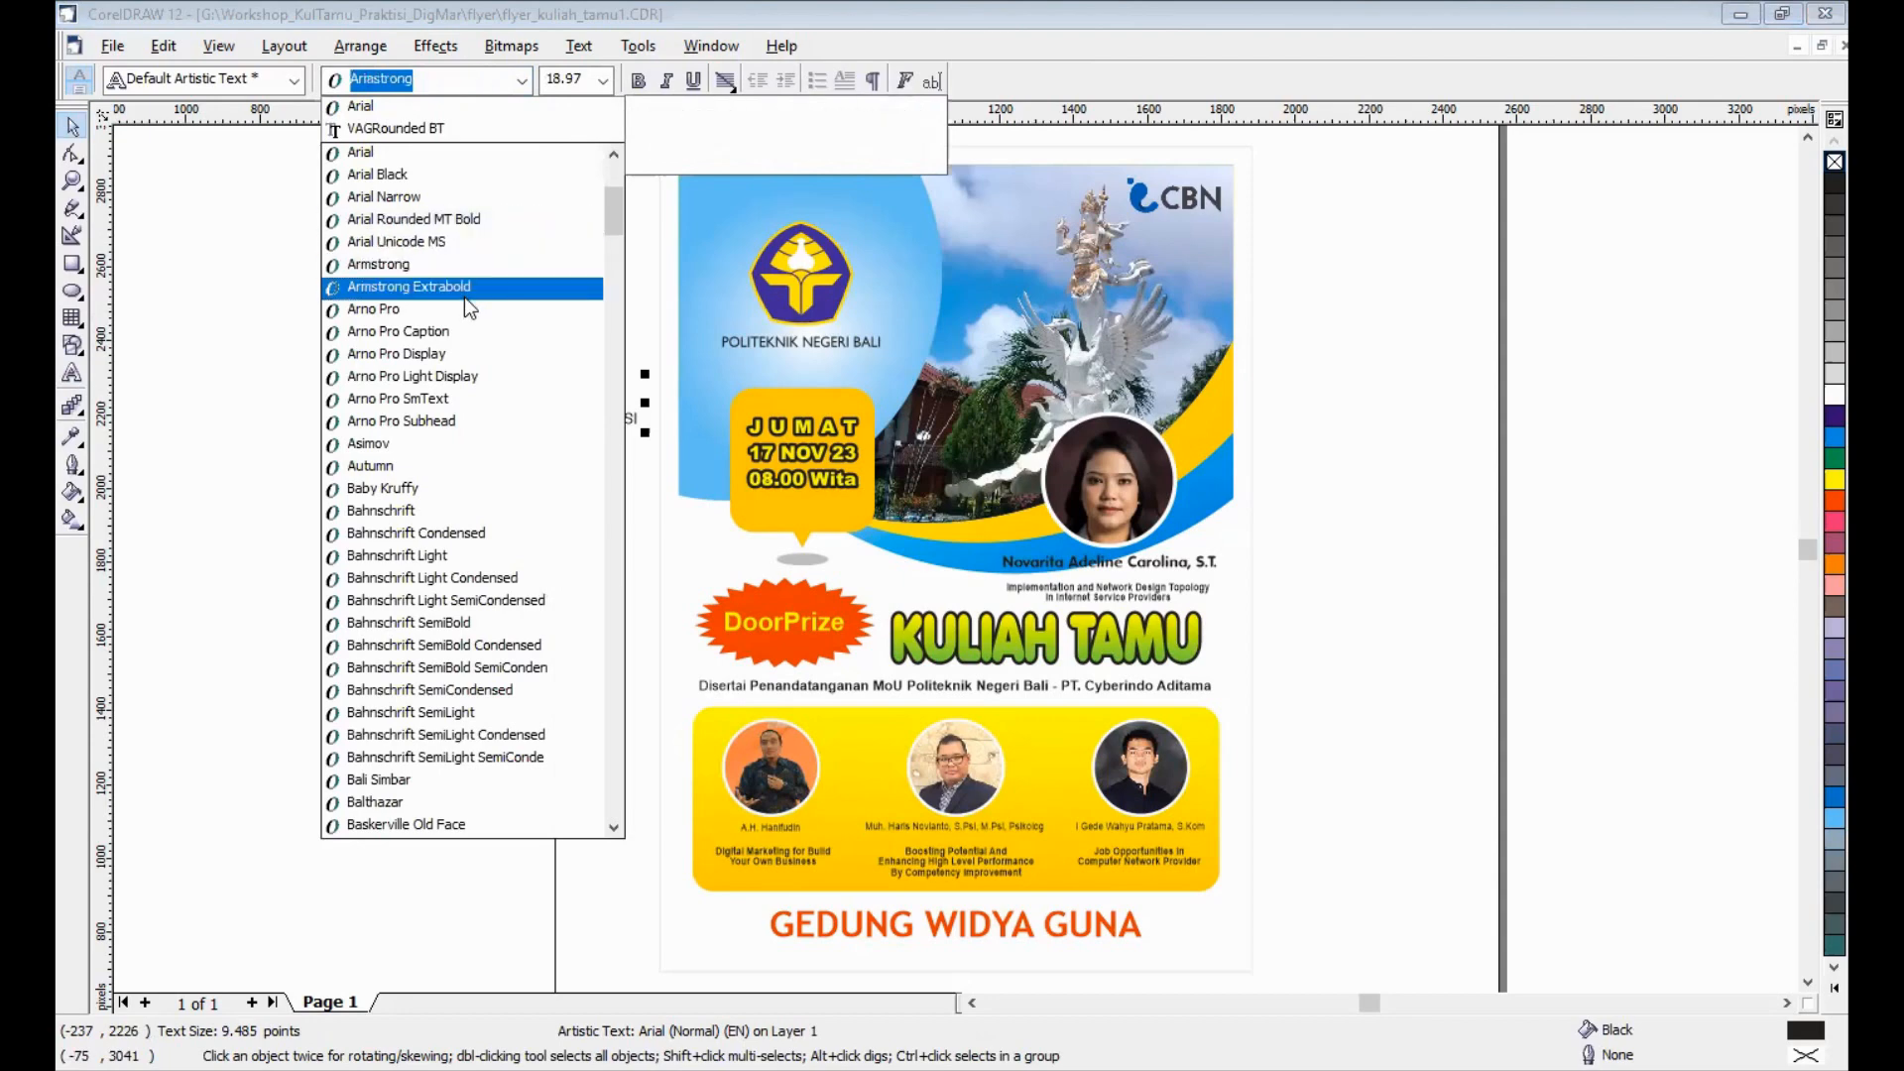
{"action": "left_click", "coordinate": [464, 296]}
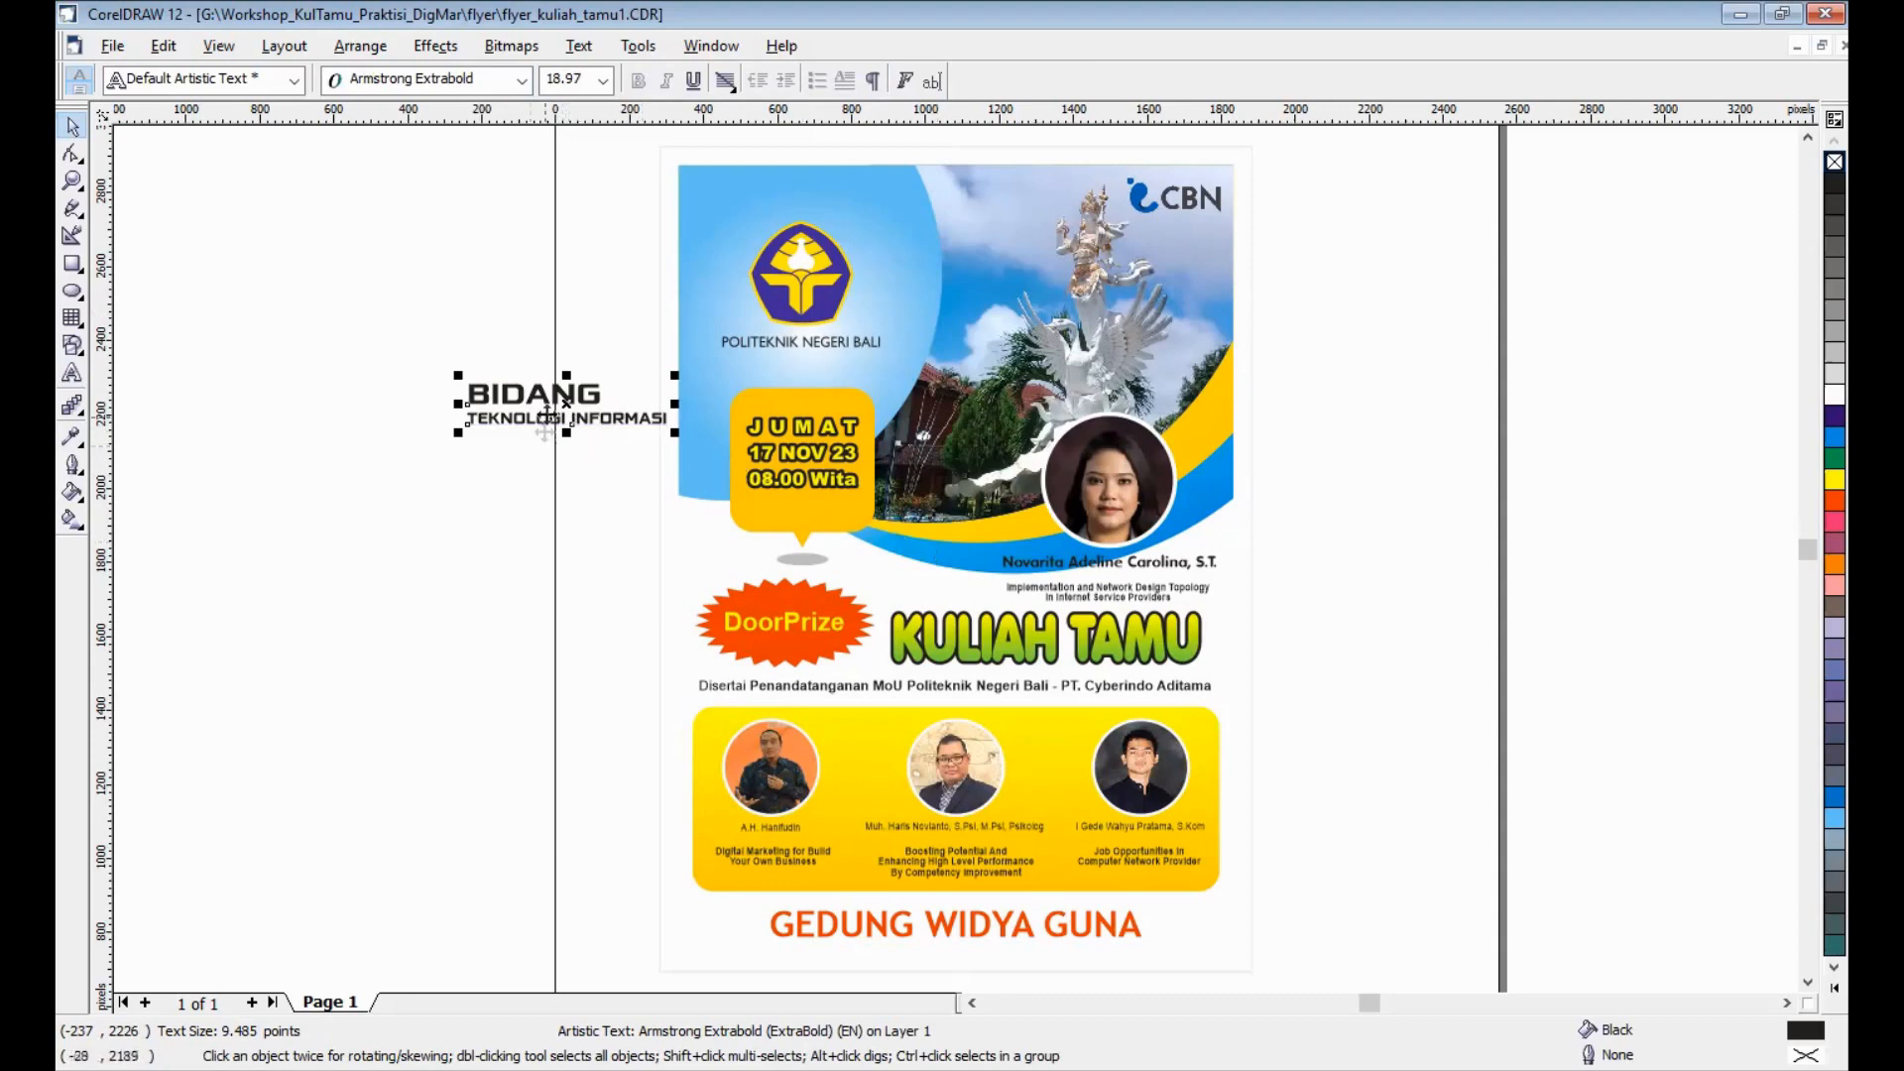
{"action": "left_click_drag", "start_coordinate": [563, 404], "coordinate": [950, 492]}
{"action": "key", "text": "Escape"}
{"action": "left_click_drag", "start_coordinate": [979, 362], "coordinate": [353, 459]}
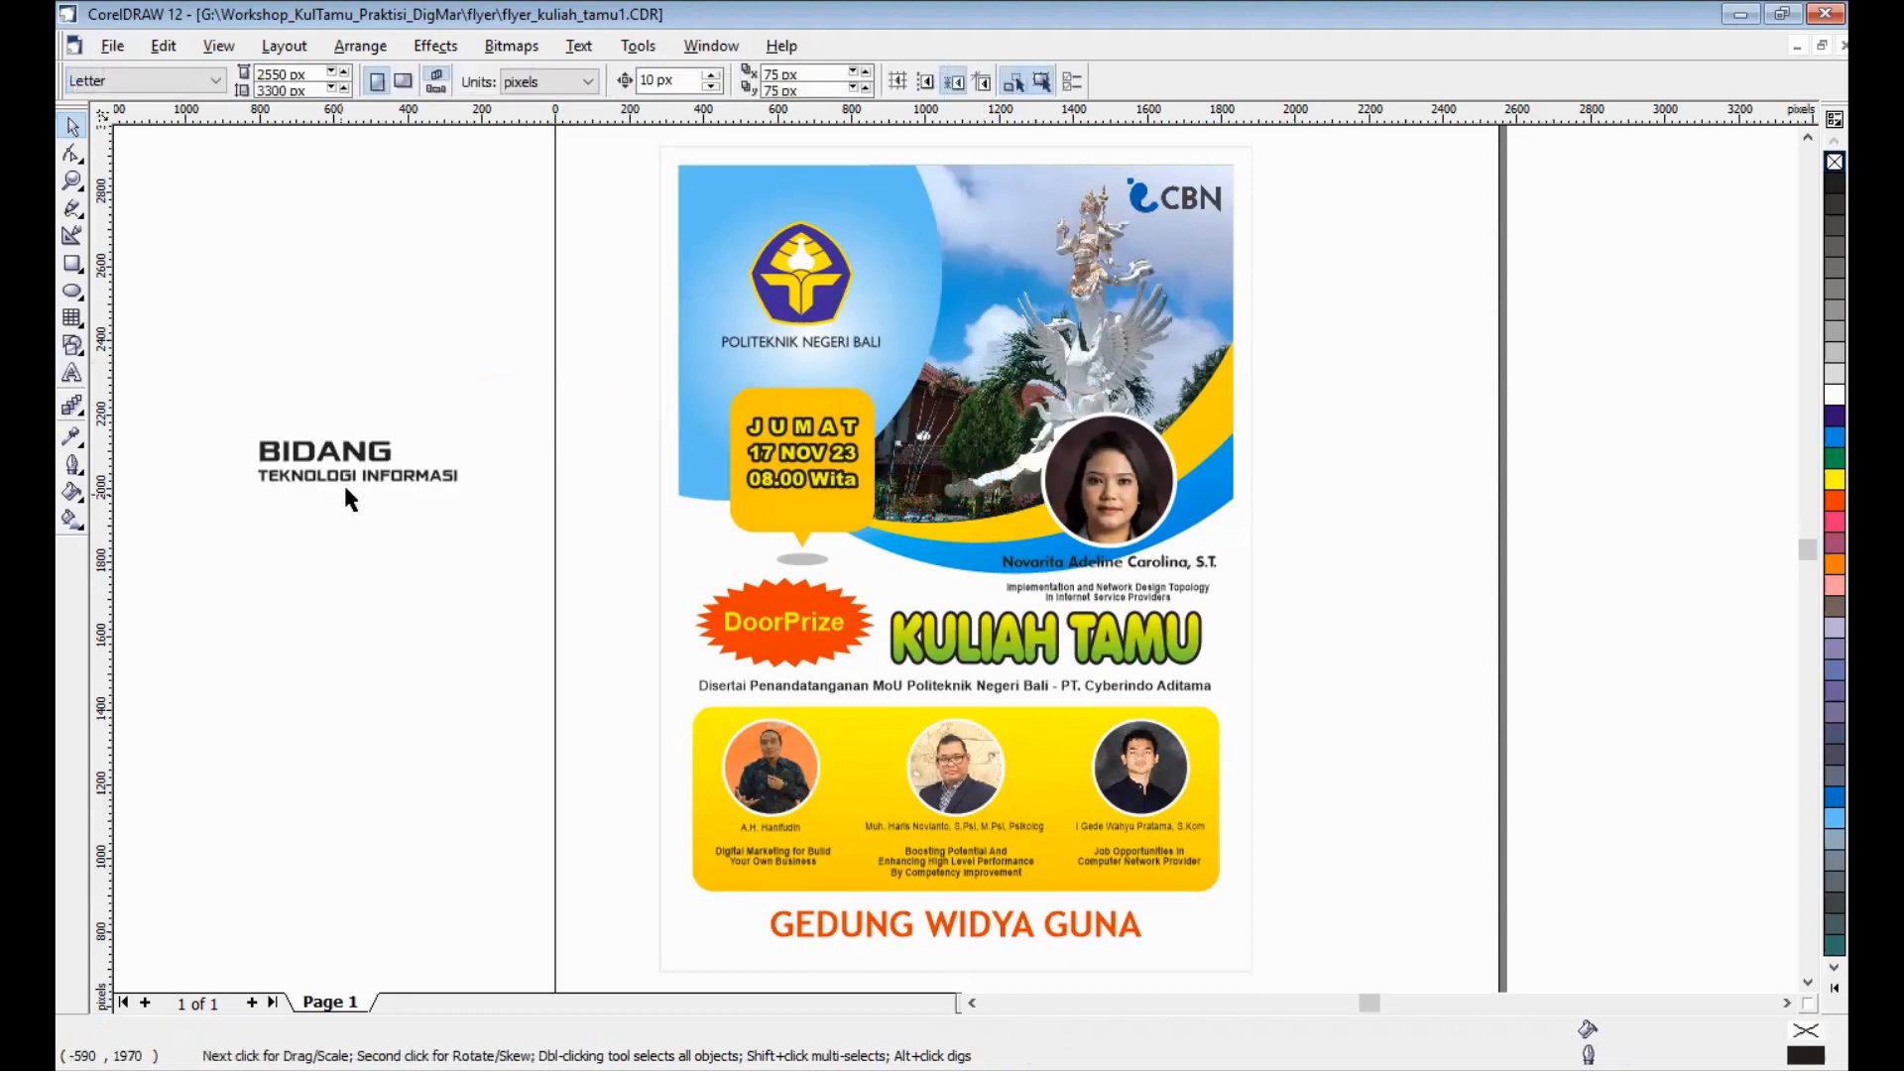
Break the line TEKNOLOGI INFORMASI so that INFORMASI sits on its own third line.
{"action": "key", "text": "F8"}
{"action": "left_click", "coordinate": [515, 494]}
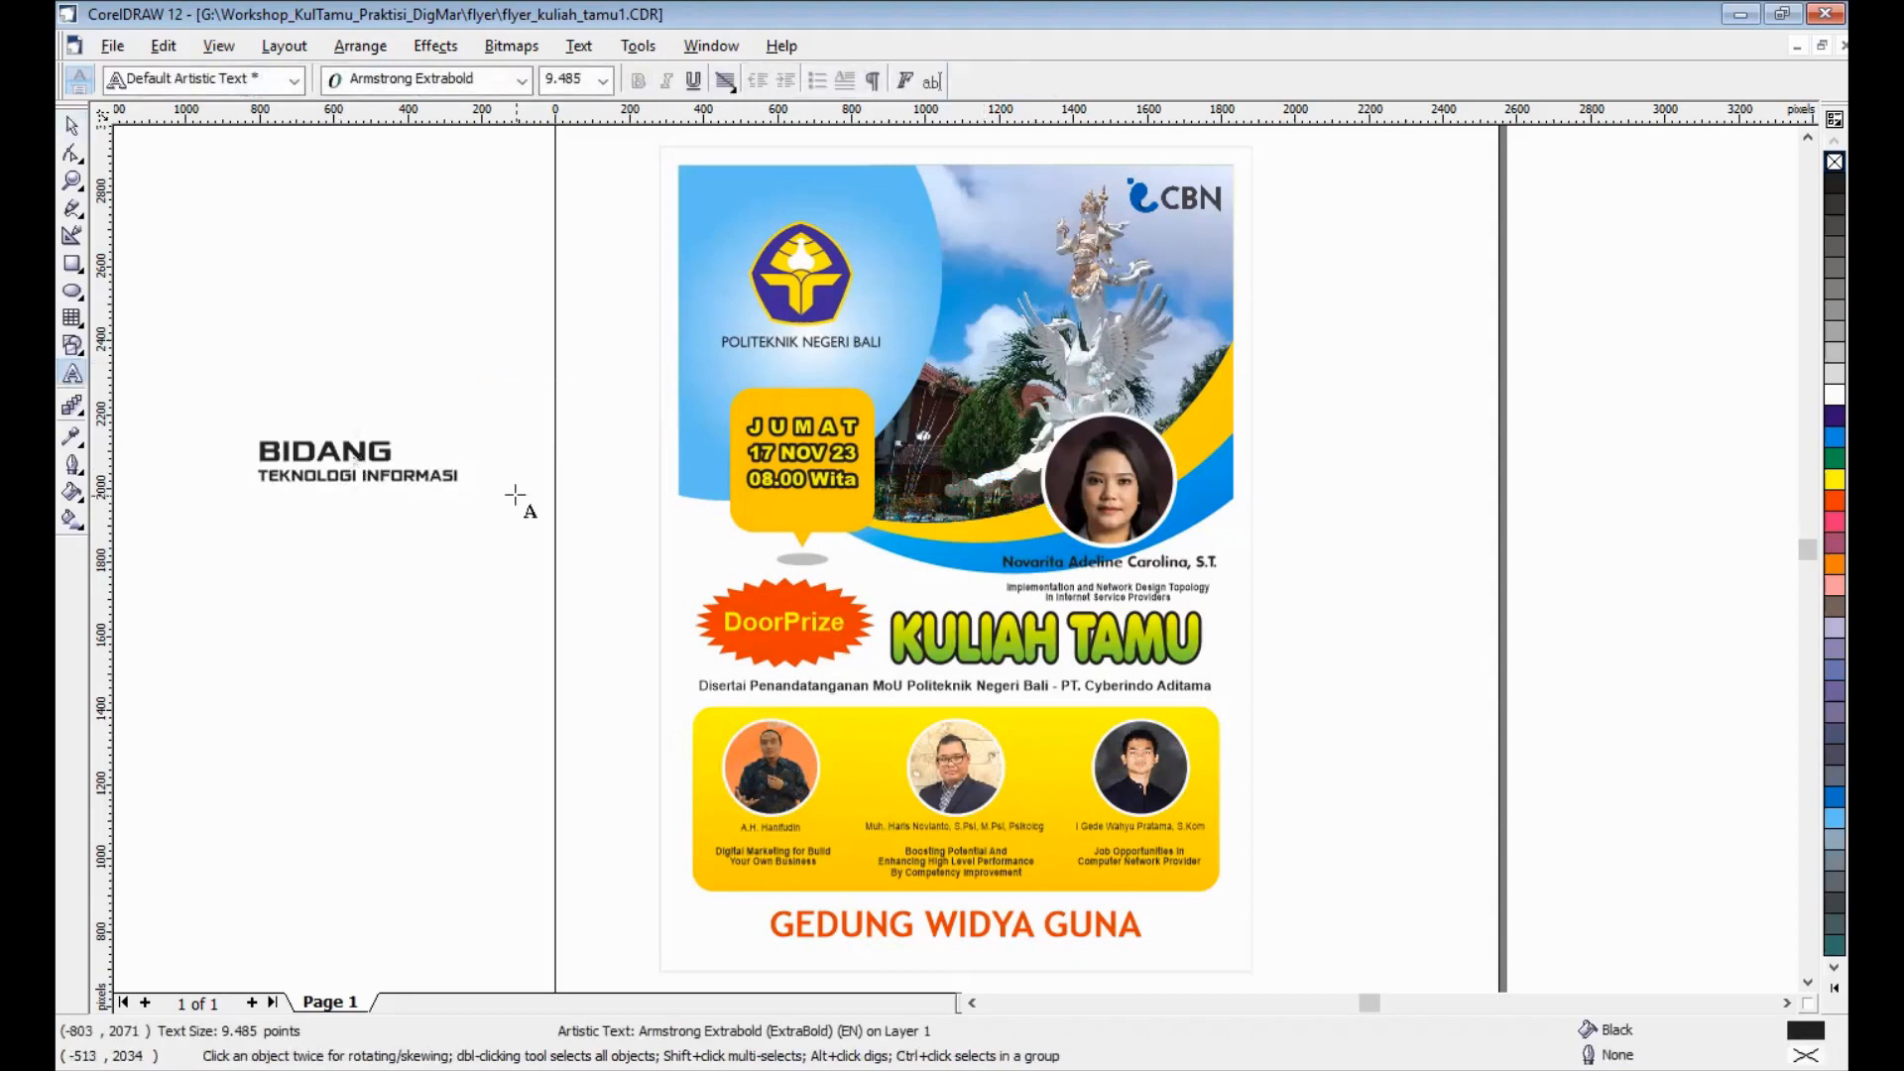
{"action": "key", "text": "BackSpace"}
{"action": "key", "text": "Return"}
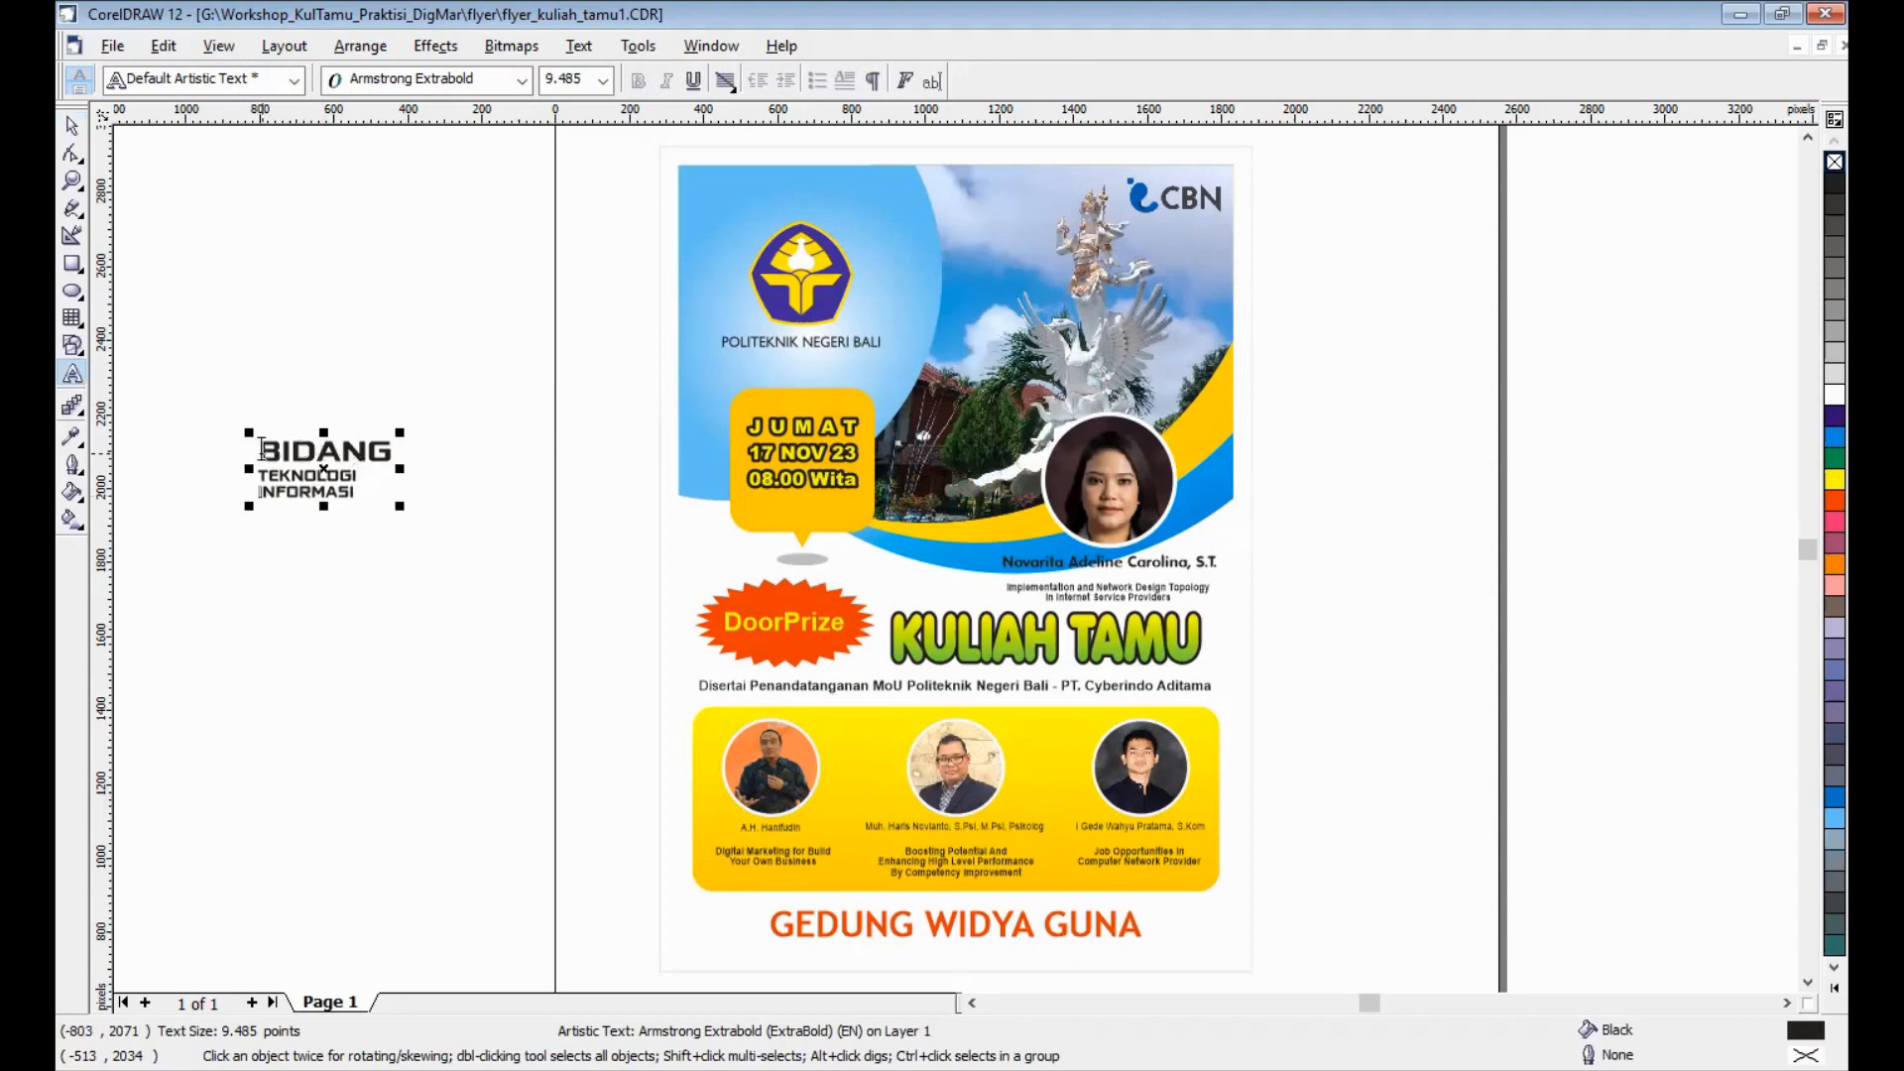
Reduce only the word BIDANG to 18 pt.
{"action": "left_click_drag", "start_coordinate": [260, 449], "coordinate": [416, 468]}
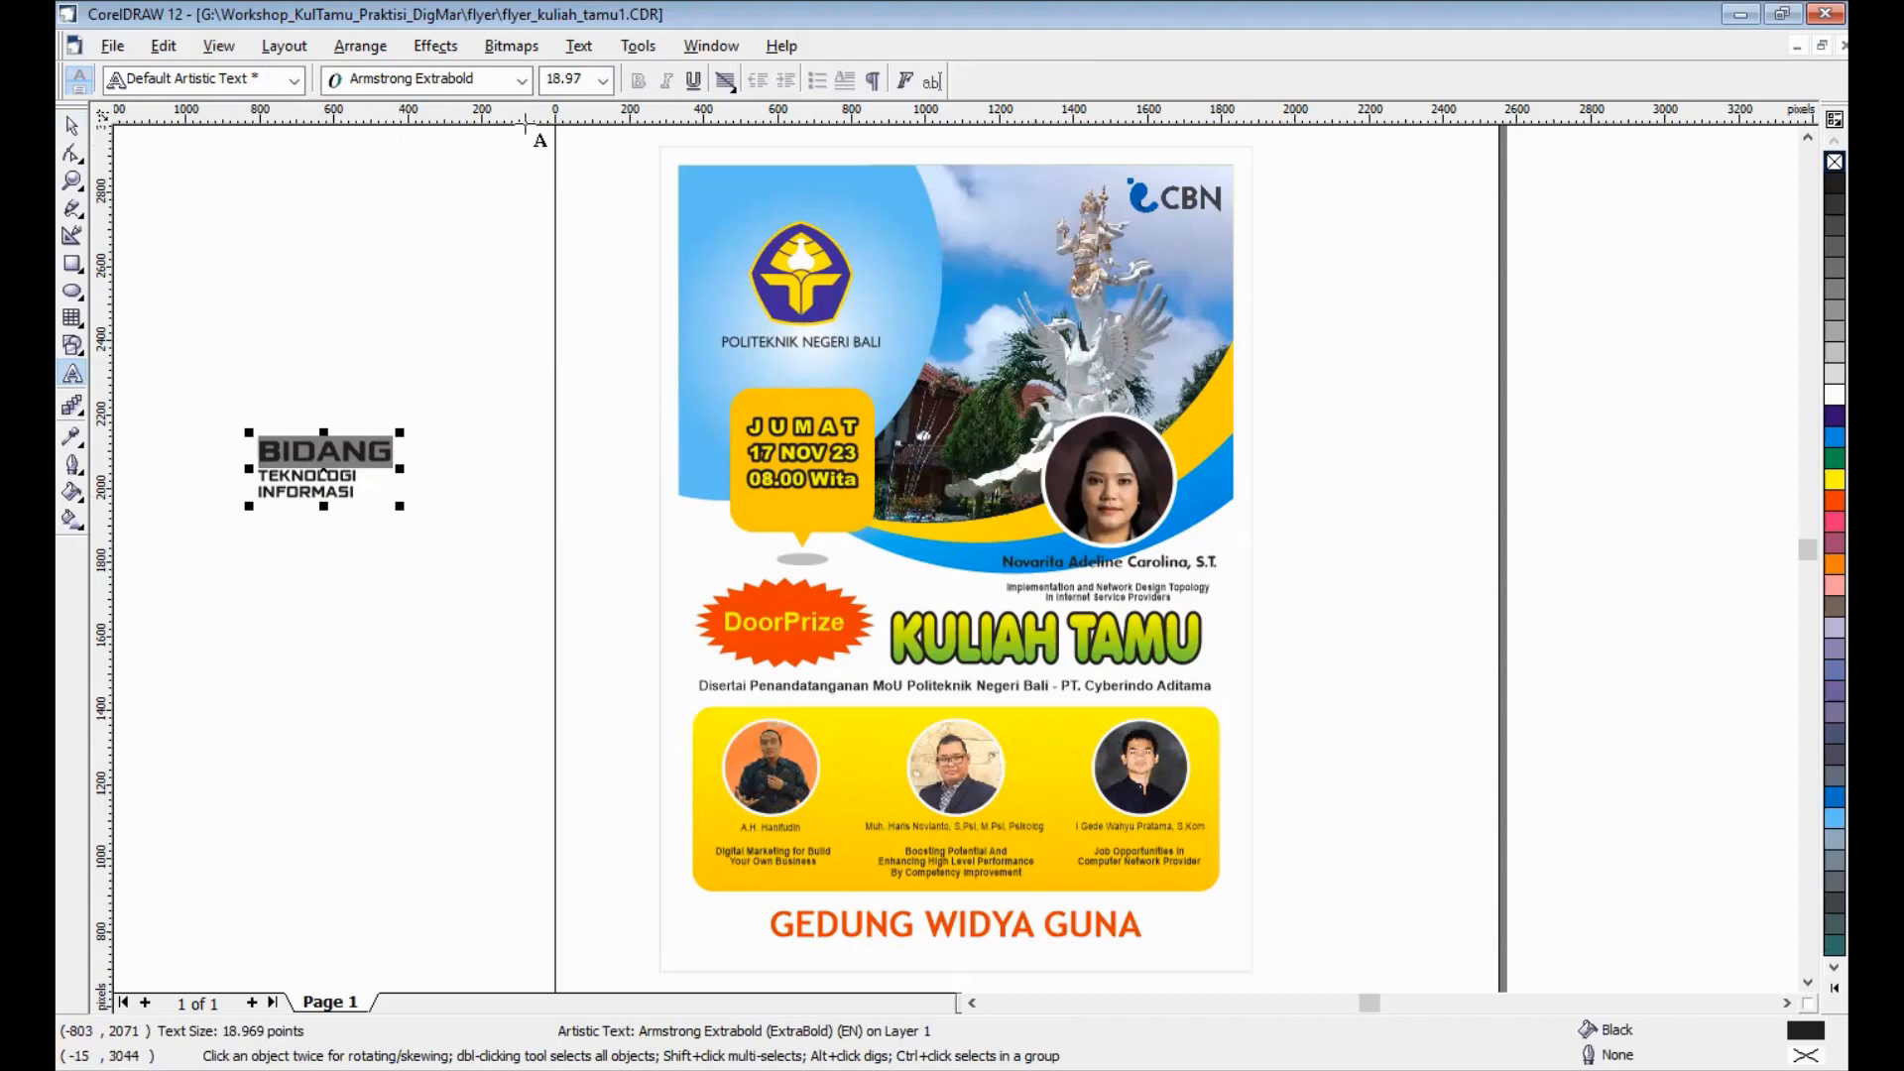
{"action": "left_click", "coordinate": [565, 79]}
{"action": "left_click", "coordinate": [603, 81]}
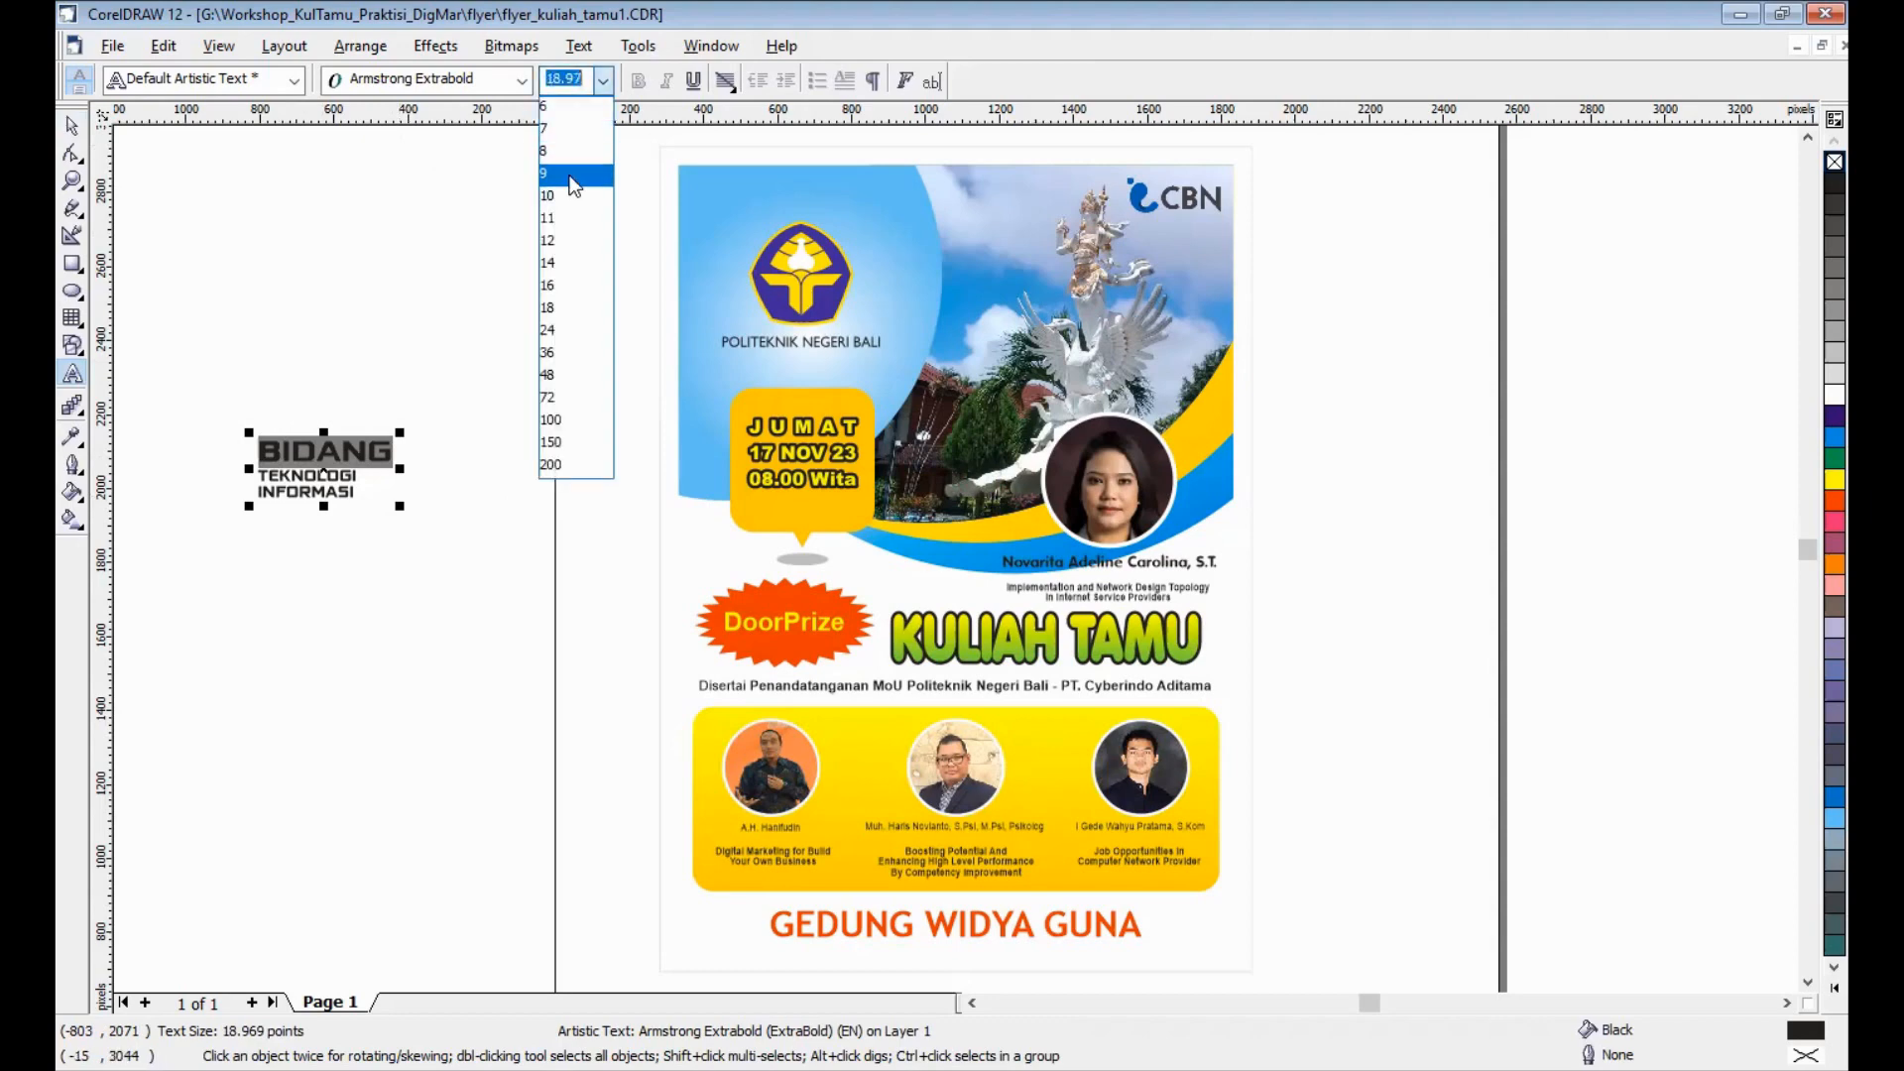
{"action": "left_click", "coordinate": [573, 183]}
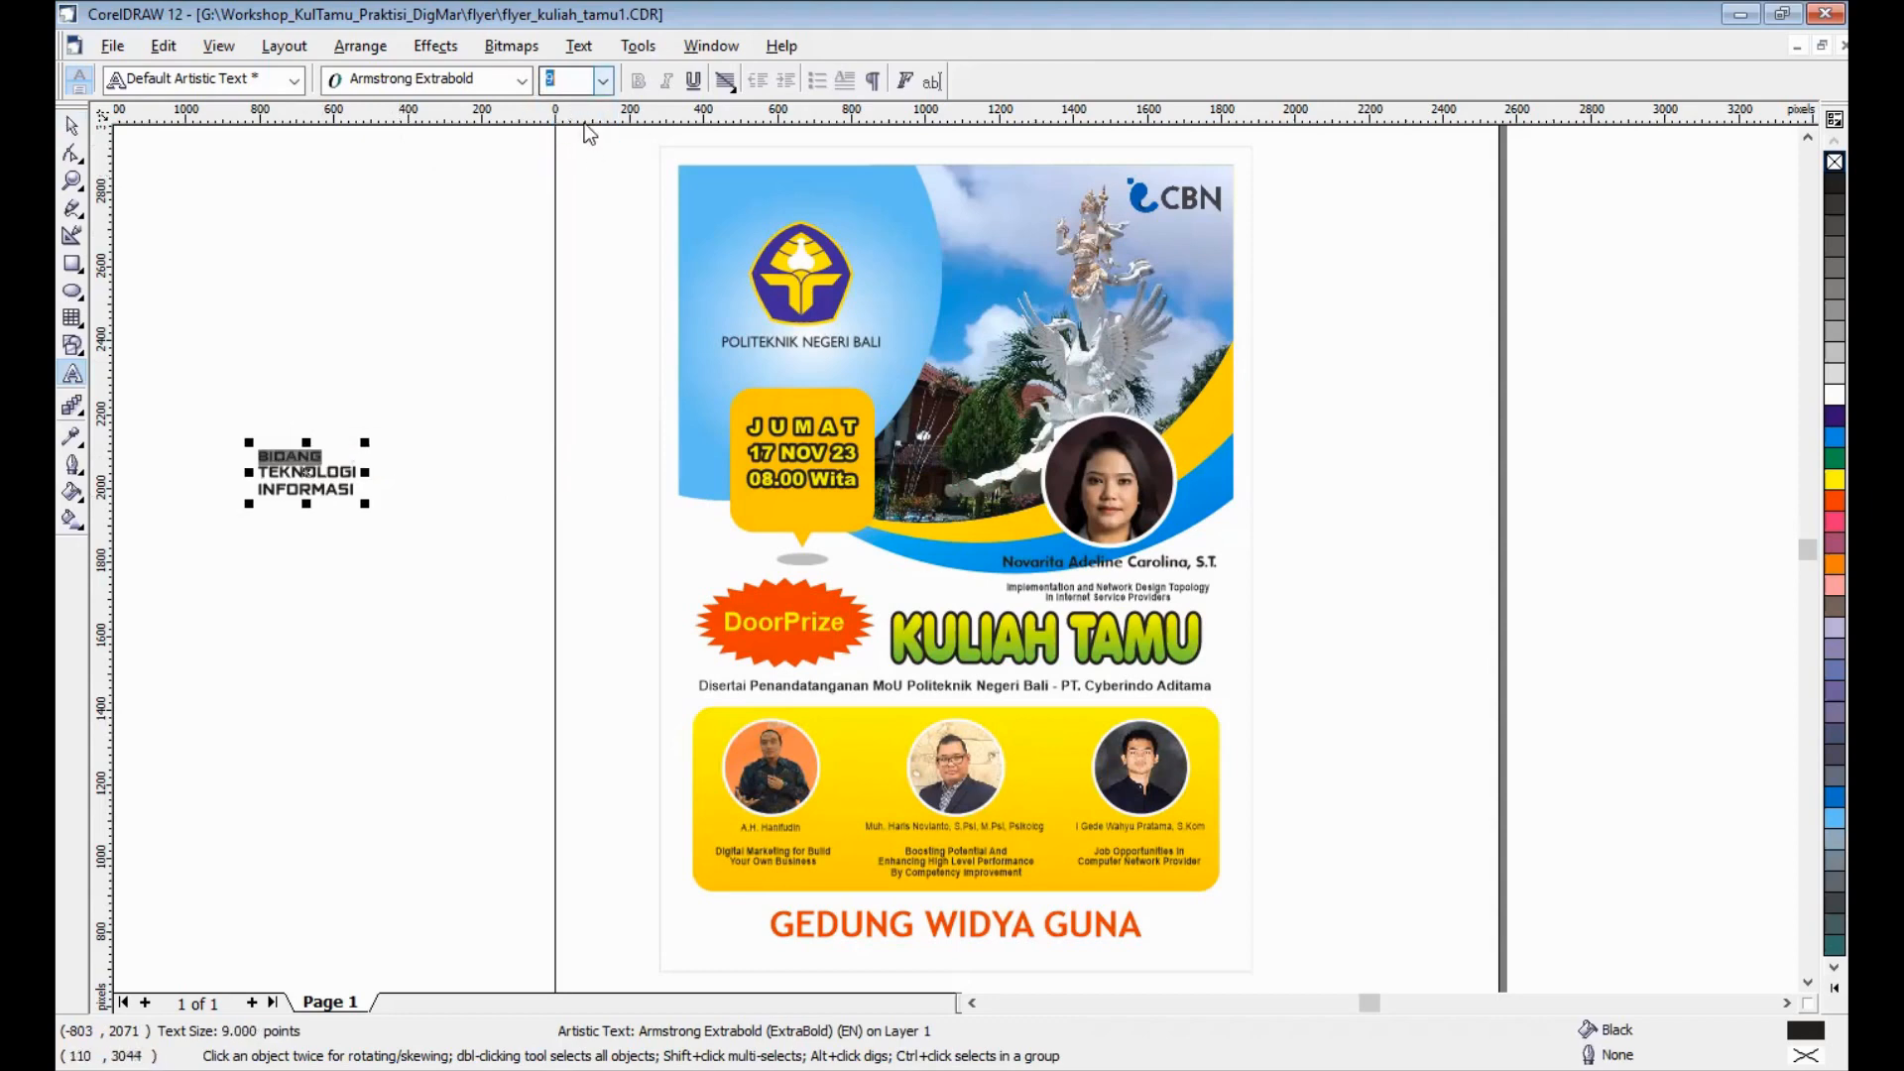
{"action": "left_click", "coordinate": [602, 80]}
{"action": "left_click", "coordinate": [573, 218]}
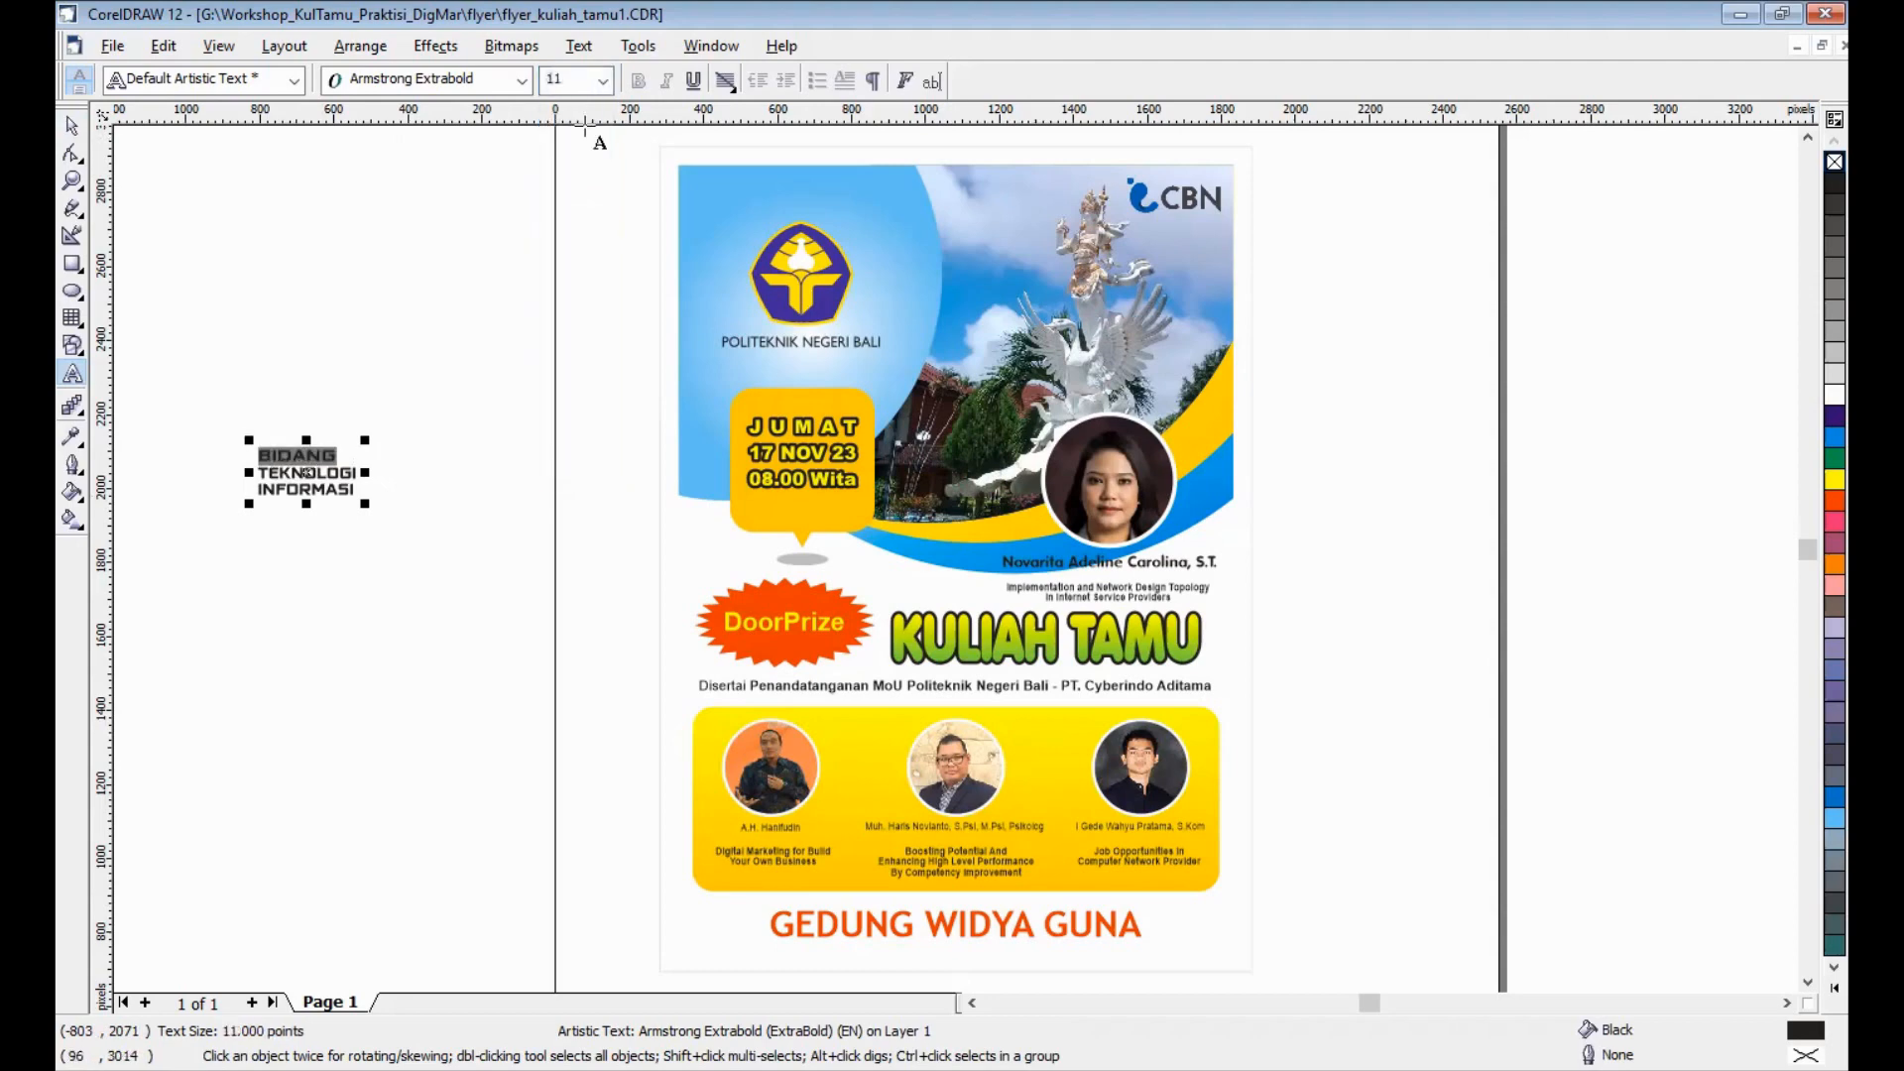
{"action": "left_click", "coordinate": [603, 80]}
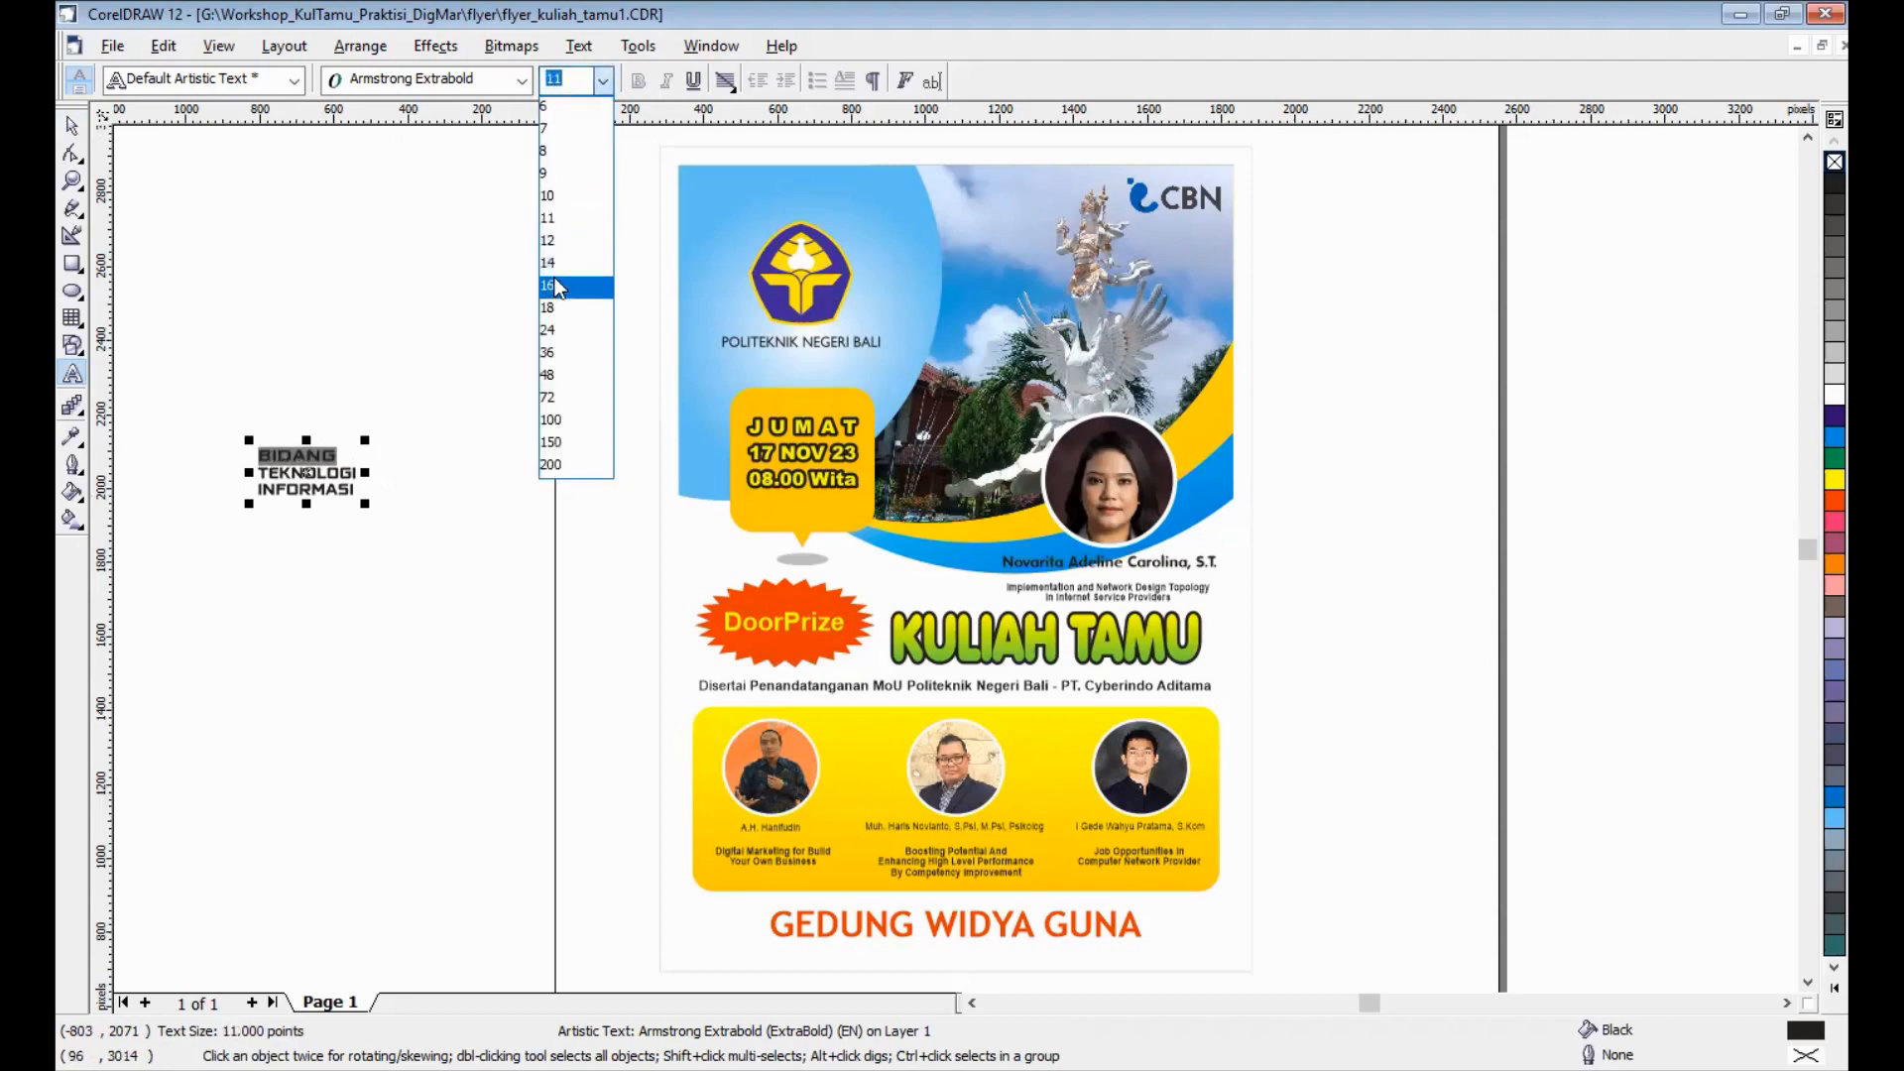
{"action": "left_click", "coordinate": [556, 287]}
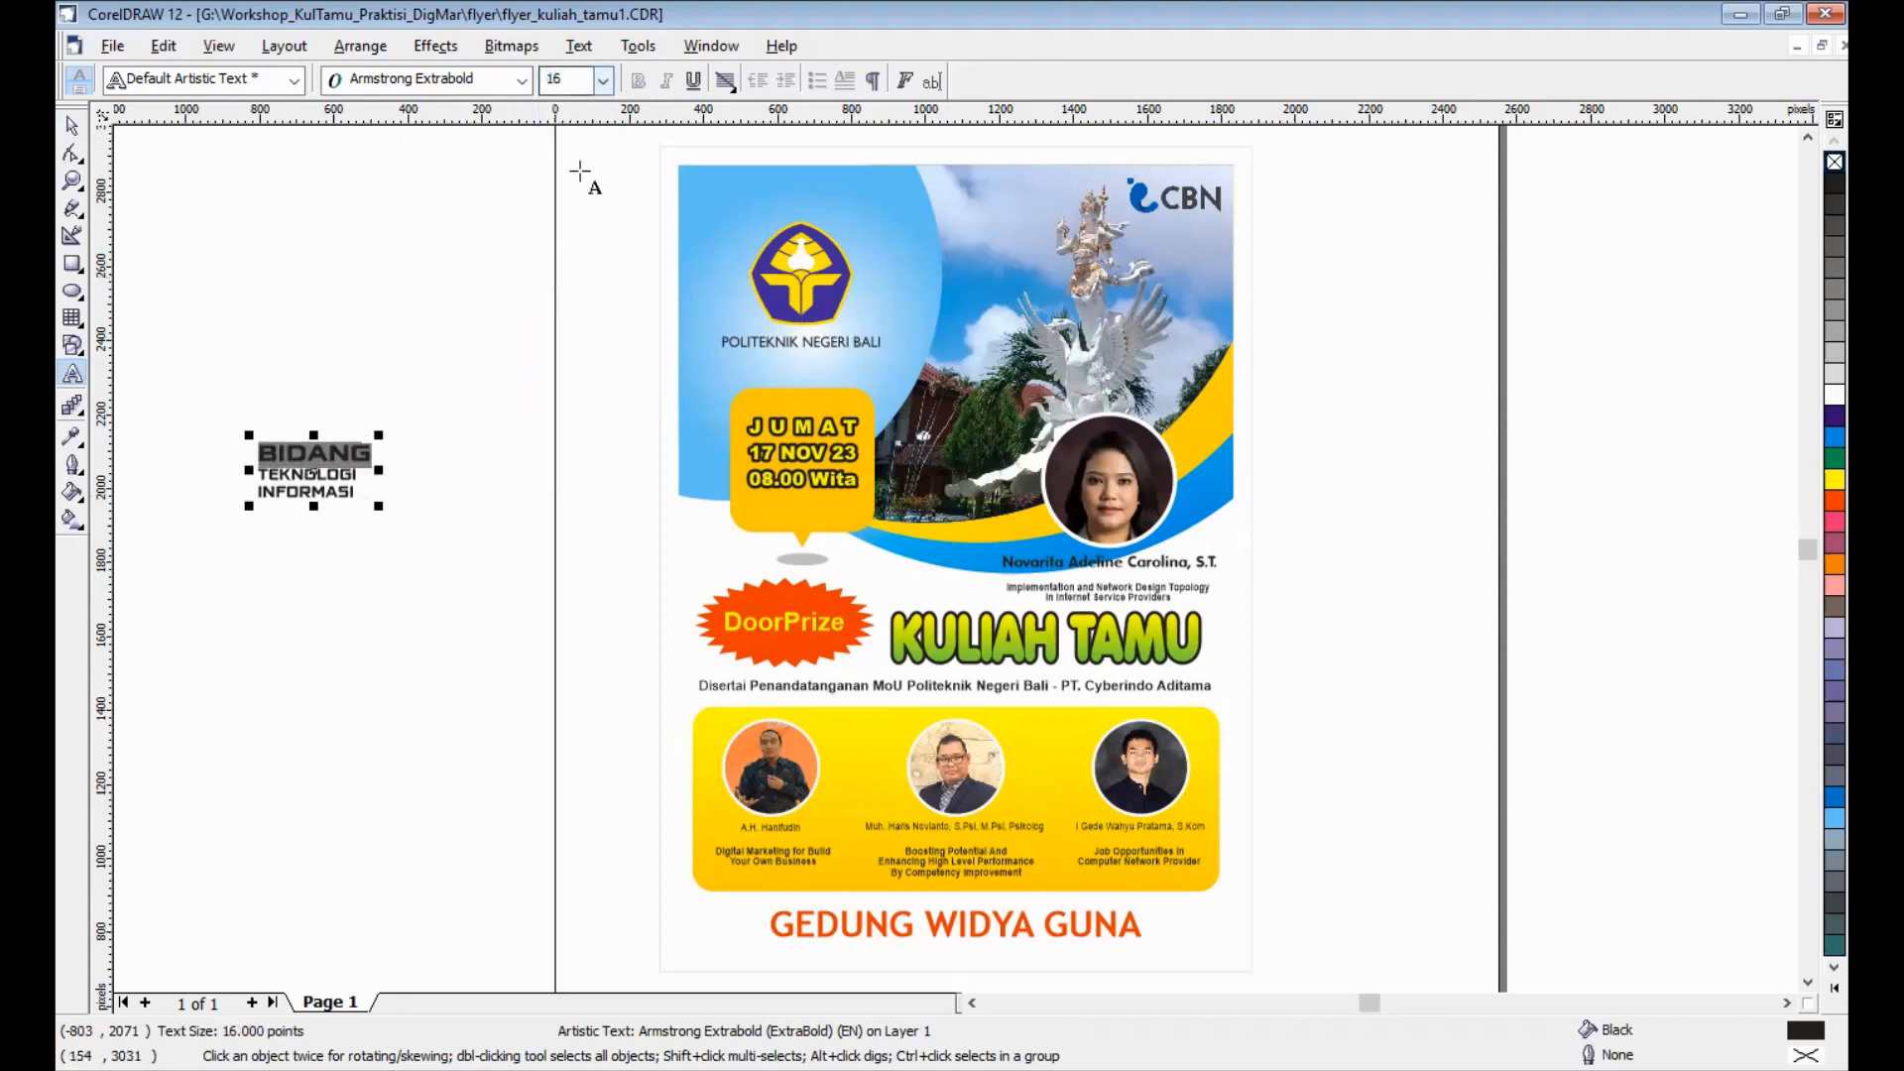
{"action": "left_click", "coordinate": [603, 81]}
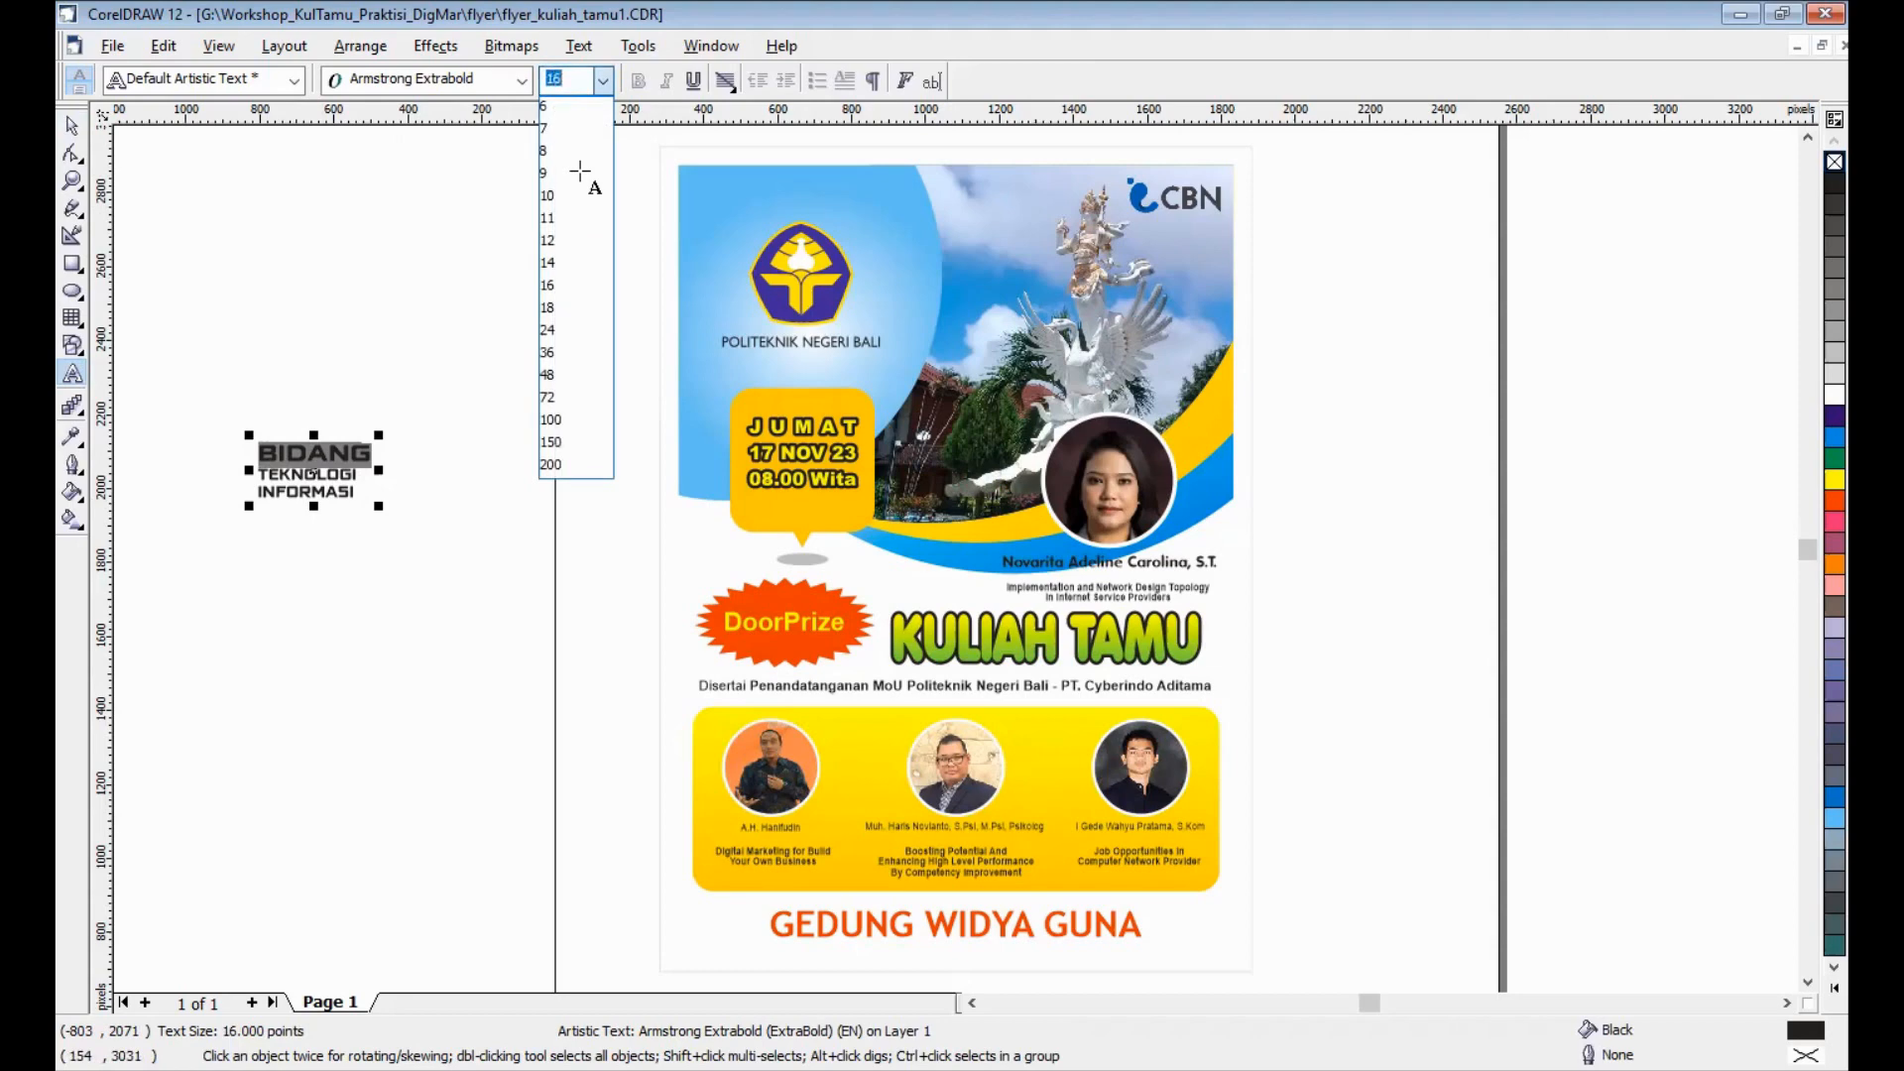
{"action": "left_click", "coordinate": [564, 316]}
{"action": "left_click", "coordinate": [72, 126]}
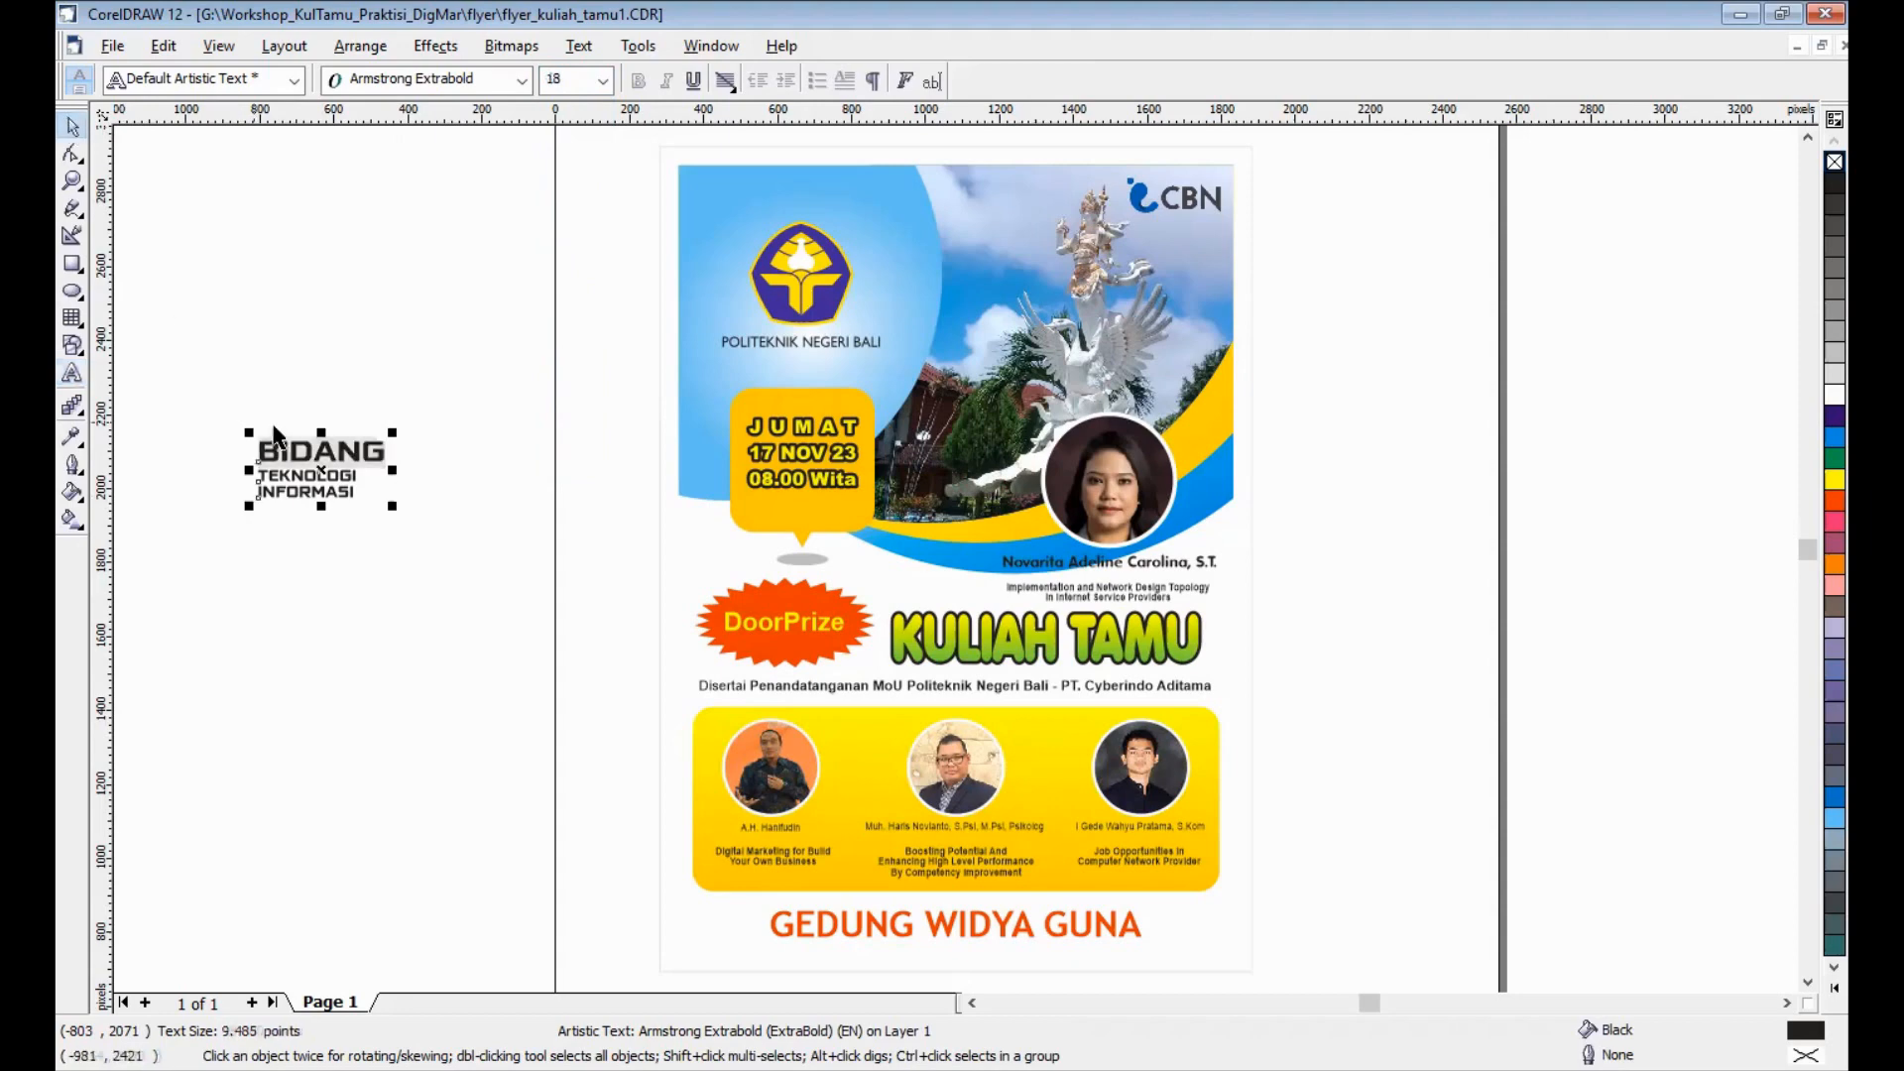
Force-justify the three-line text so TEKNOLOGI and INFORMASI spread to the width of BIDANG.
{"action": "left_click", "coordinate": [343, 446]}
{"action": "left_click", "coordinate": [342, 447]}
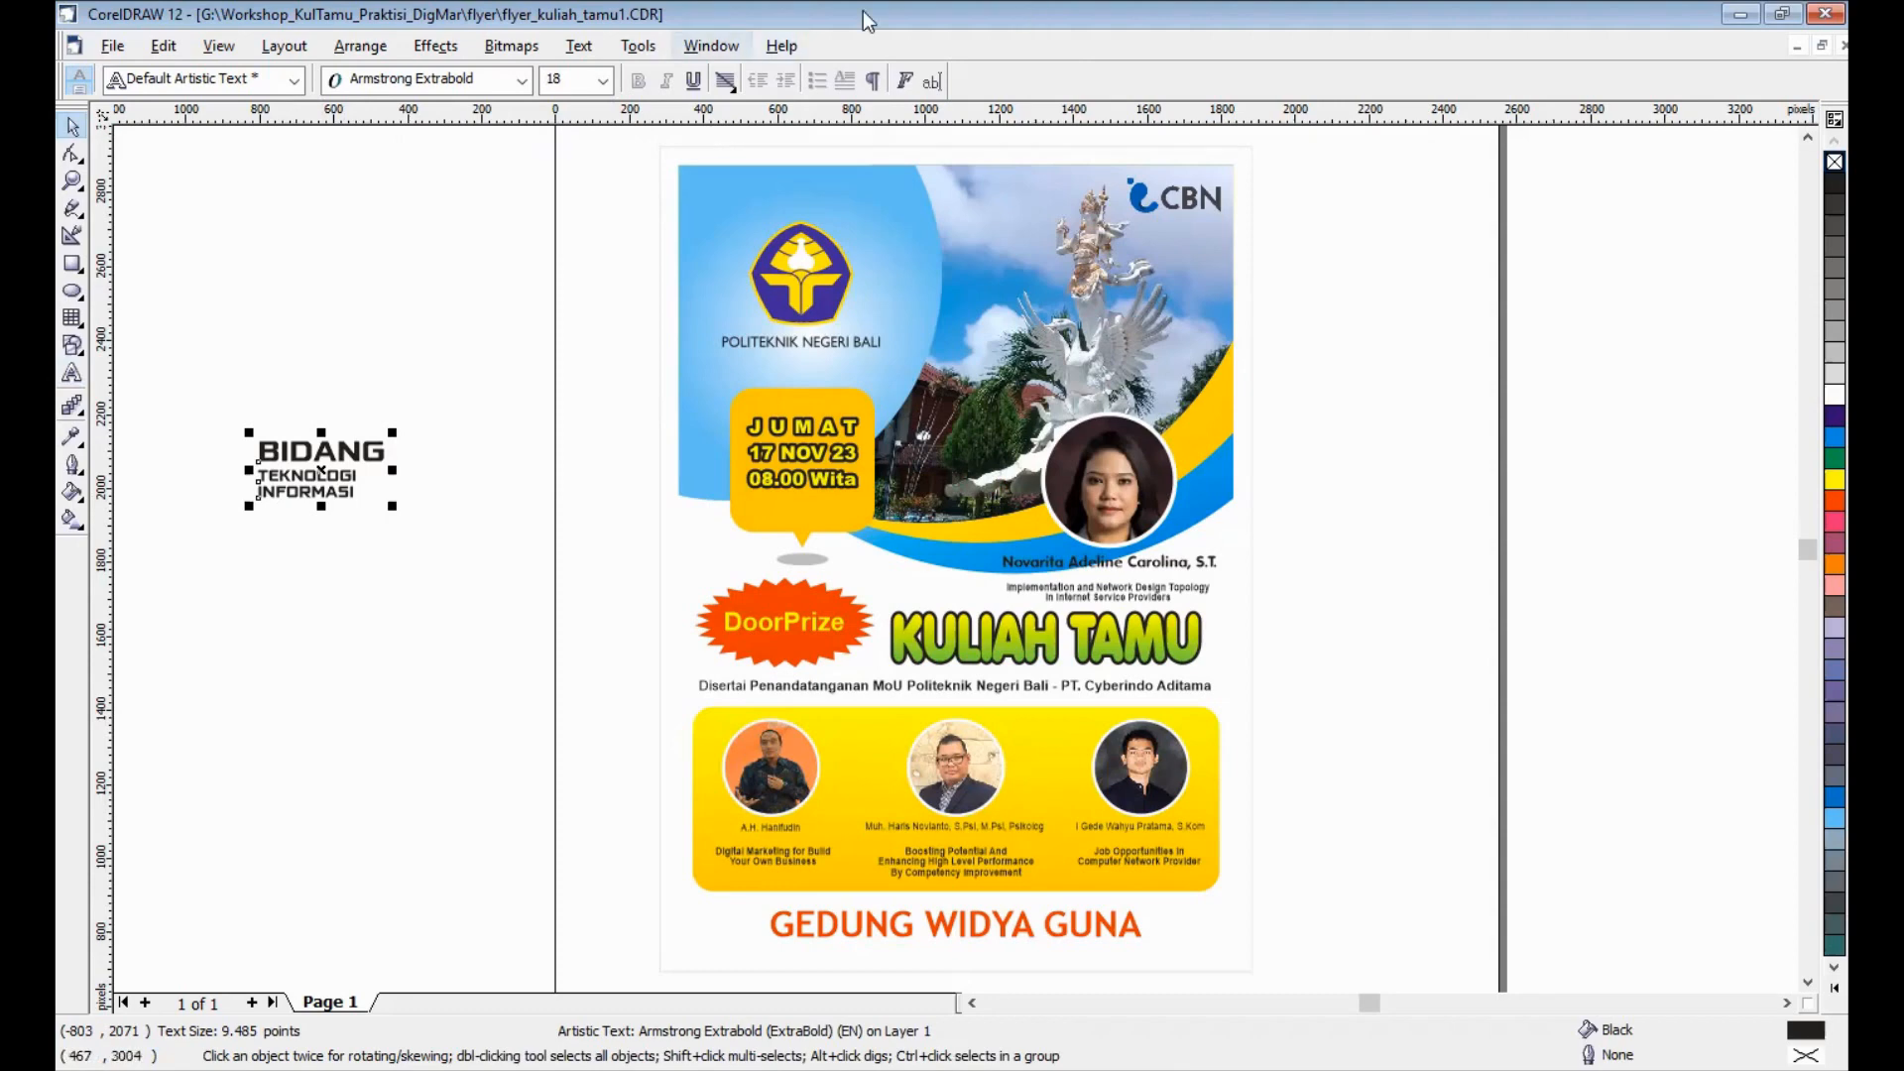
{"action": "left_click", "coordinate": [754, 229]}
{"action": "left_click", "coordinate": [409, 426]}
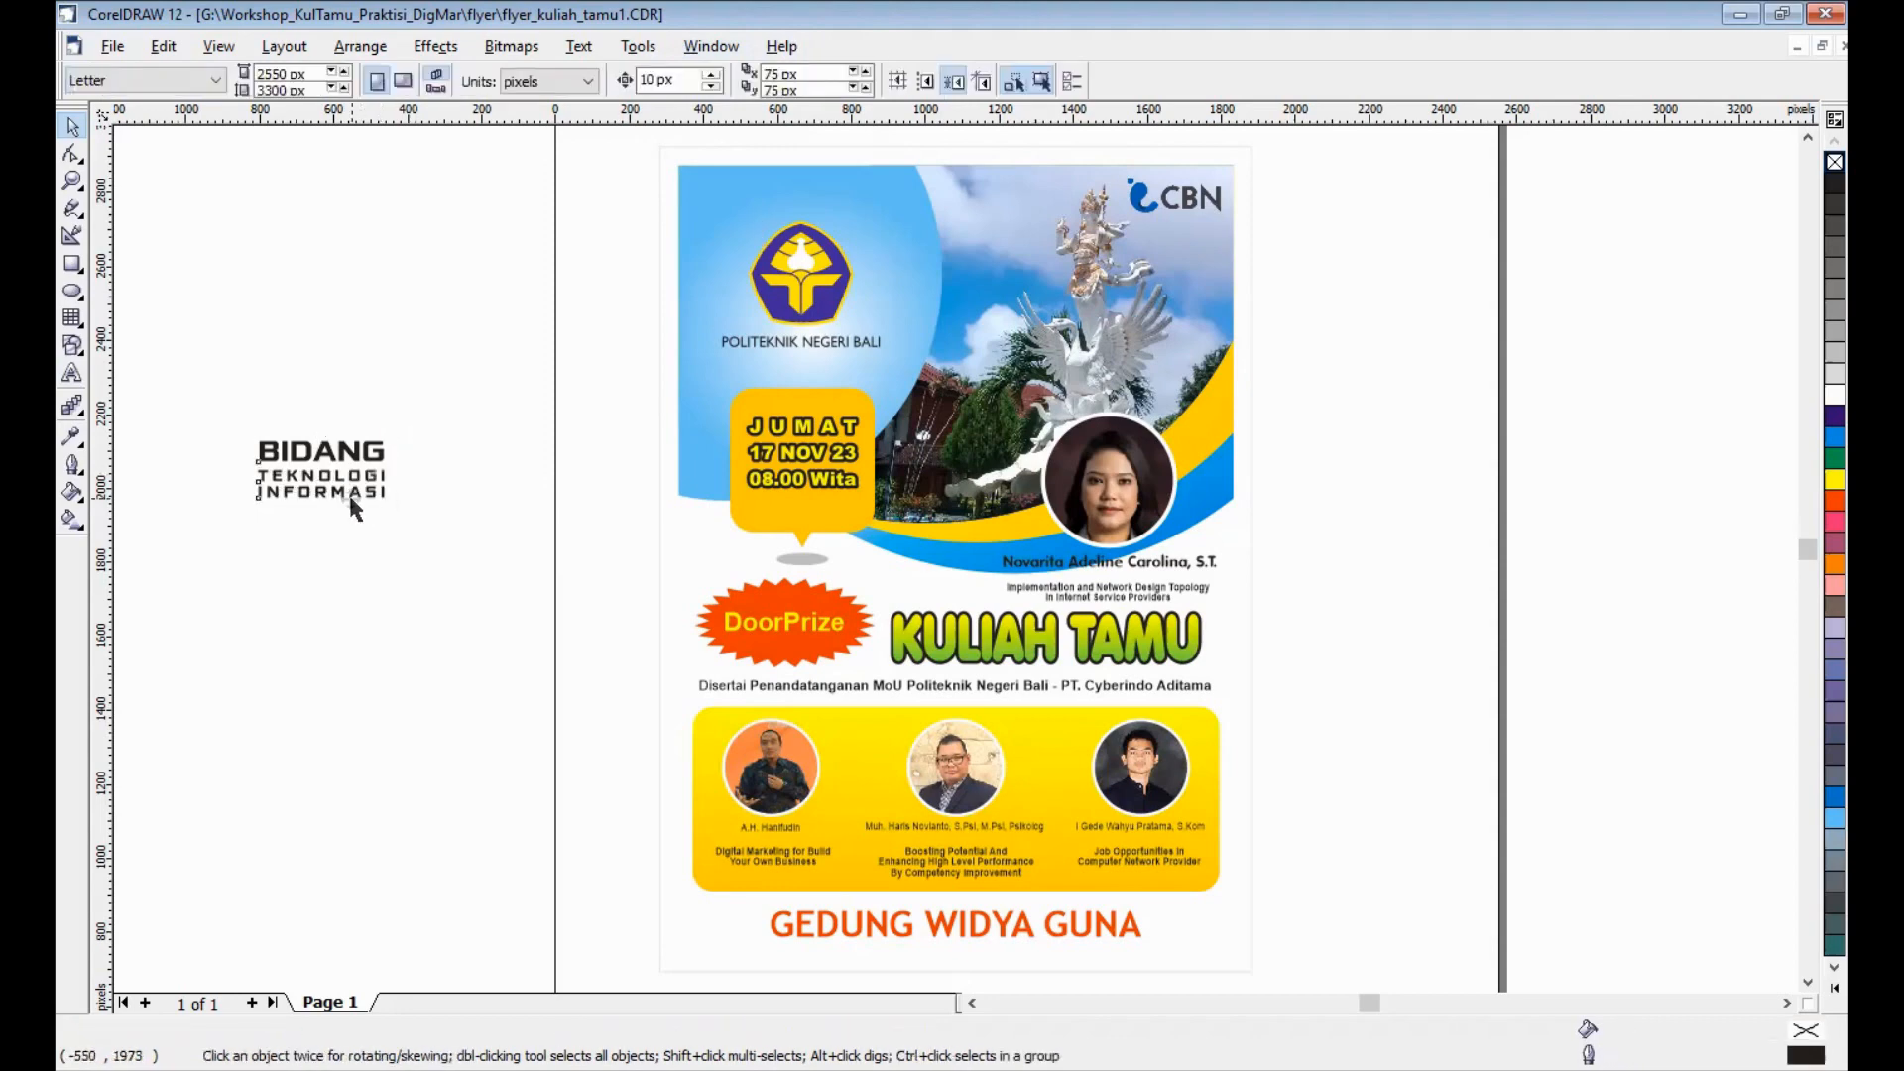
Move the three-line text onto the flyer between the yellow date box and the round speaker portrait, and fill it white.
{"action": "left_click", "coordinate": [348, 496]}
{"action": "left_click_drag", "start_coordinate": [319, 471], "coordinate": [950, 474]}
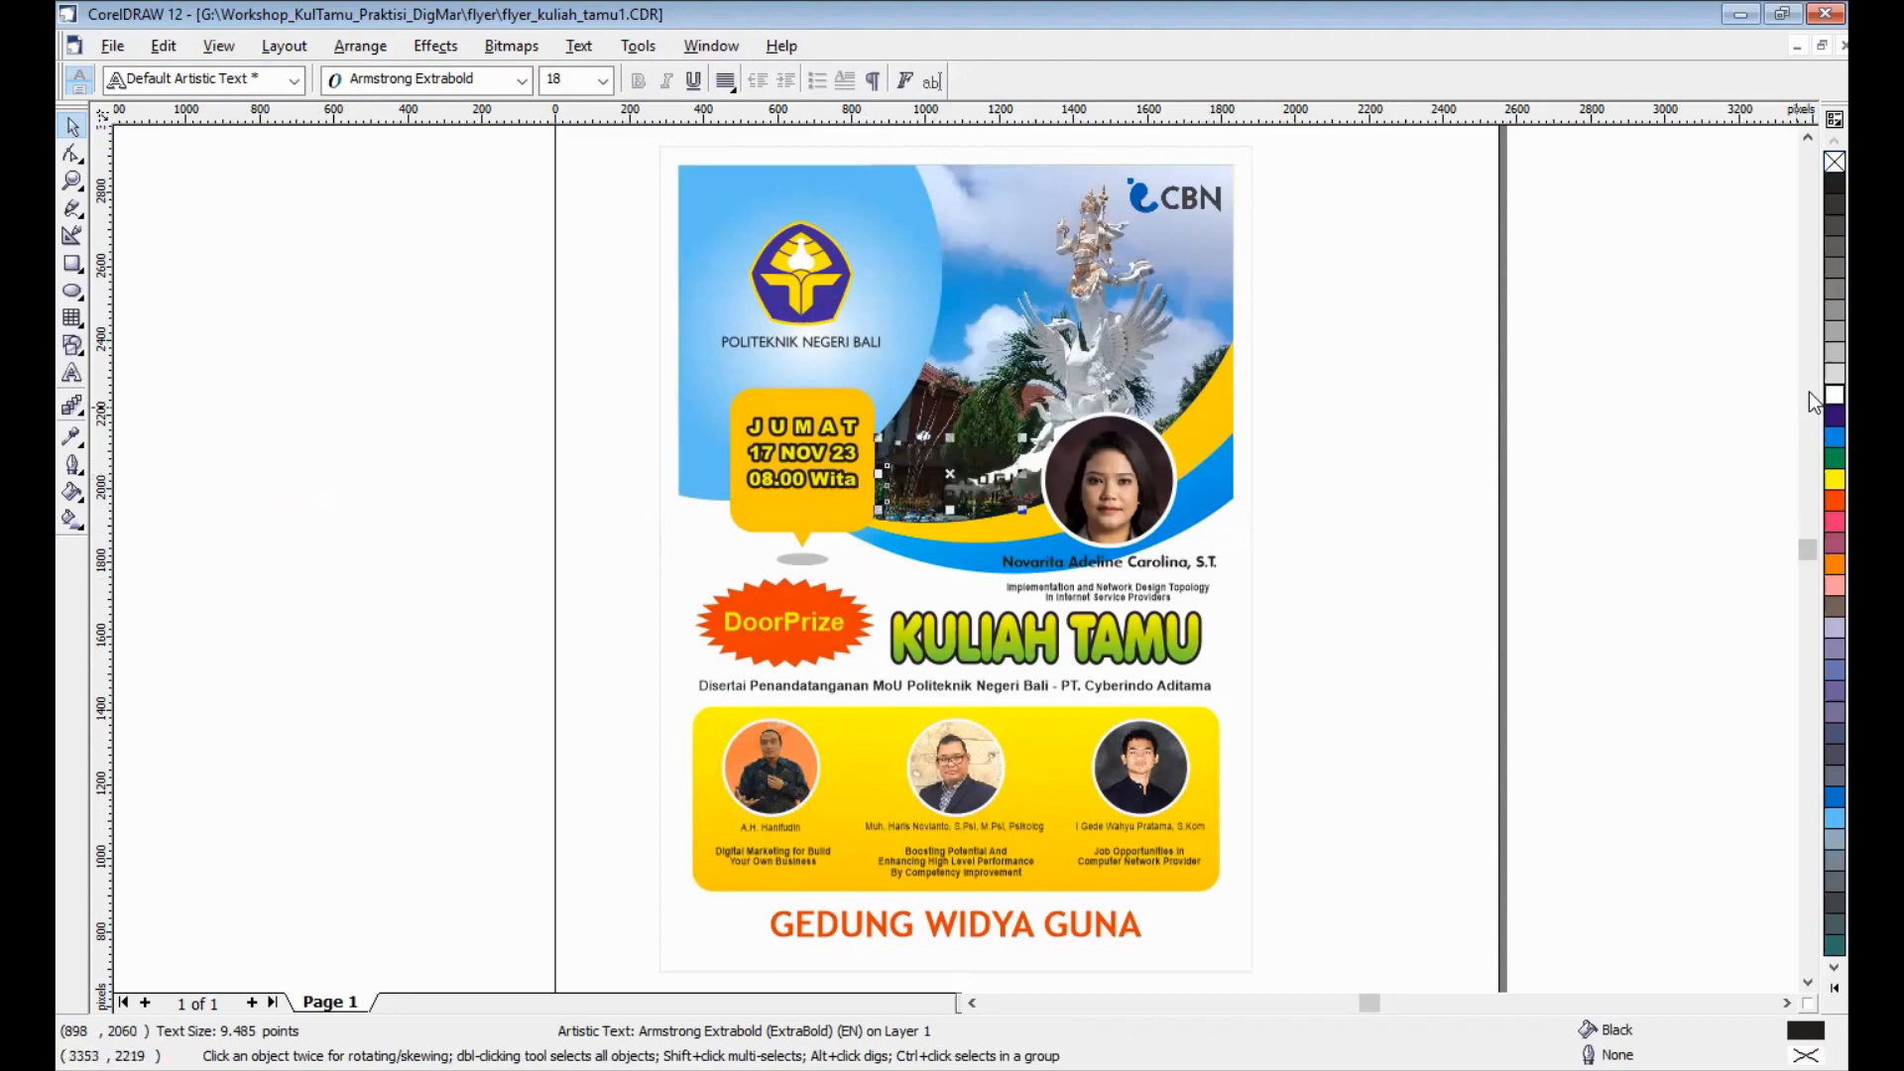
{"action": "left_click", "coordinate": [1833, 395]}
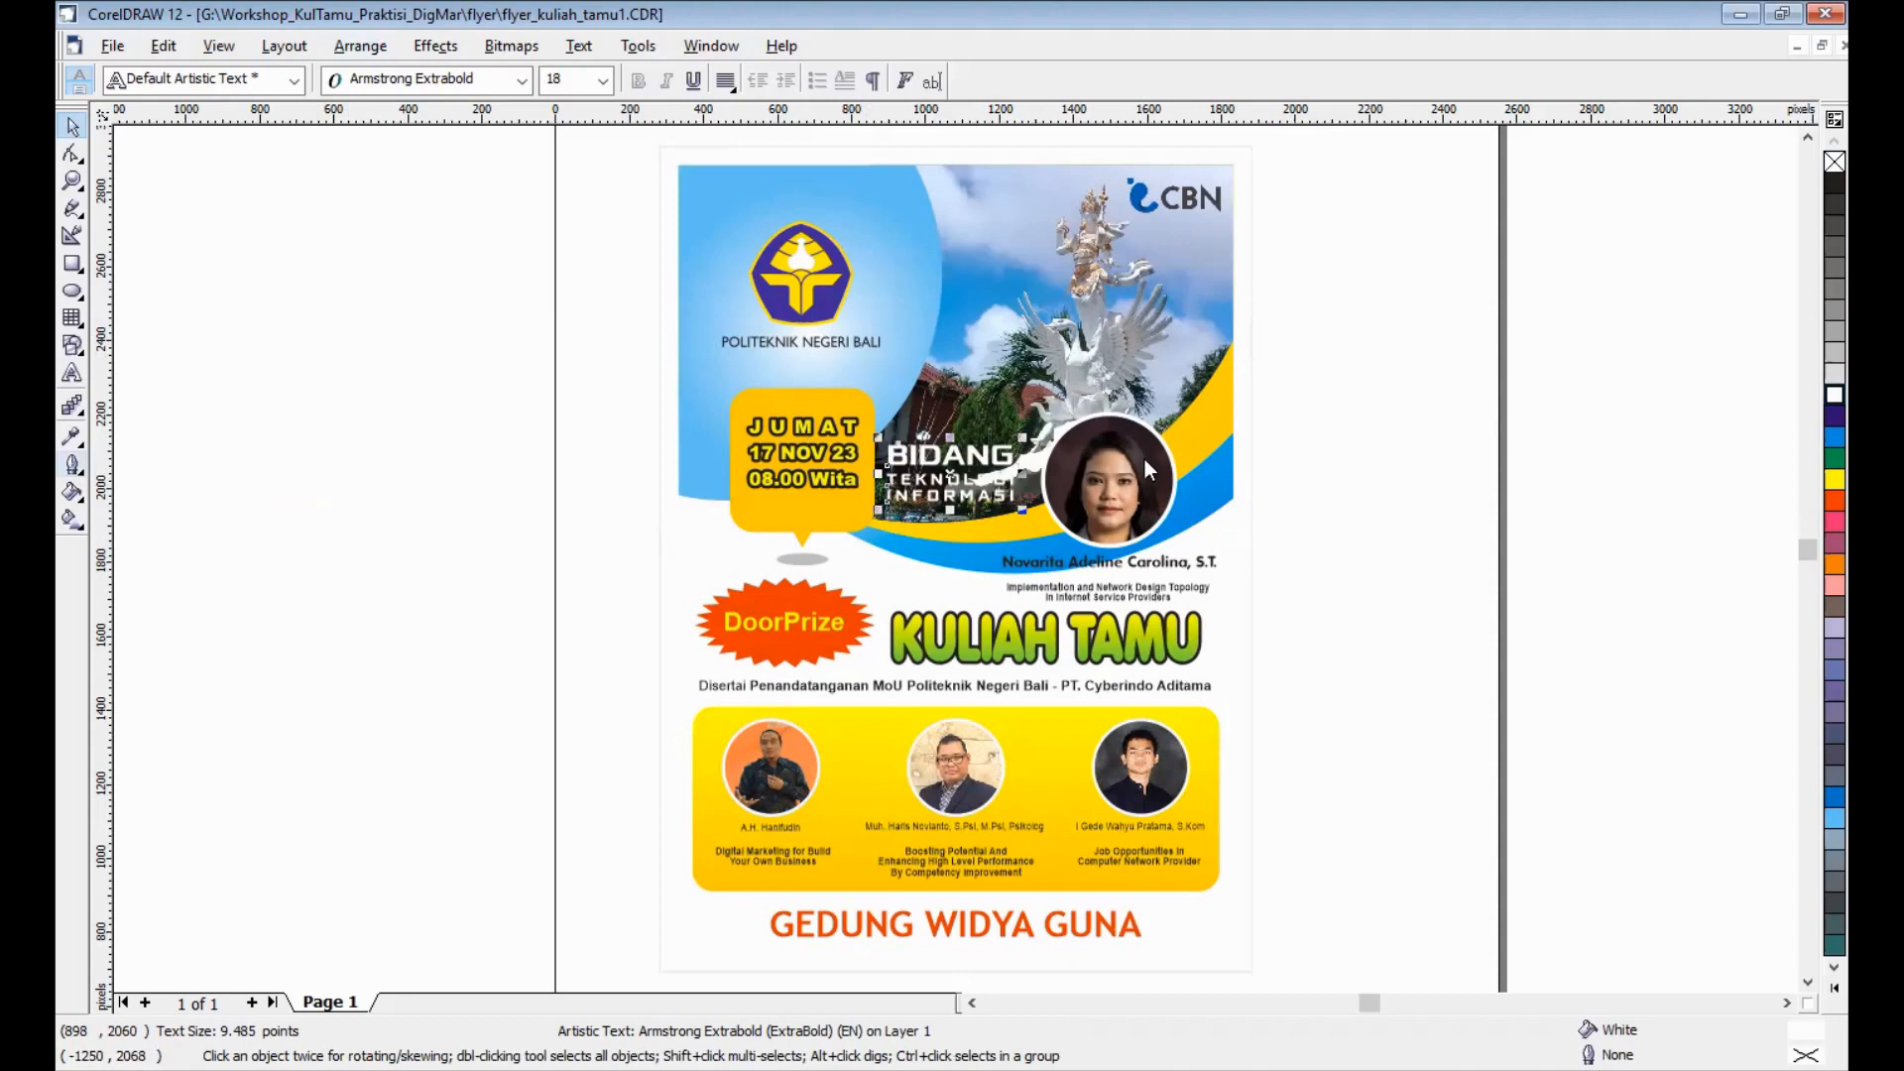
Give the text a white 0.706 mm outline with rounded corners and line caps, placed behind the fill.
{"action": "key", "text": "F12"}
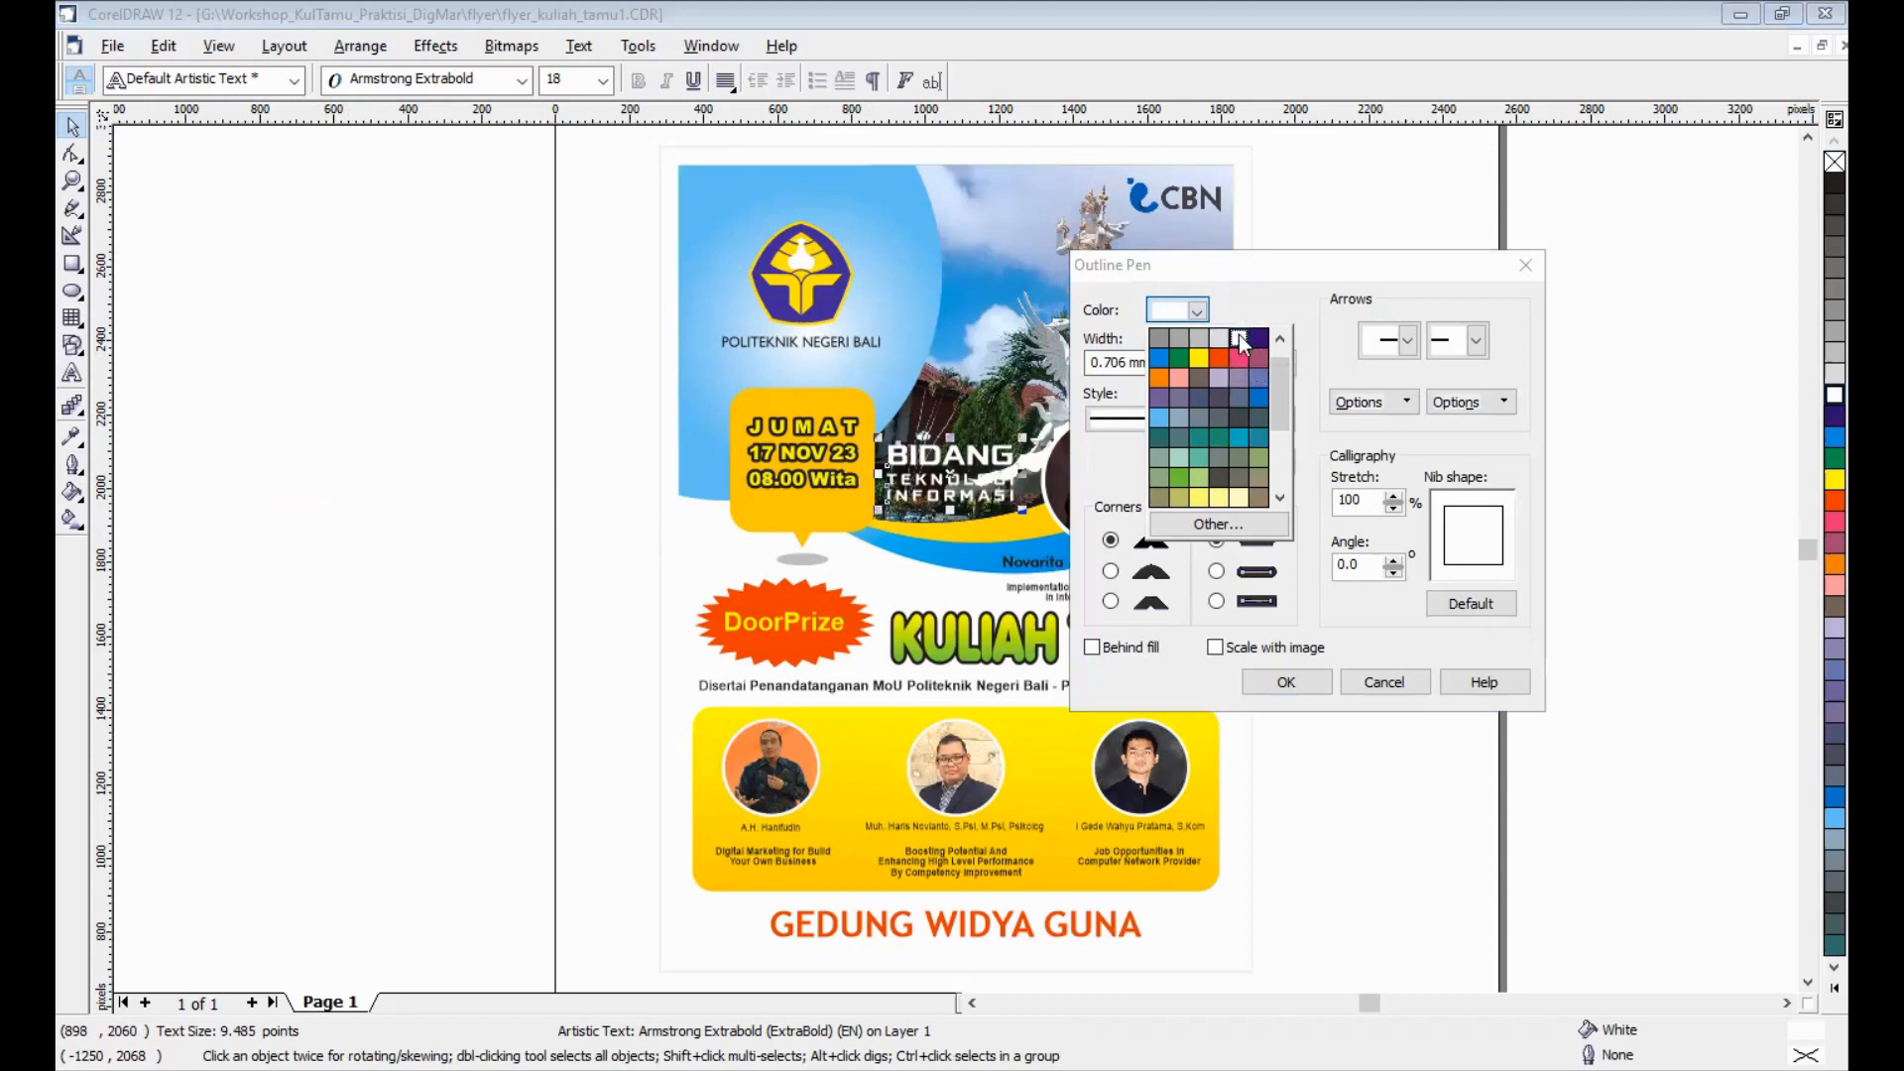
{"action": "left_click", "coordinate": [1239, 340]}
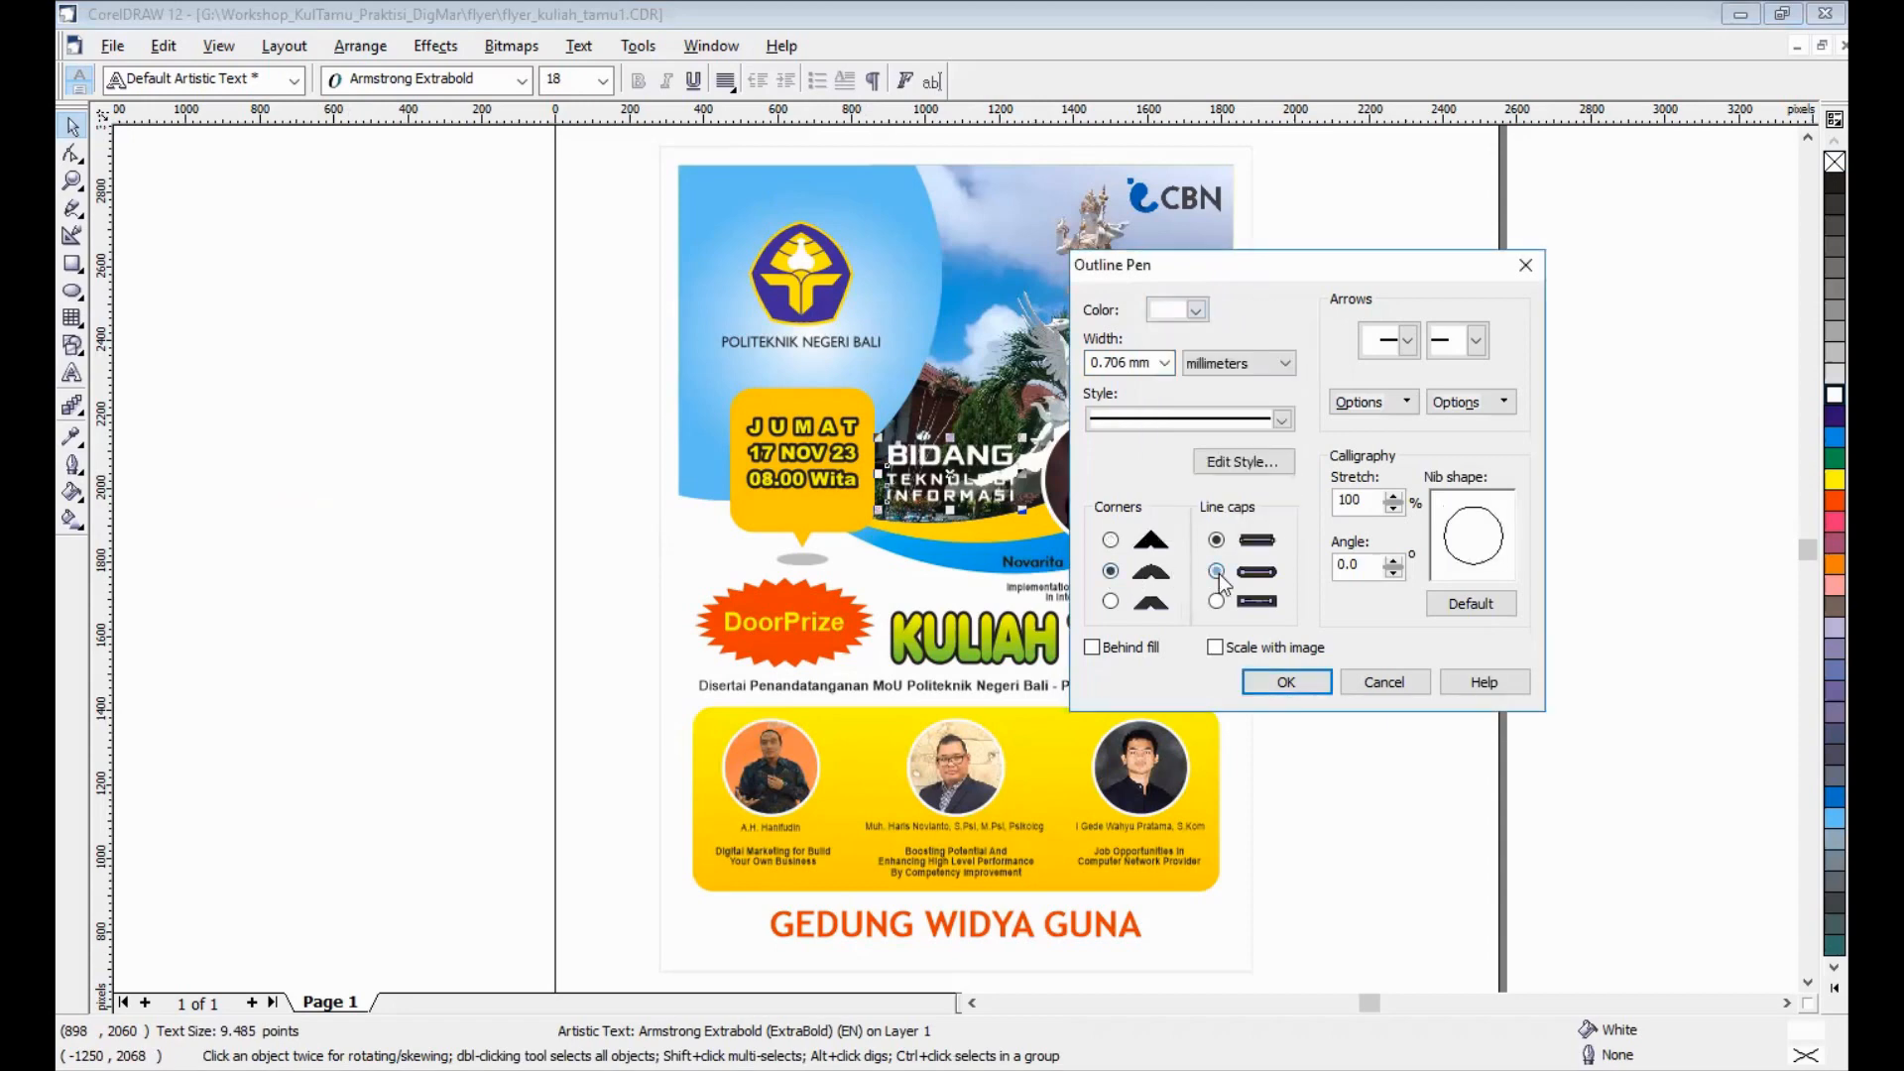
{"action": "left_click", "coordinate": [1290, 685]}
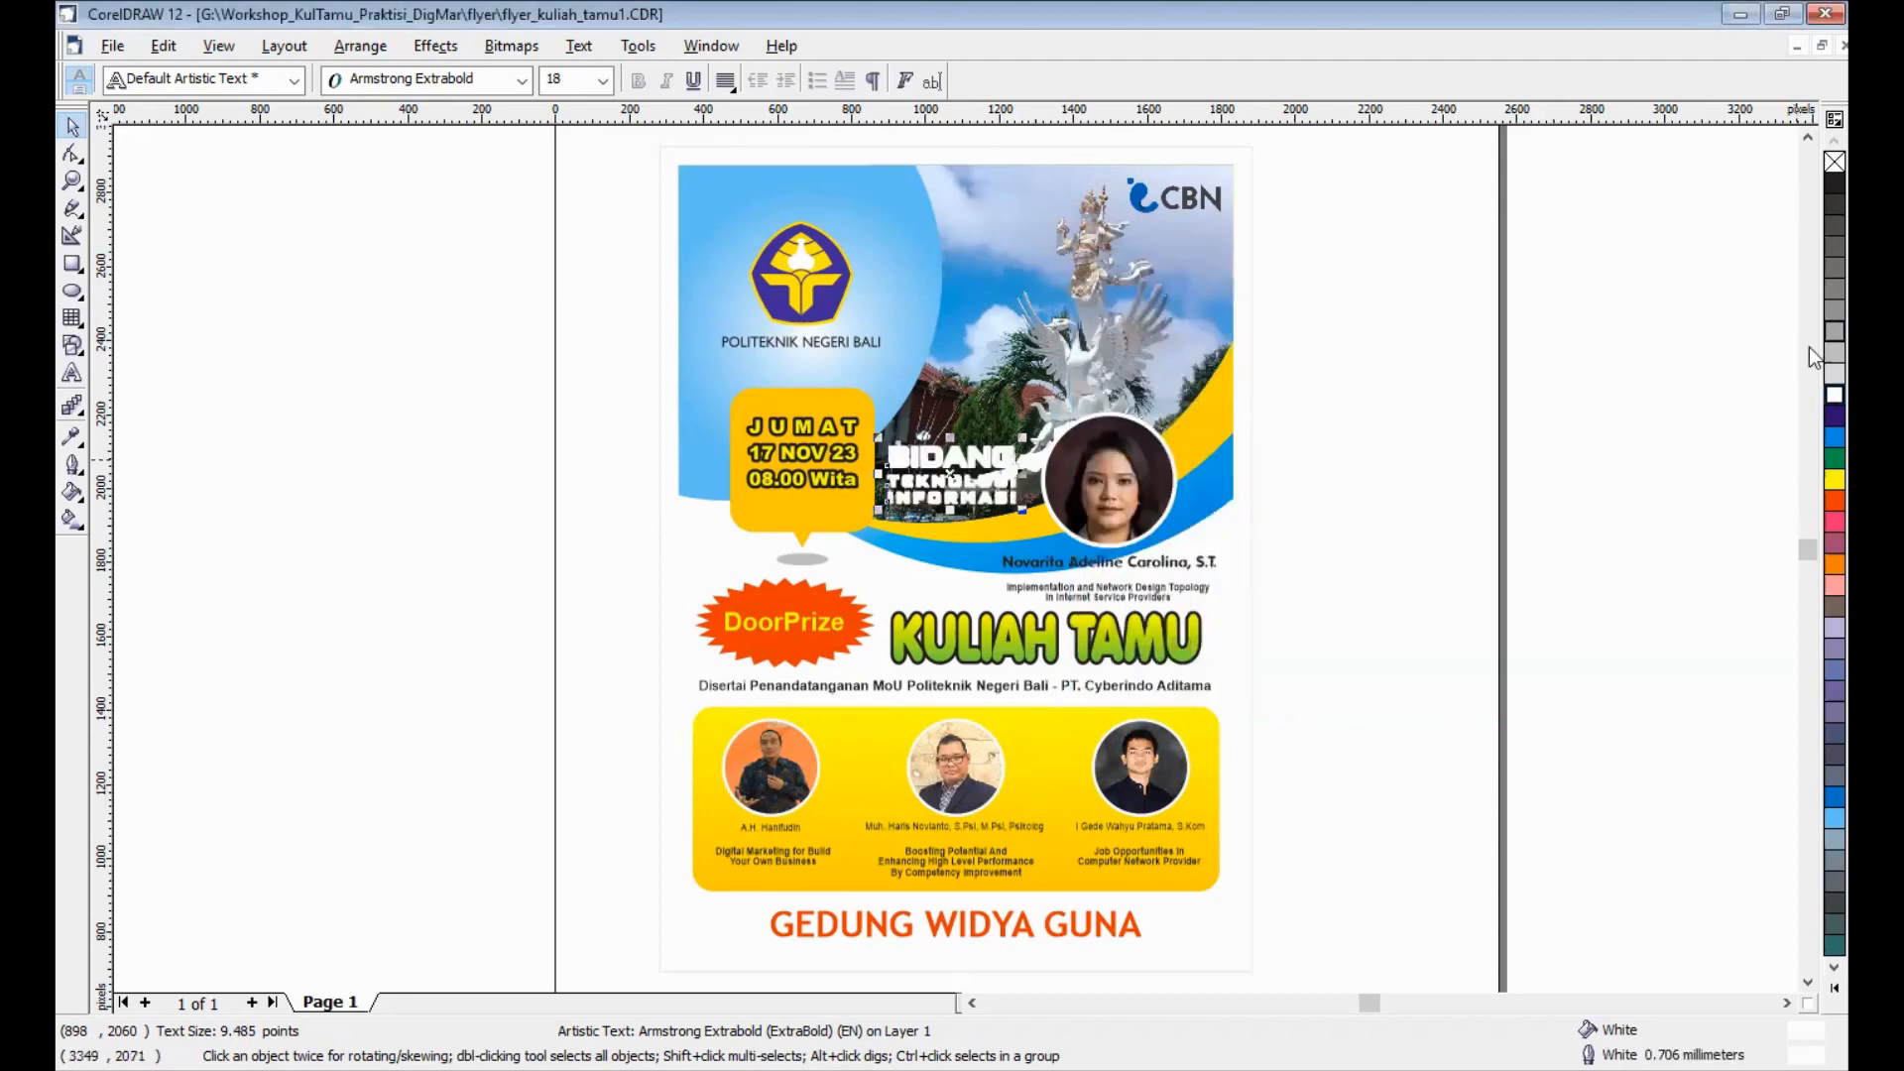
Fill the BIDANG TEKNOLOGI INFORMASI text blue and set its white outline width to 1 mm.
{"action": "left_click", "coordinate": [1829, 414]}
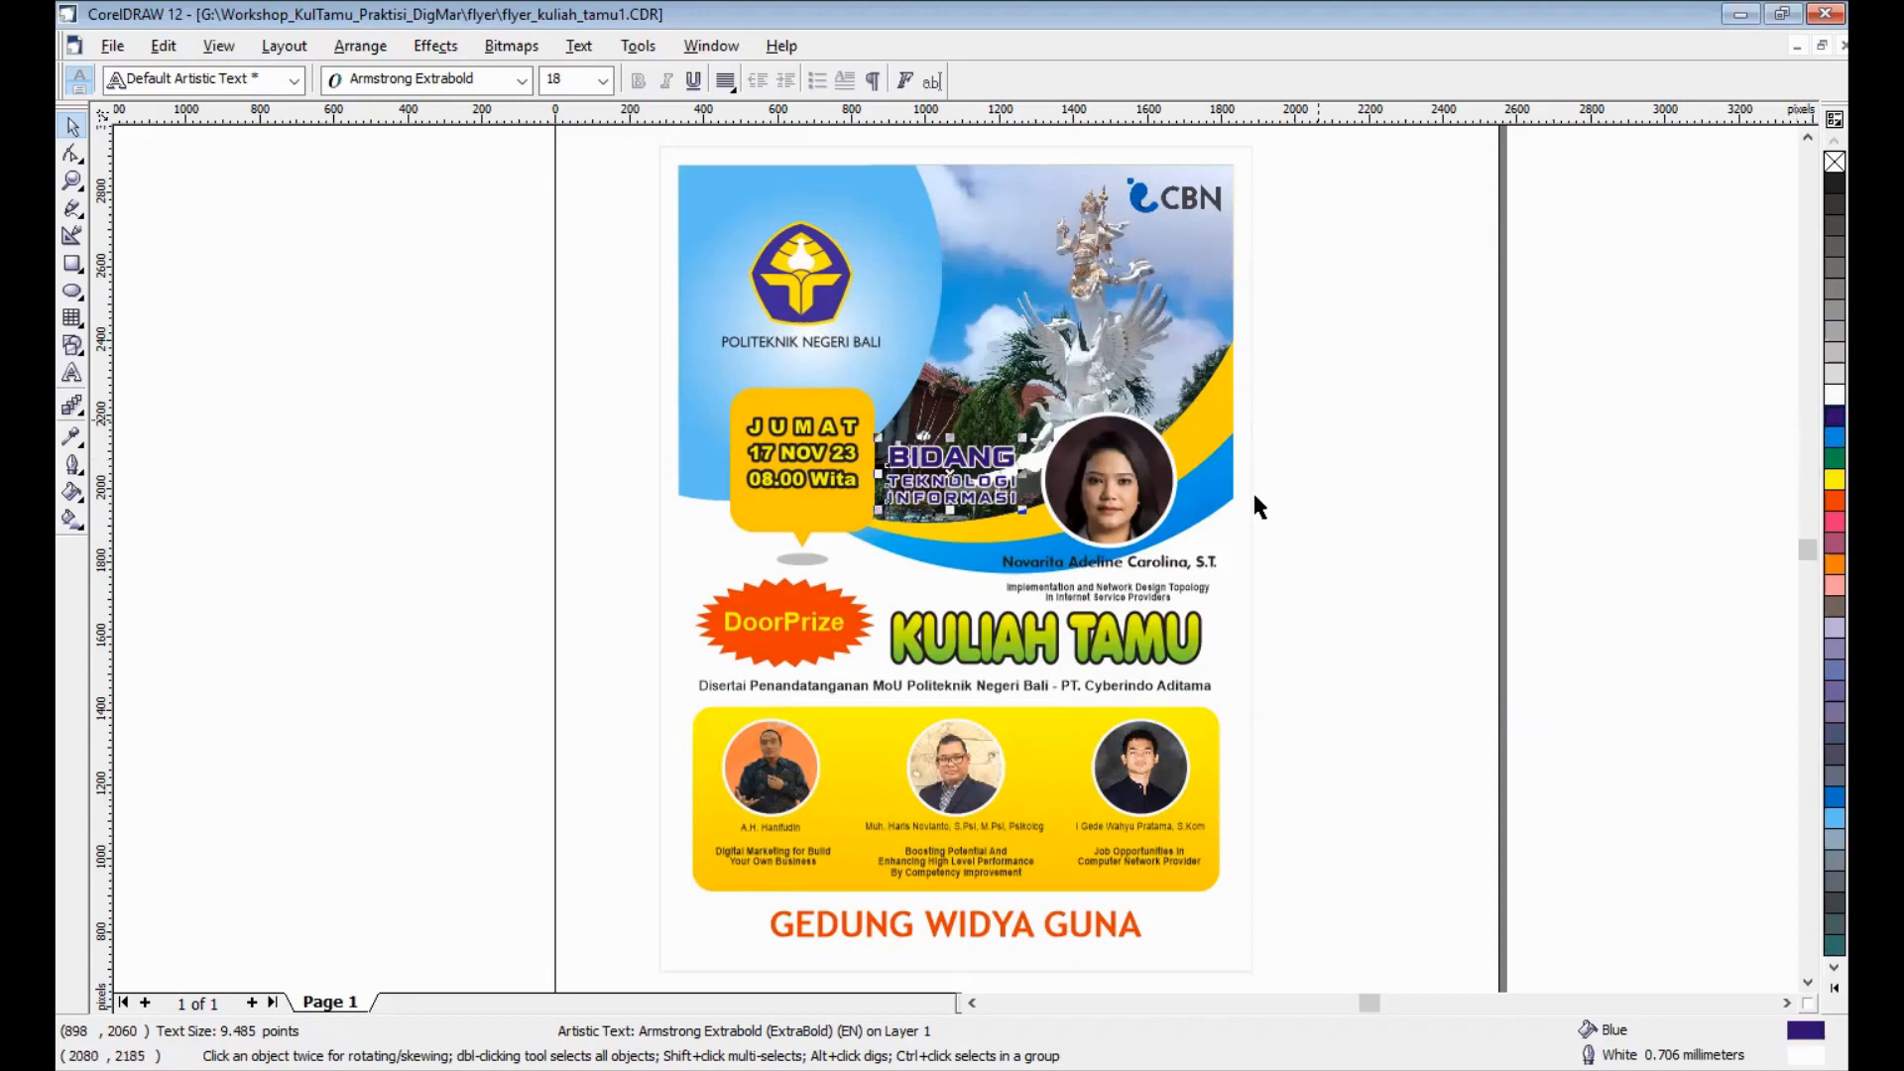
{"action": "left_click", "coordinate": [72, 466]}
{"action": "left_click", "coordinate": [122, 480]}
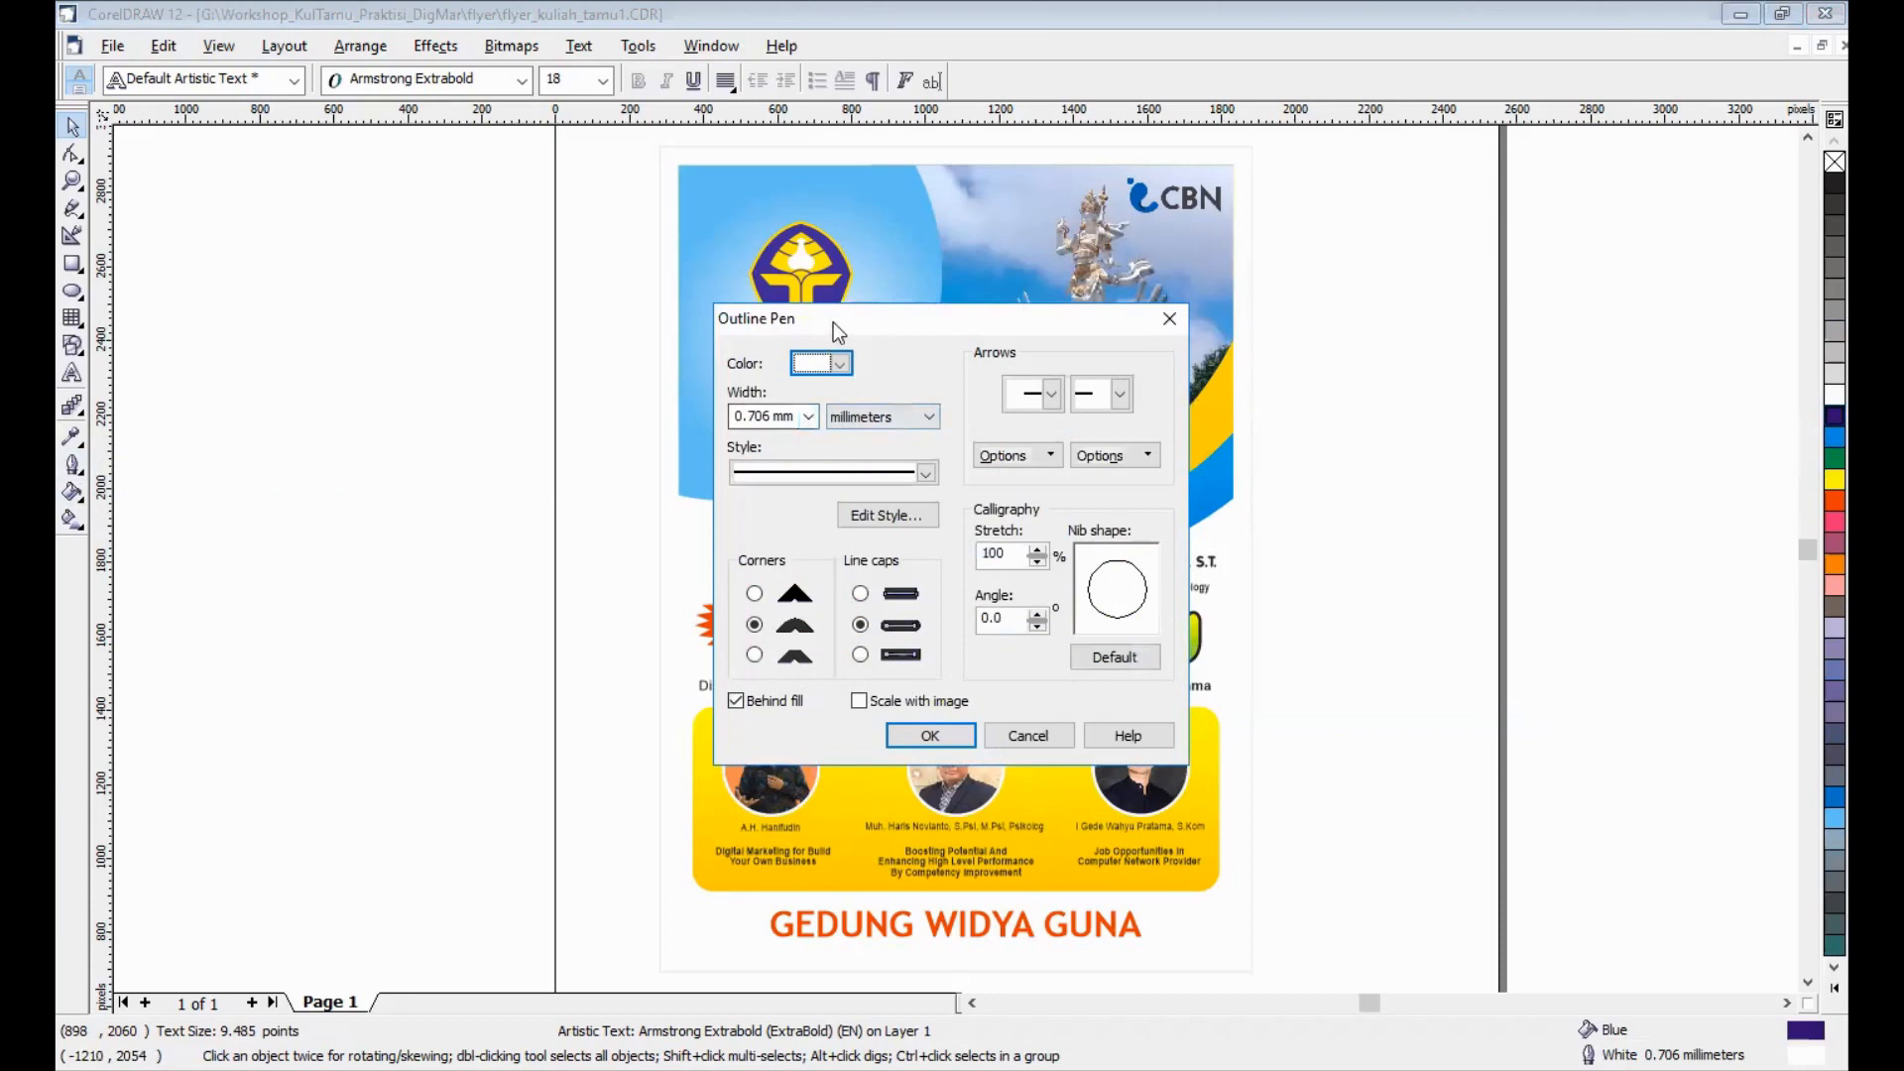
{"action": "left_click_drag", "start_coordinate": [833, 323], "coordinate": [1296, 311]}
{"action": "left_click_drag", "start_coordinate": [1258, 403], "coordinate": [1134, 408]}
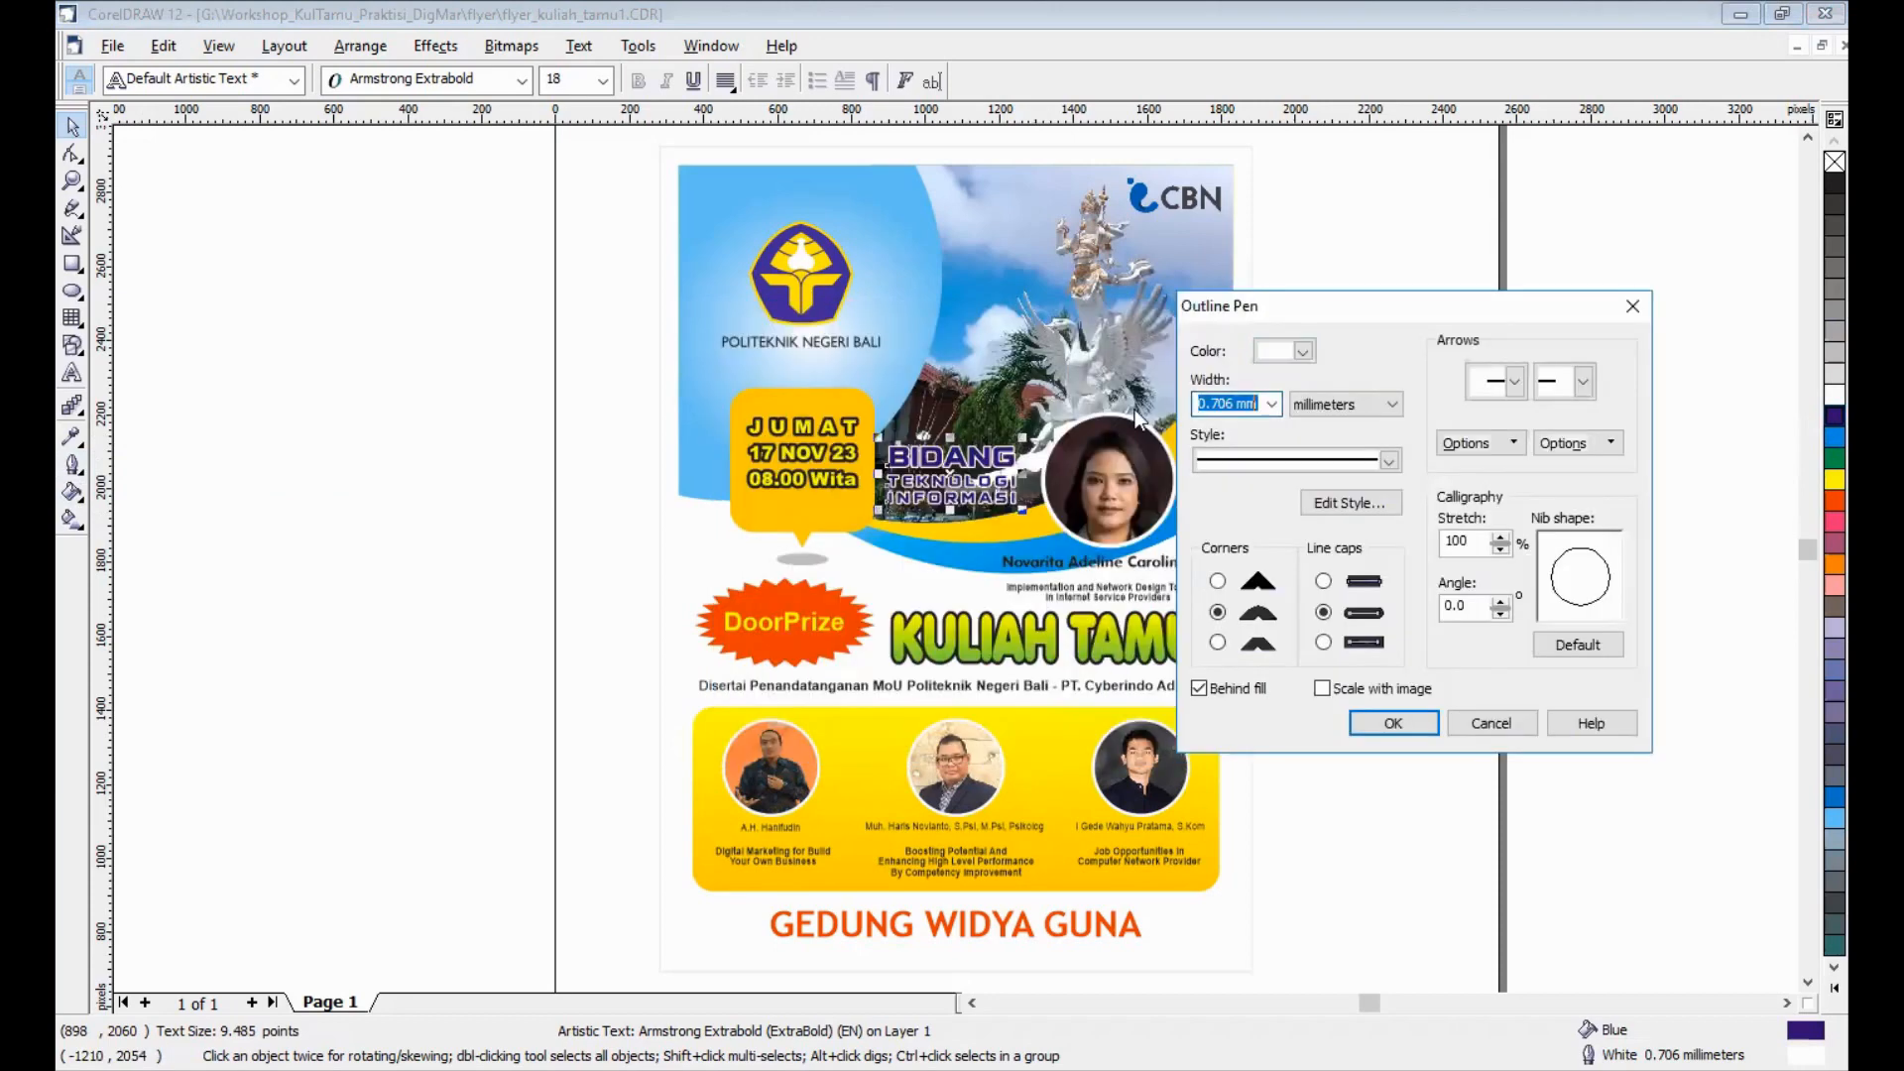
{"action": "type", "text": "1"}
{"action": "key", "text": "Return"}
{"action": "left_click", "coordinate": [583, 448]}
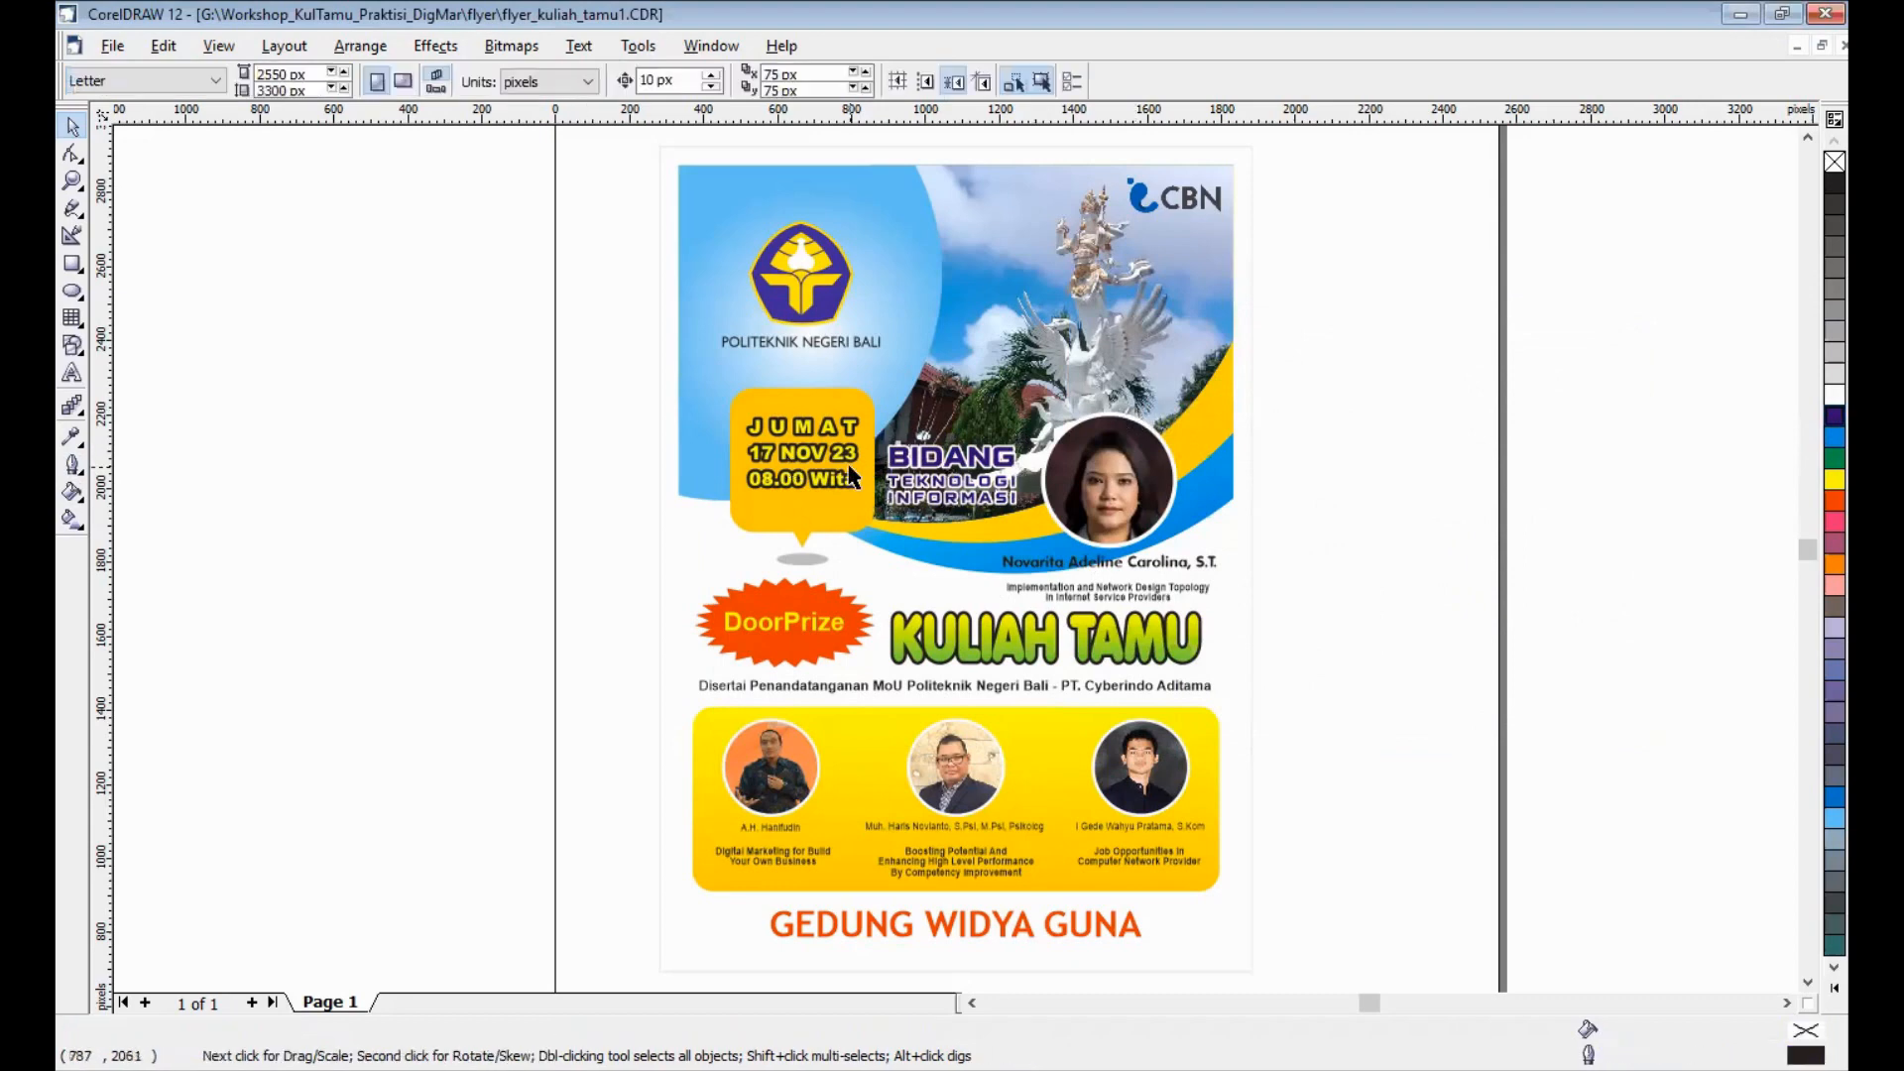
Scale the text block up proportionally to about 19.3 pt for BIDANG and about 10.2 pt for the lines below.
{"action": "key", "text": "F2"}
{"action": "left_click_drag", "start_coordinate": [858, 404], "coordinate": [1185, 564]}
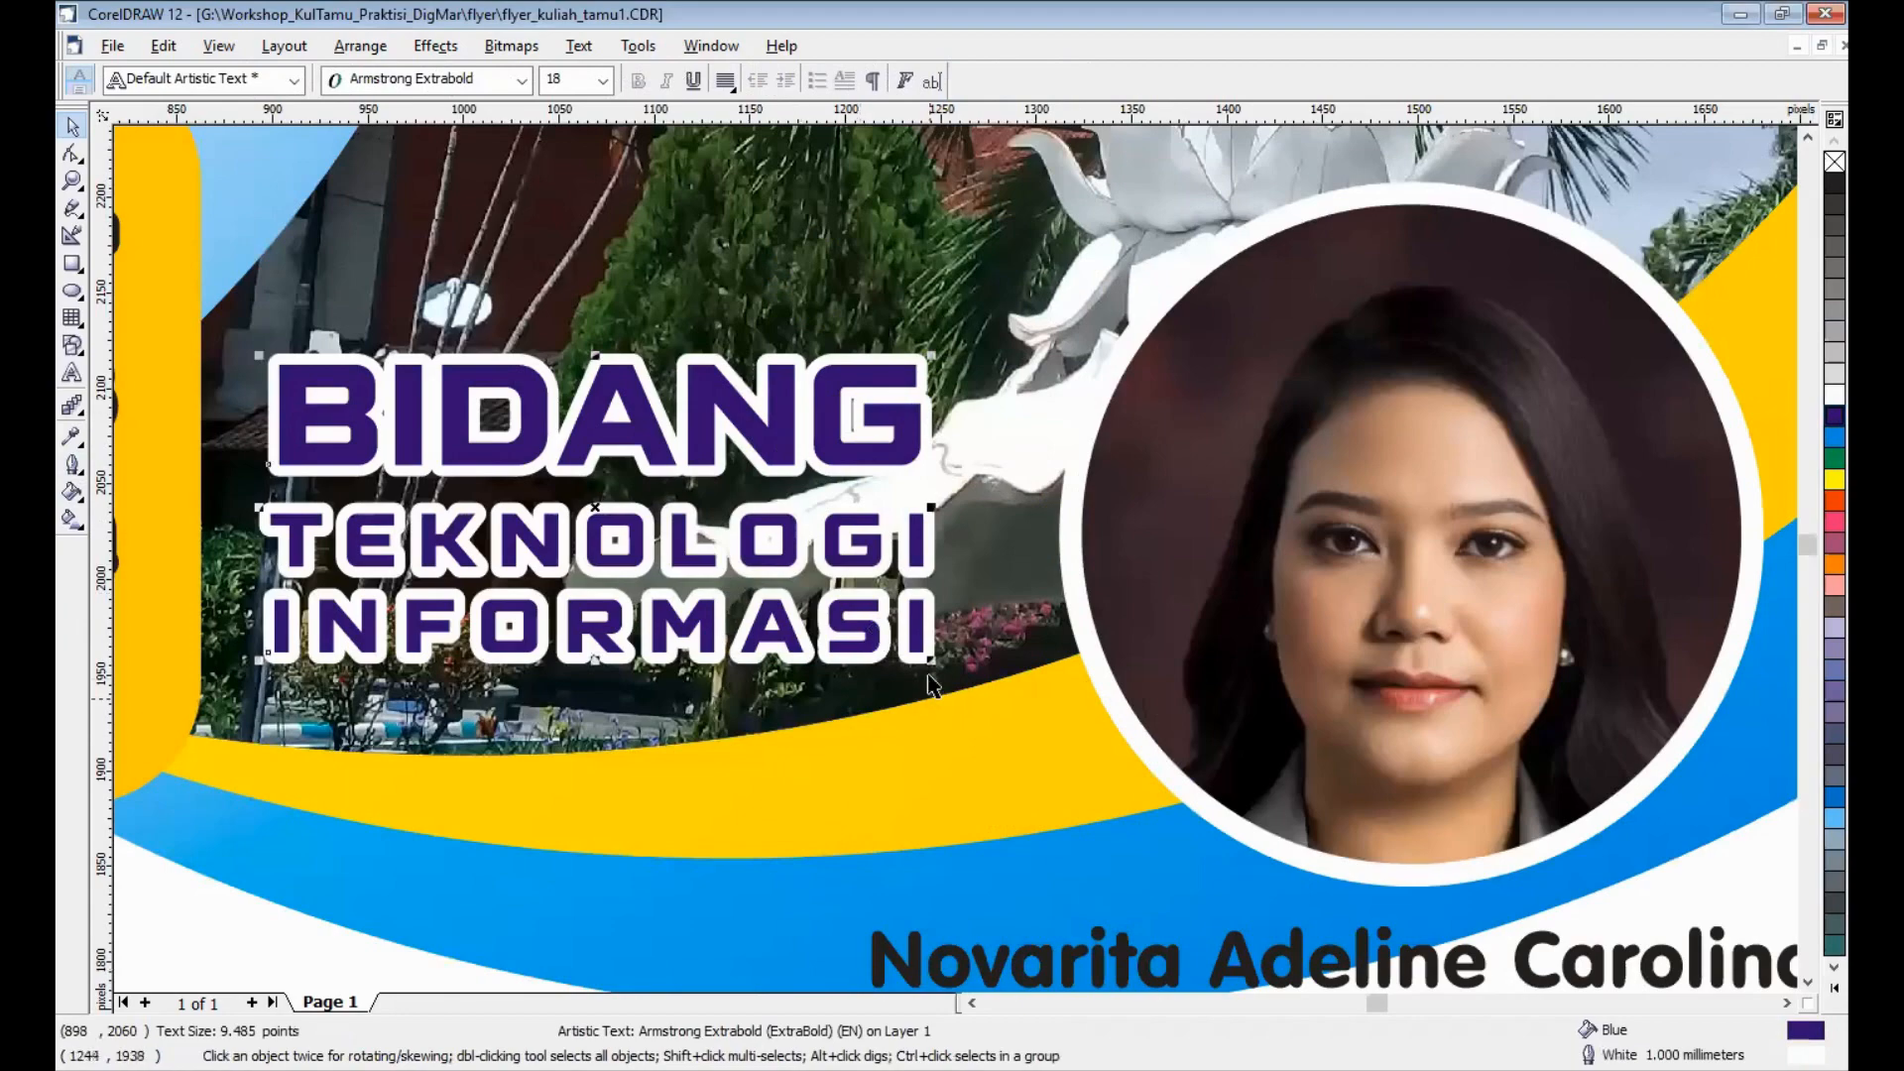
{"action": "left_click_drag", "start_coordinate": [930, 657], "coordinate": [977, 694]}
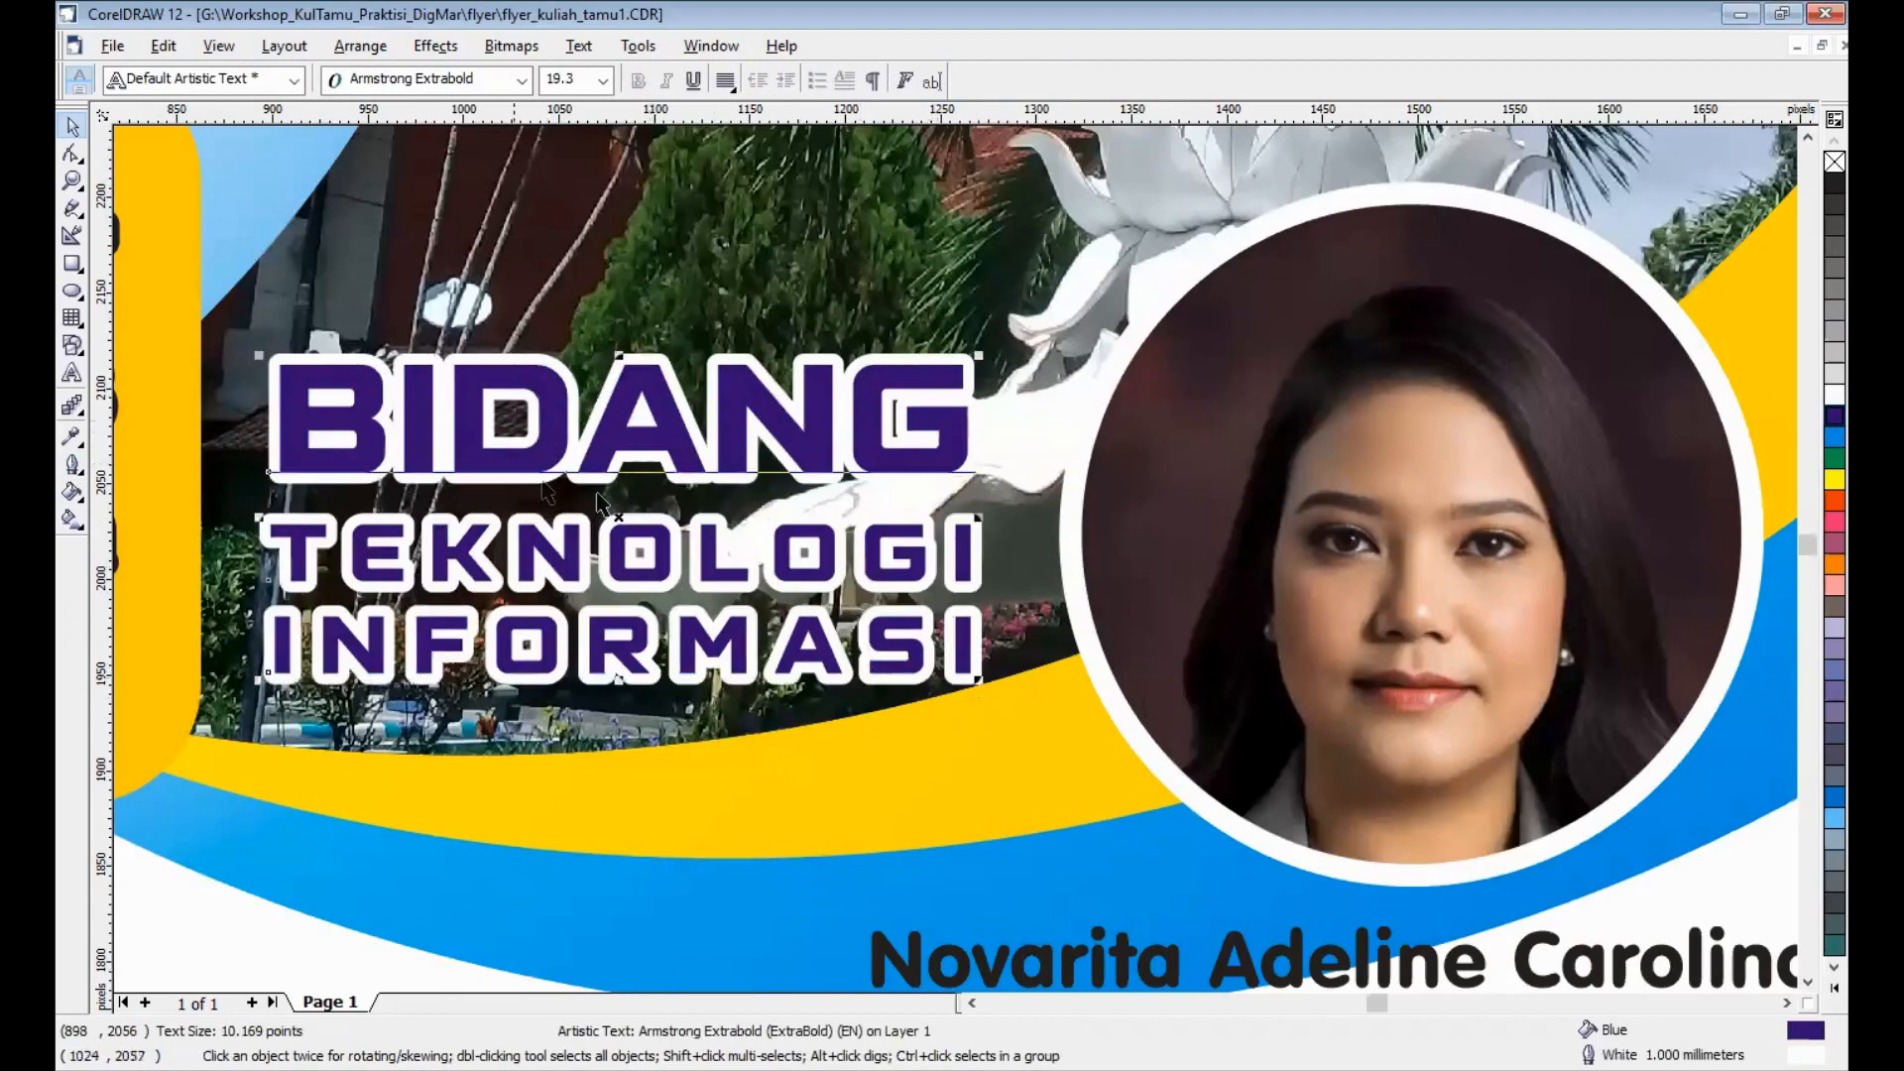
{"action": "key", "text": "F4"}
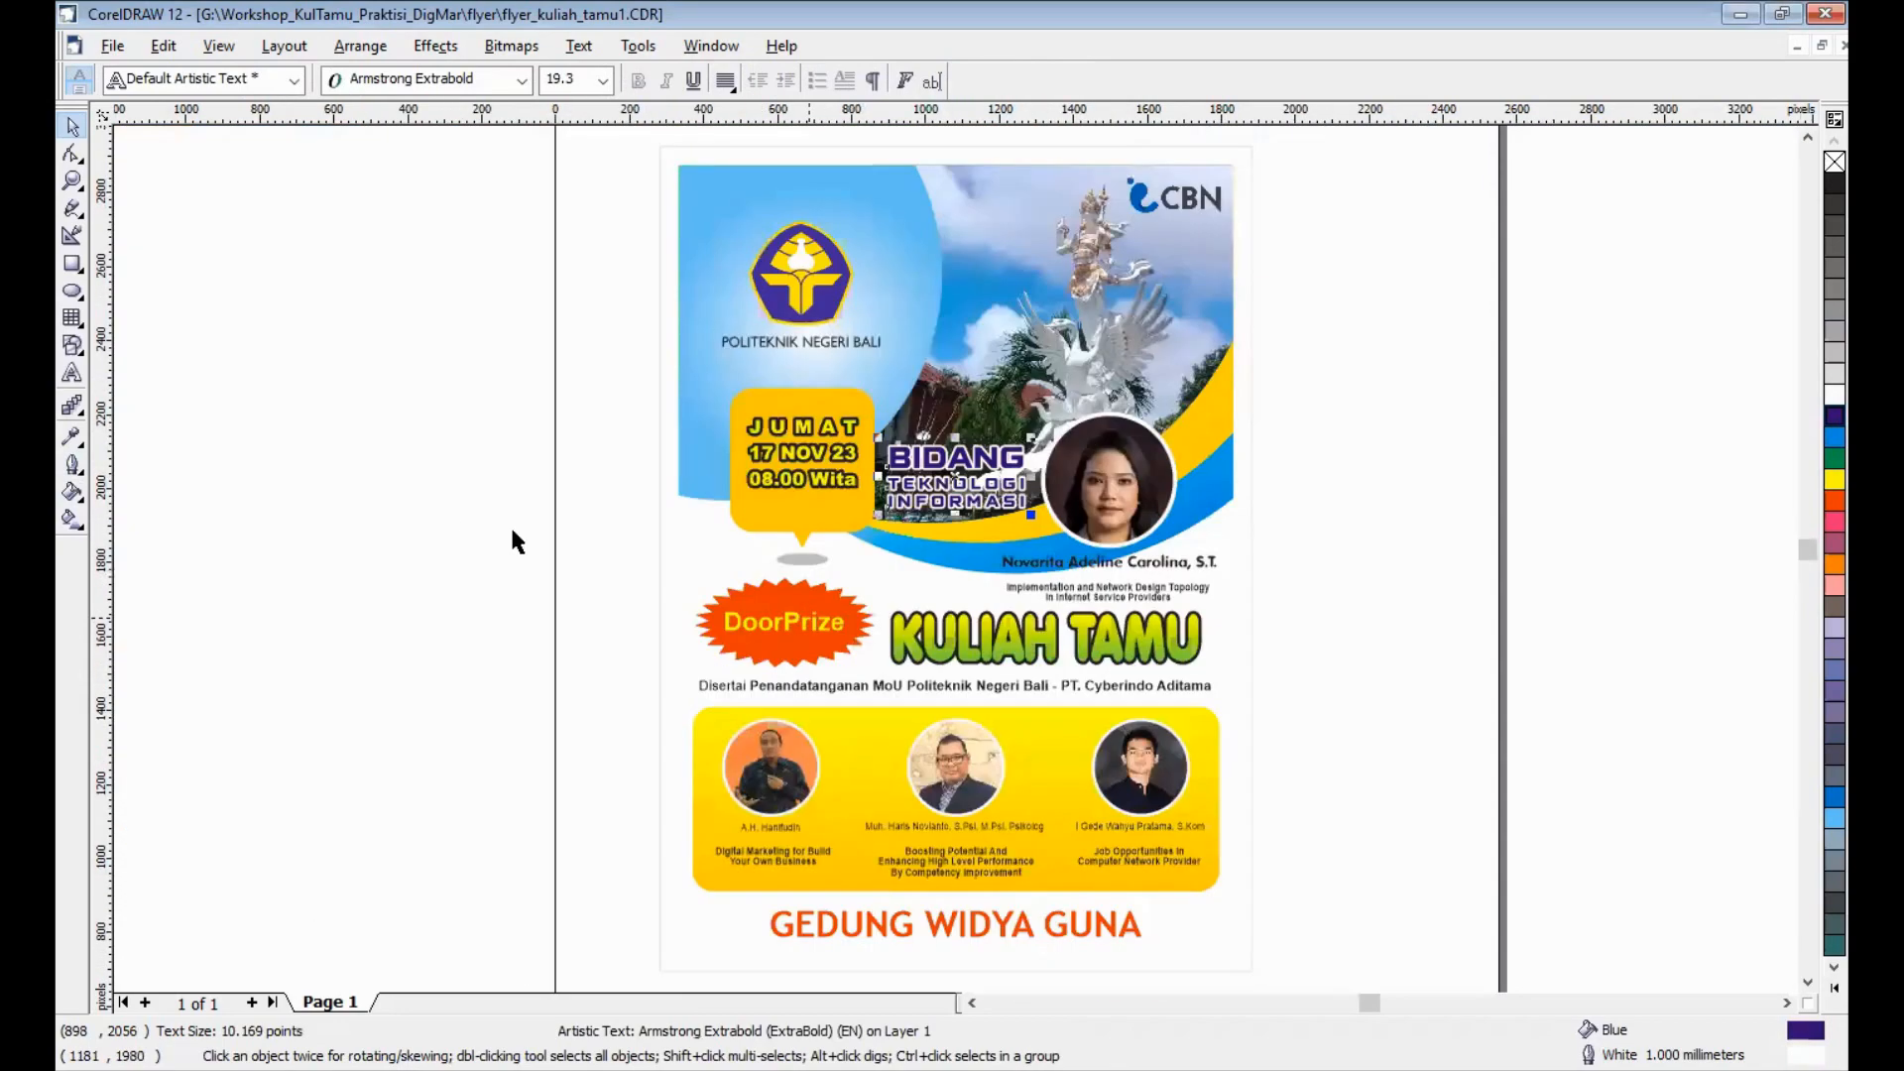
{"action": "left_click", "coordinate": [442, 502]}
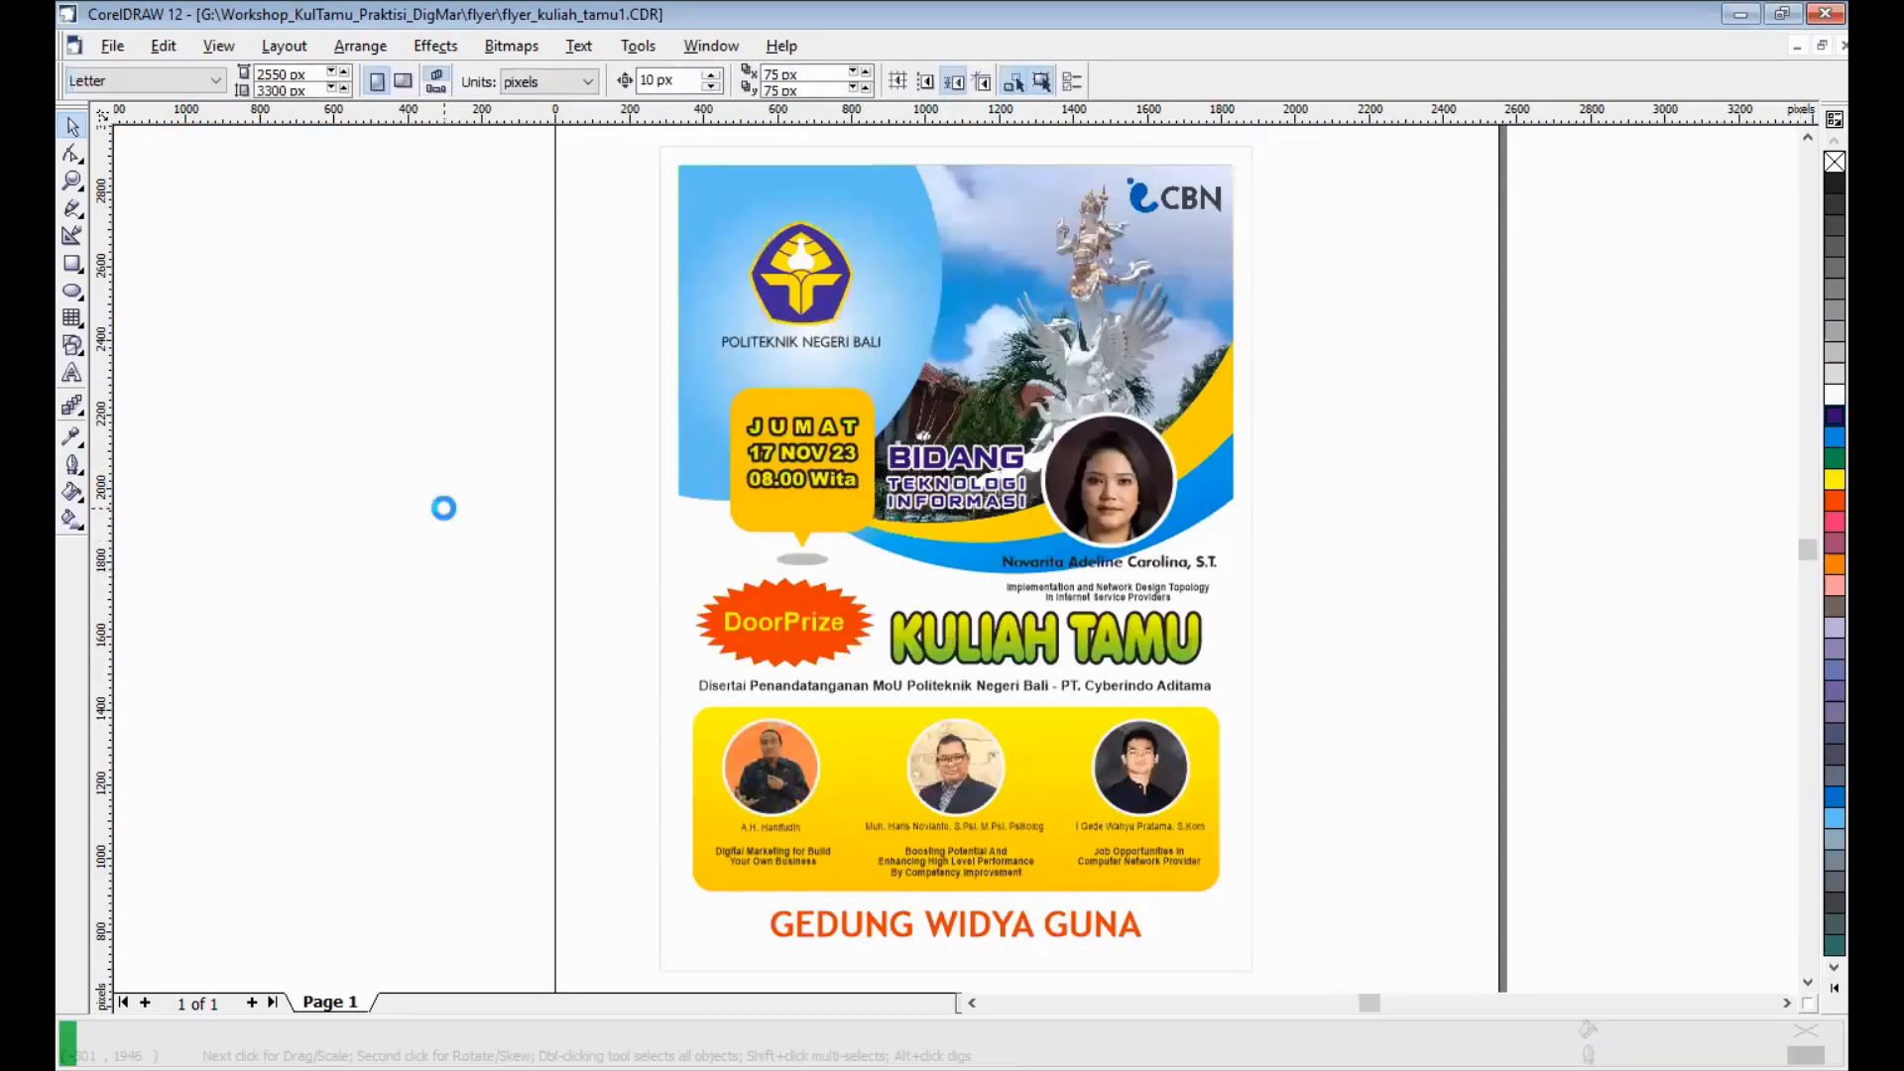